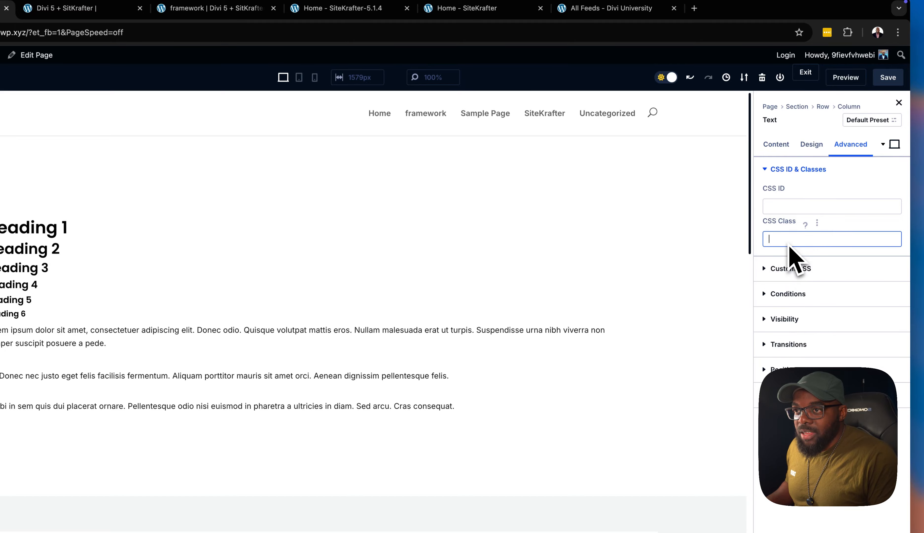
Give the headings text module the CSS class sk and preview the page with the browser window resized
type("sk")
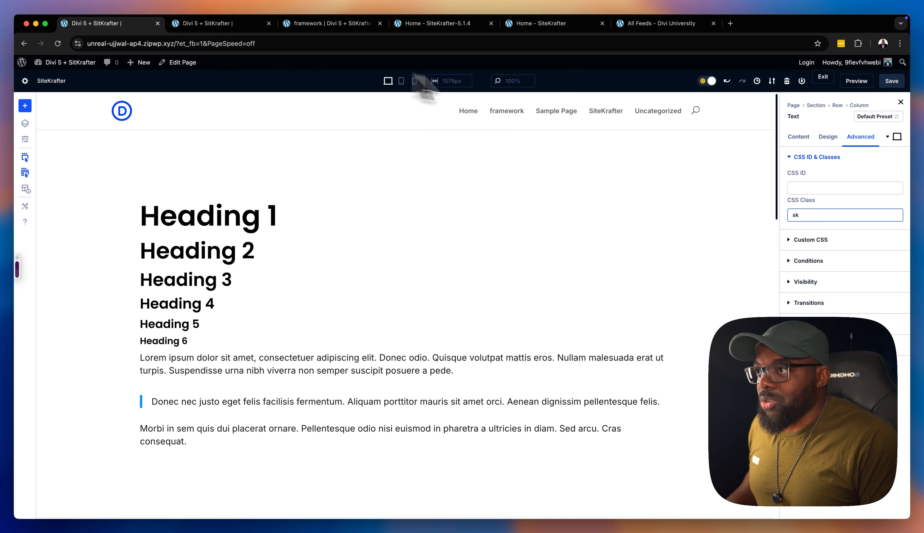
left_click(862, 82)
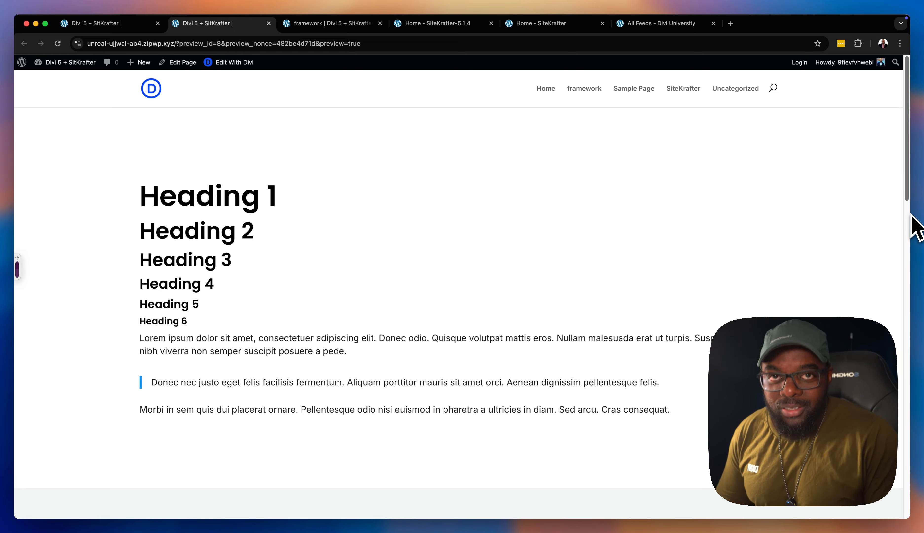
mouse_move(913, 223)
left_mouse_down()
mouse_move(473, 216)
mouse_move(227, 224)
mouse_move(906, 217)
left_mouse_up()
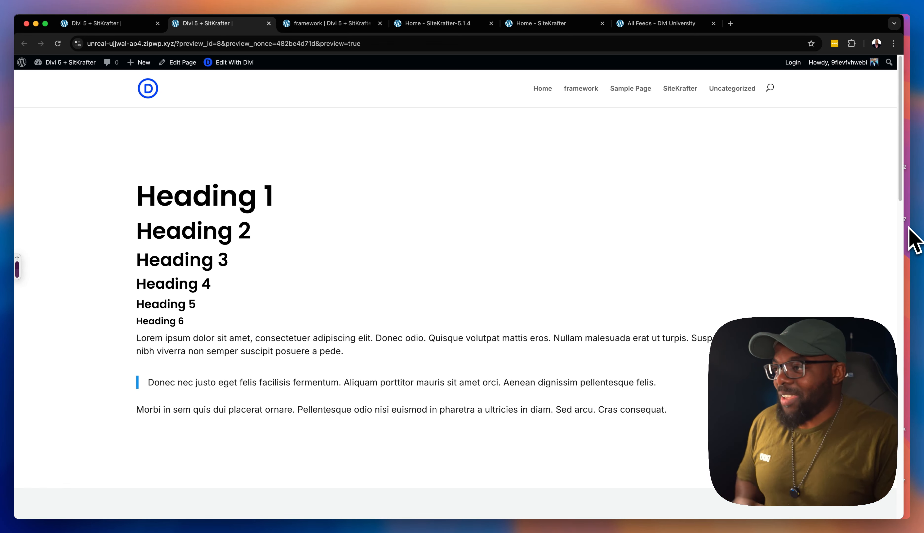
left_click_drag(909, 229, 912, 244)
scroll(665, 305, "down", 10)
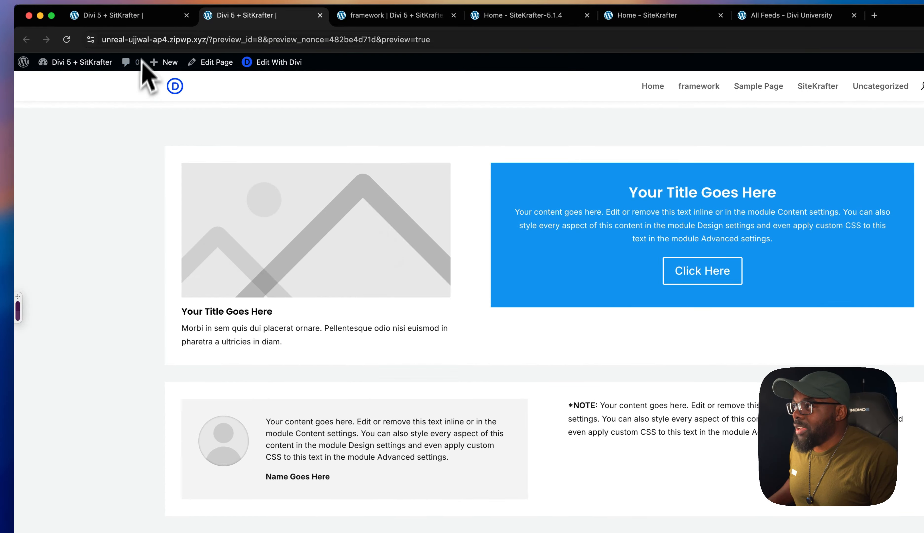
Back in the page builder, give the blurb module the CSS class sk and check its title heading level
left_click(147, 19)
scroll(352, 400, "down", 8)
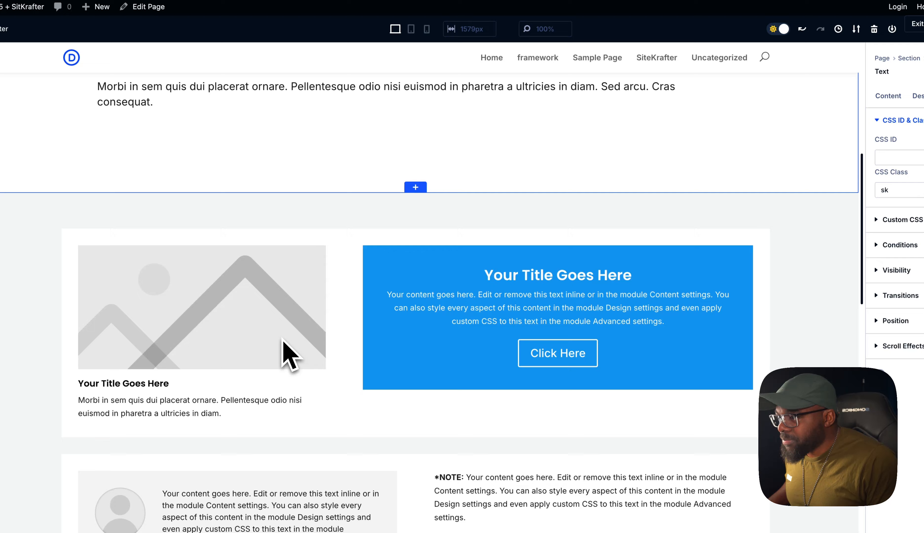
left_click(290, 354)
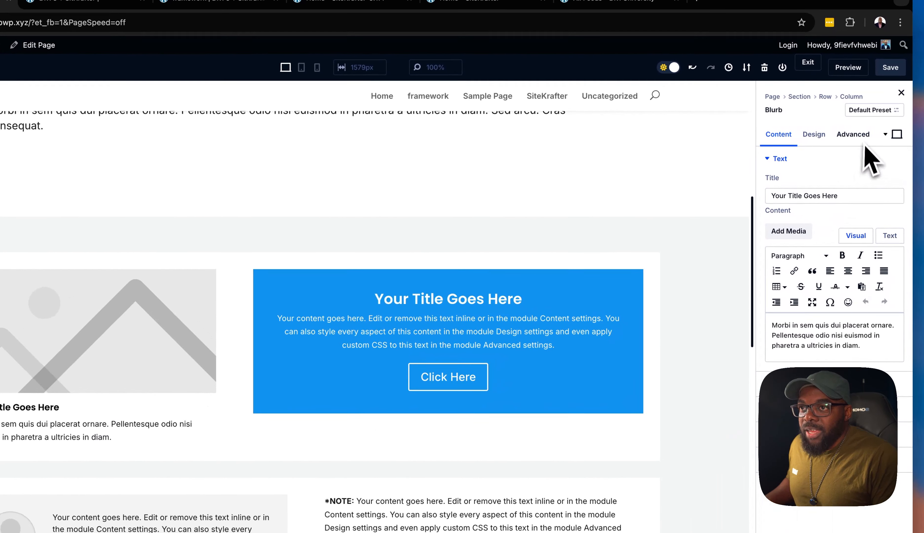
left_click(861, 138)
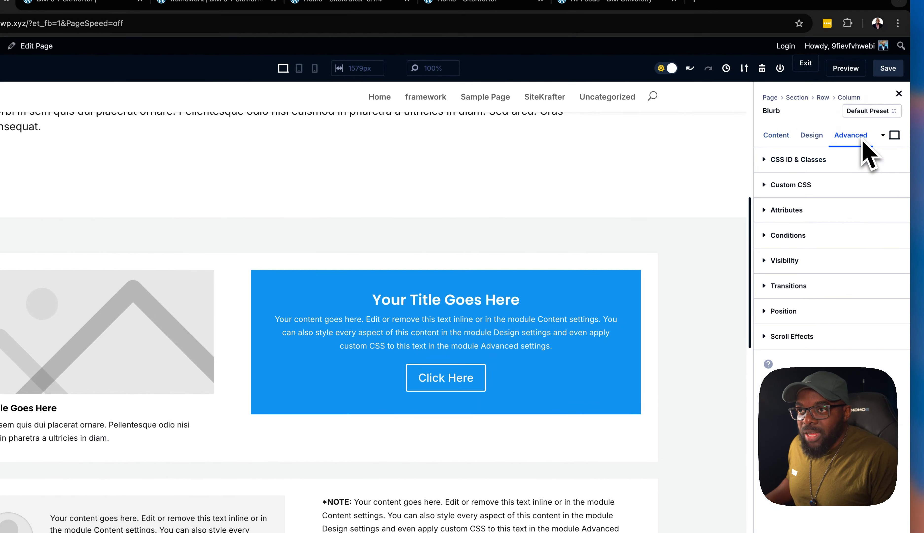
left_click(827, 168)
left_click(790, 231)
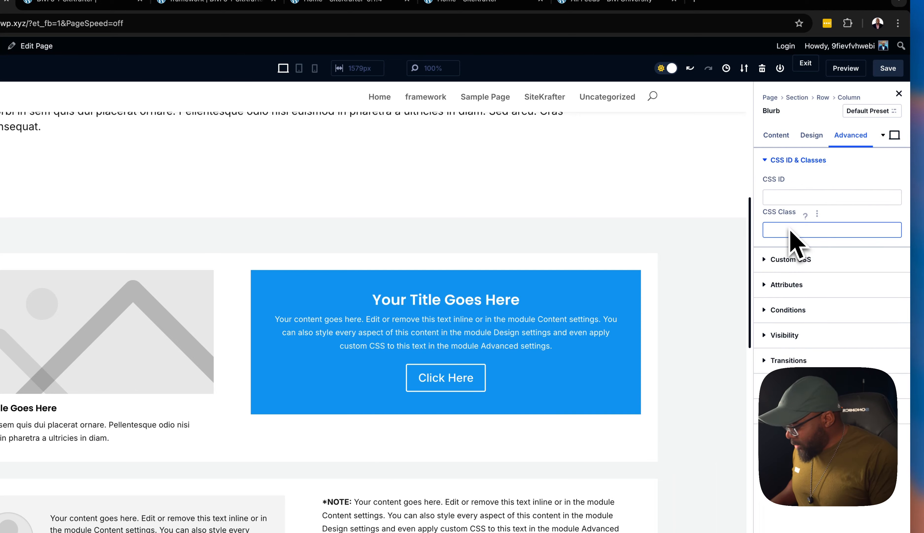
type("sk")
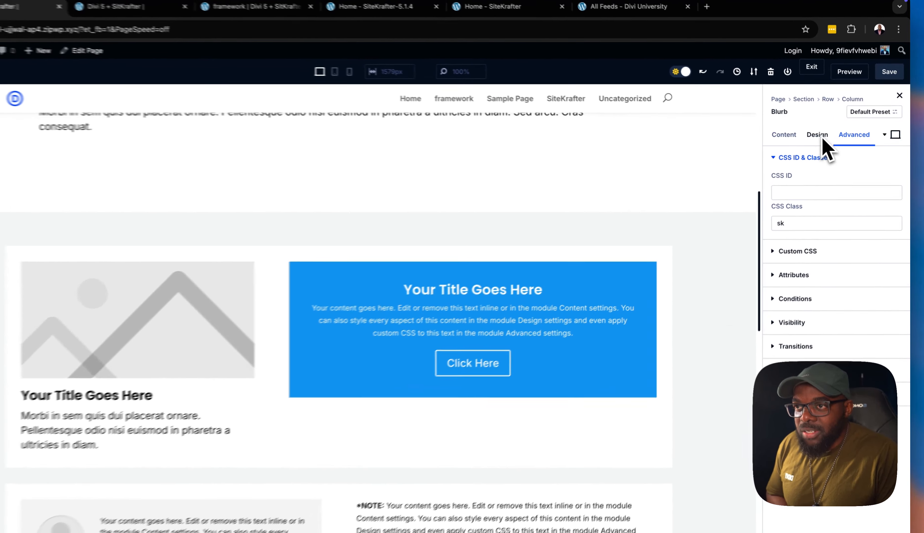
left_click(828, 136)
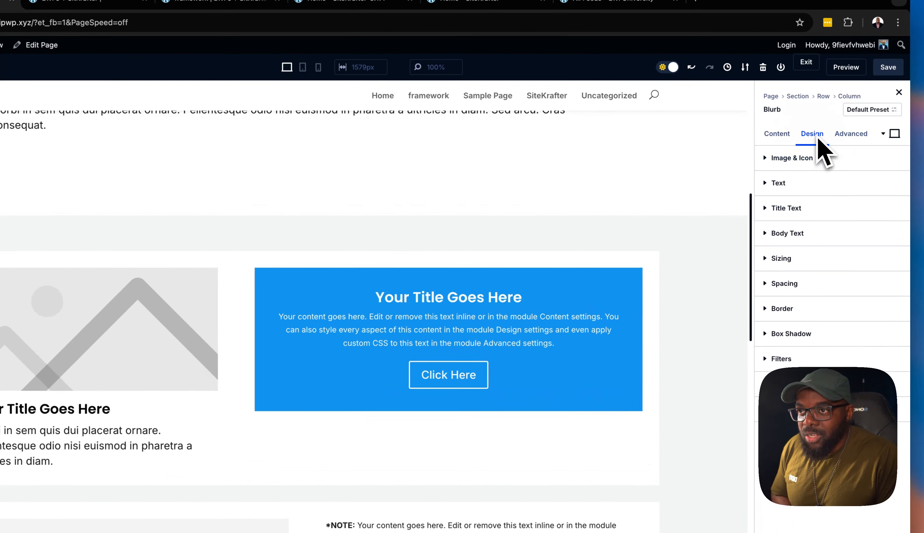
left_click(806, 209)
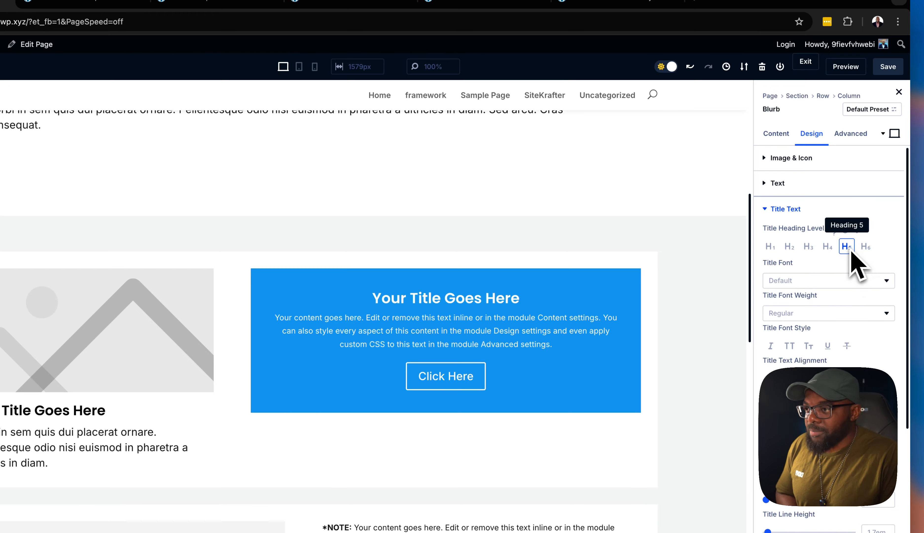
Give the blue Call To Action module the CSS class sk
mouse_move(299, 283)
left_click(317, 251)
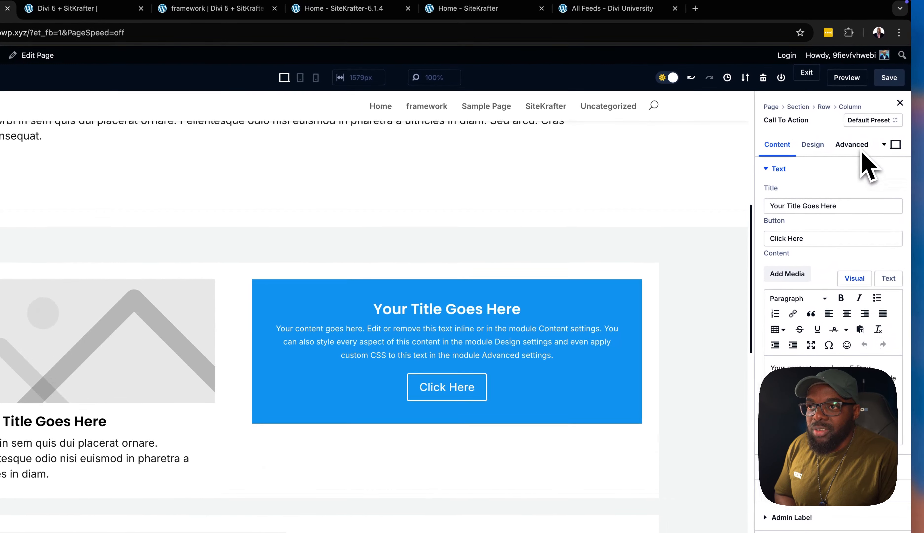
left_click(919, 112)
left_click(844, 169)
left_click(791, 242)
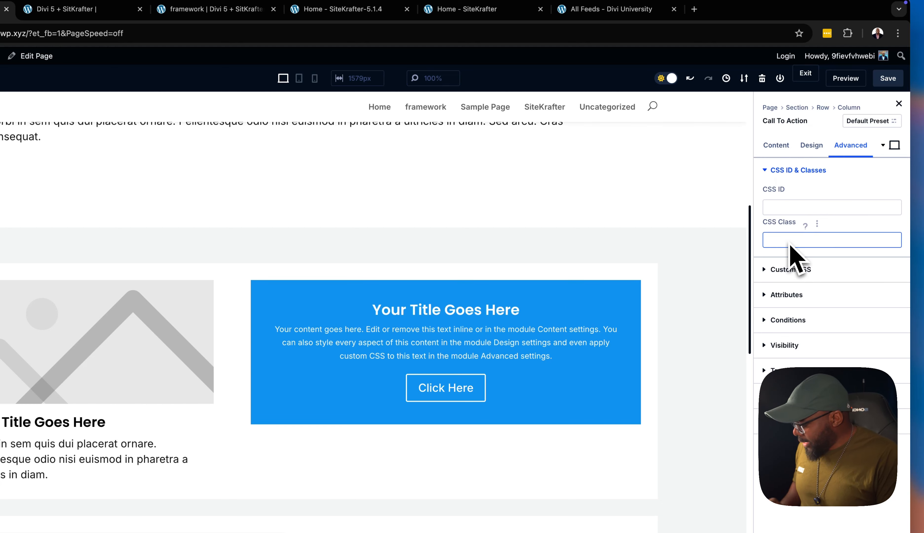
type("sk")
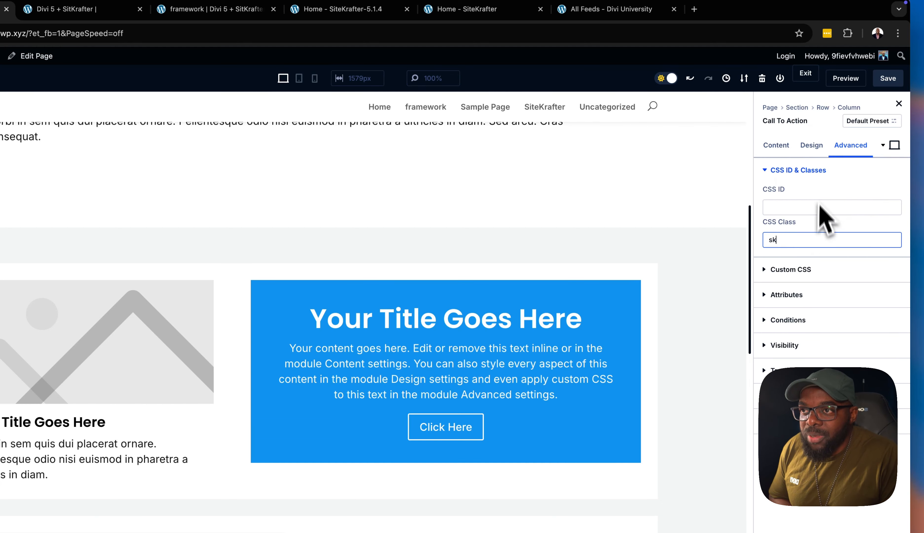
Set the Call To Action module's title heading level to H3
left_click(808, 146)
left_click(804, 193)
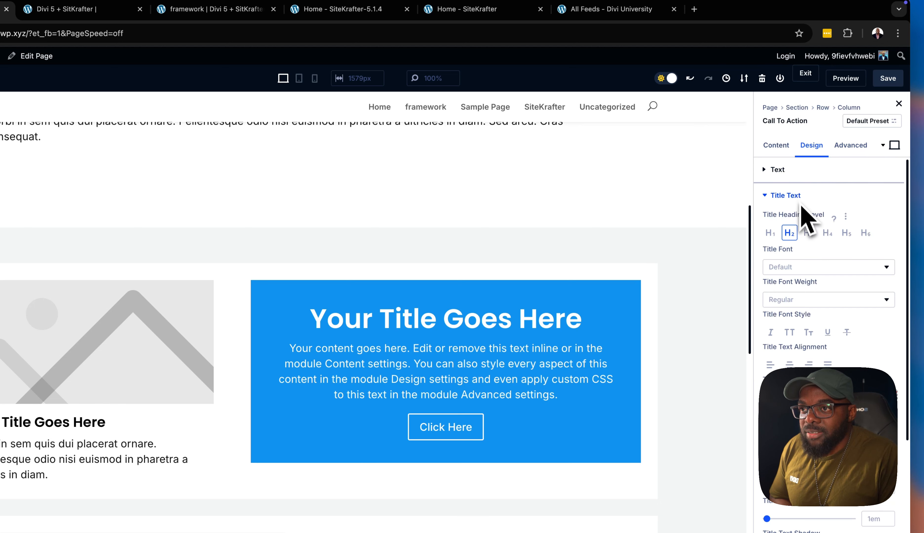
left_click(809, 233)
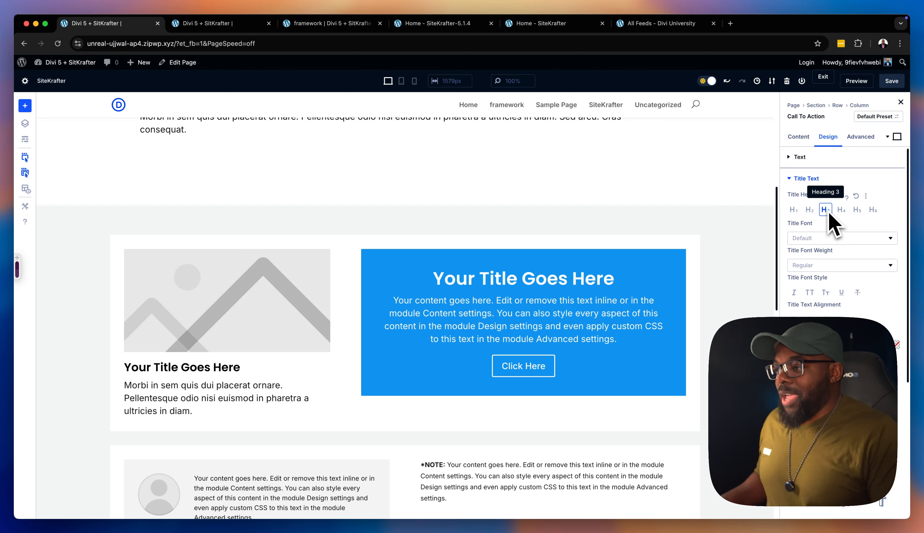
Give the *NOTE text module beside the testimonial the CSS class notice
scroll(686, 257, "down", 5)
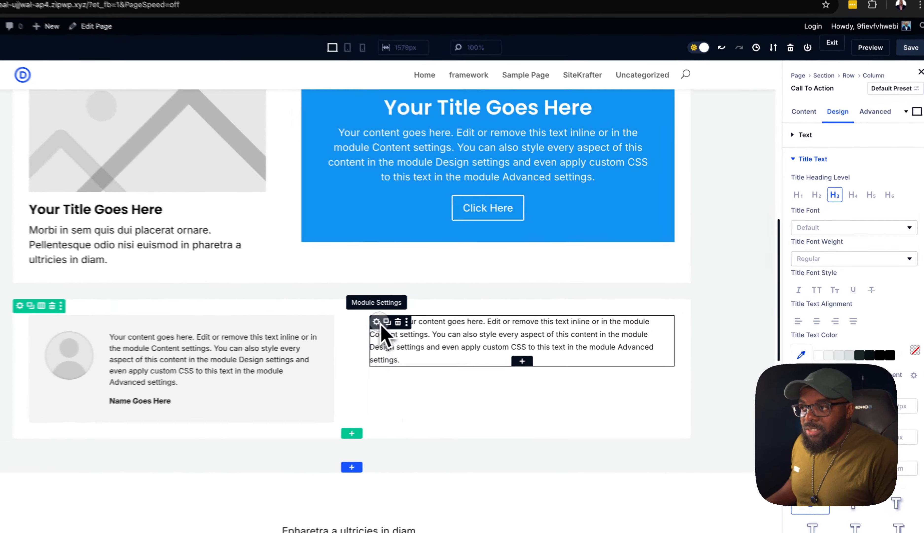
left_click(431, 323)
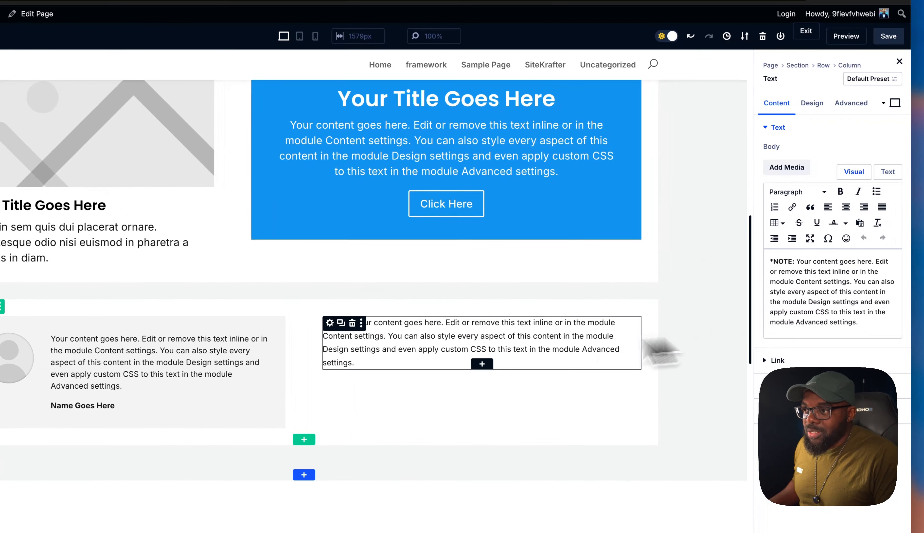
left_click(329, 324)
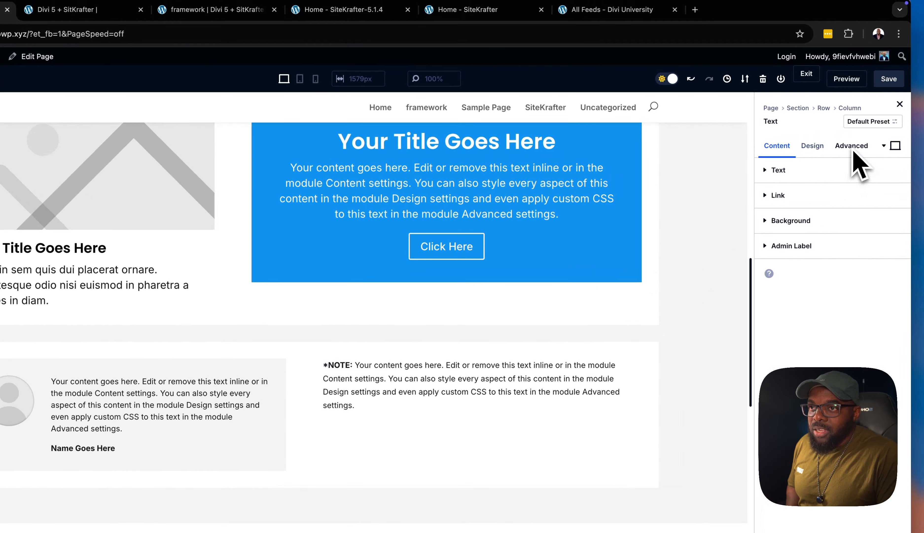
left_click(853, 149)
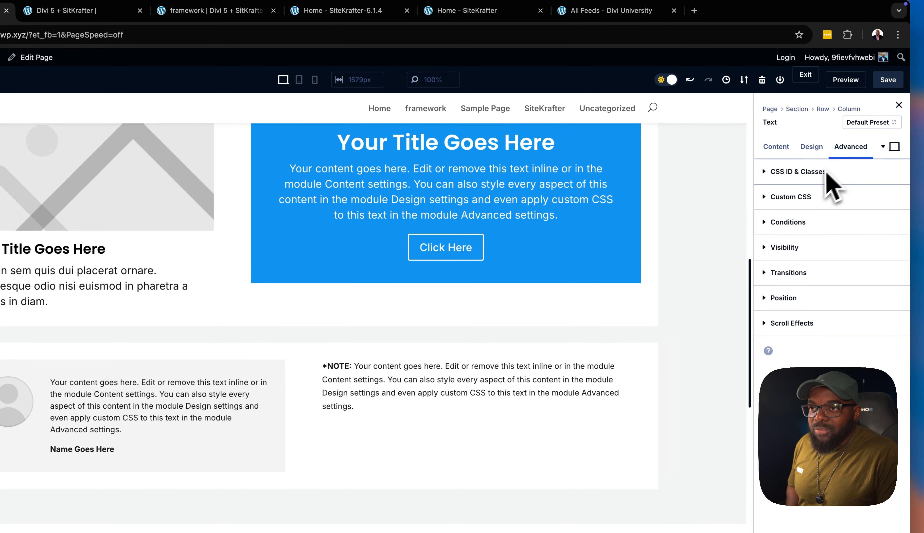
left_click(818, 176)
left_click(801, 244)
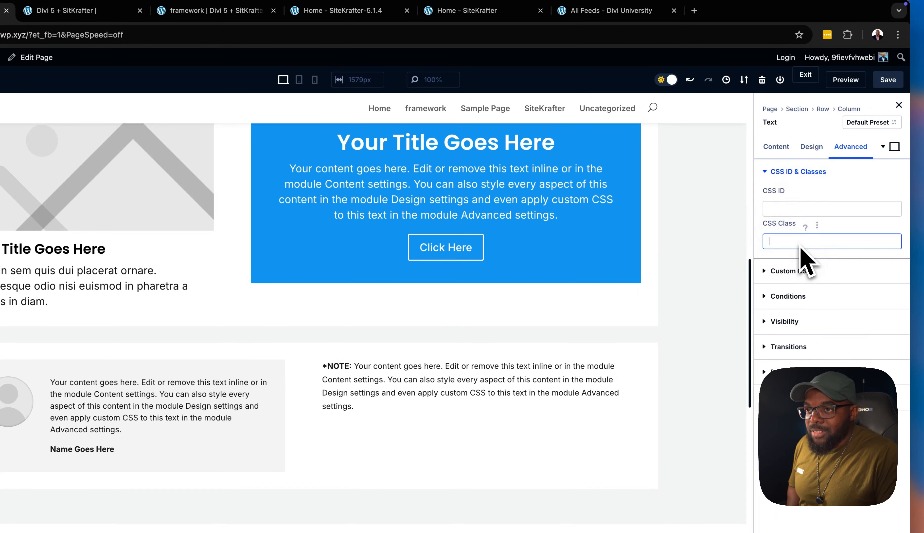
type("no")
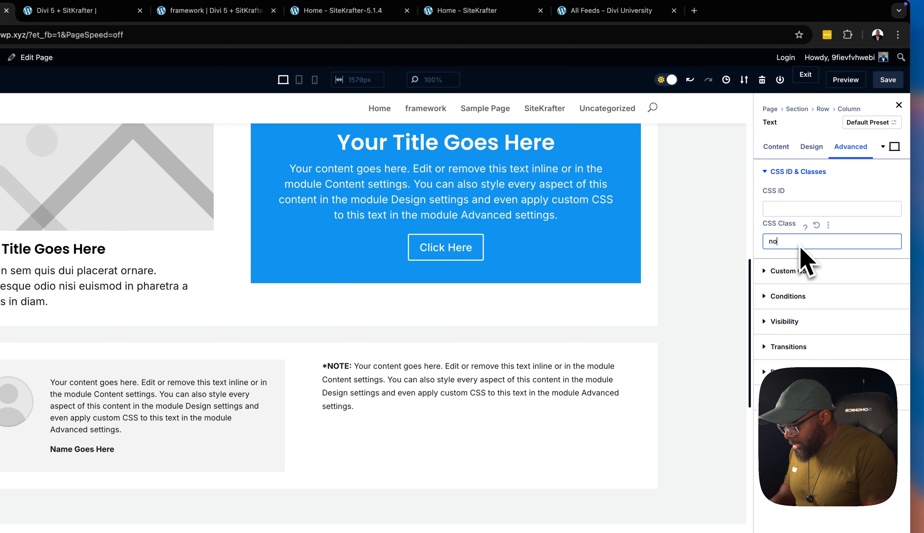
type("tice")
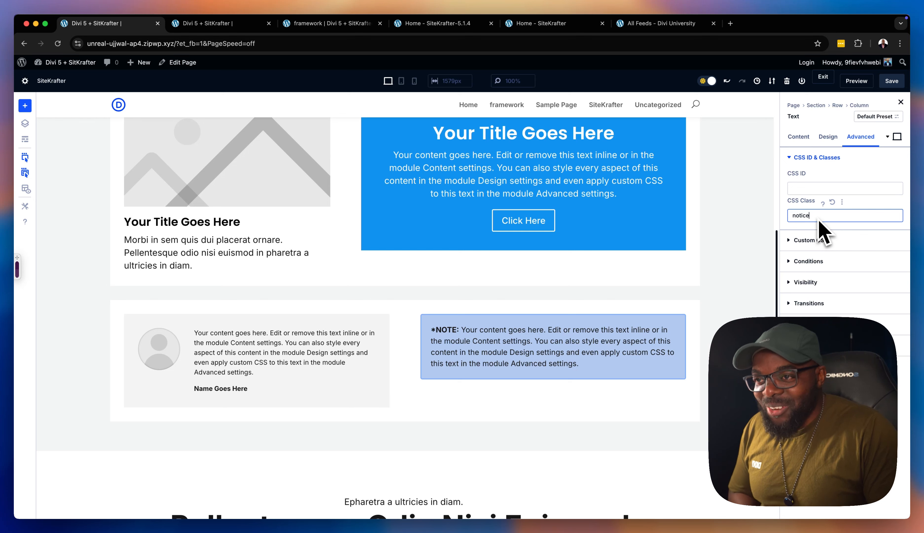
Replace the *NOTE text module's CSS class with warning
key("BackSpace")
key("BackSpace")
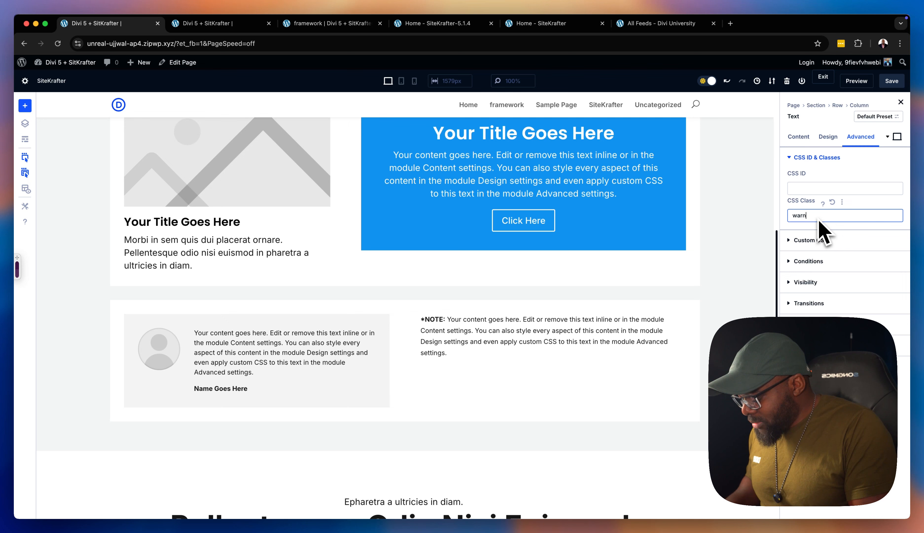
type("g")
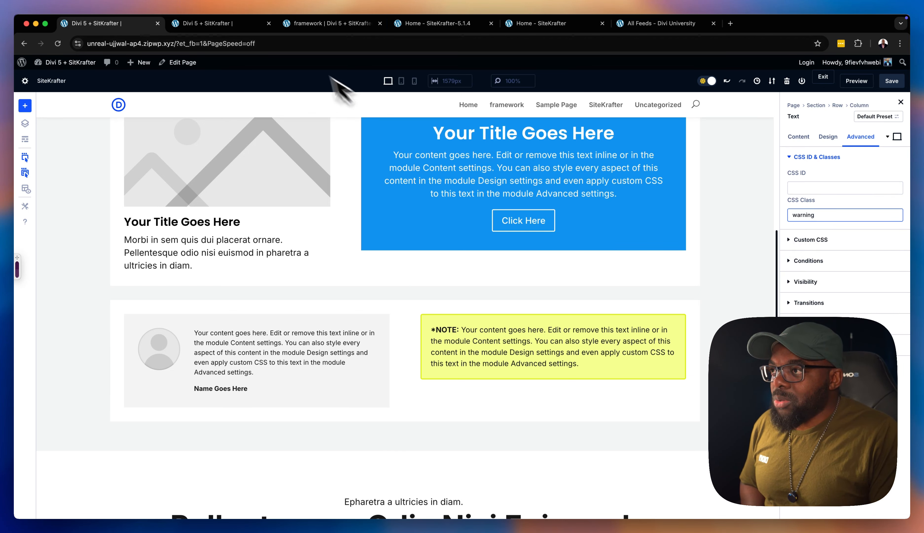
On the framework page, review the class names listed under Fluid Text, General Fluid Text and Notices
left_click(316, 23)
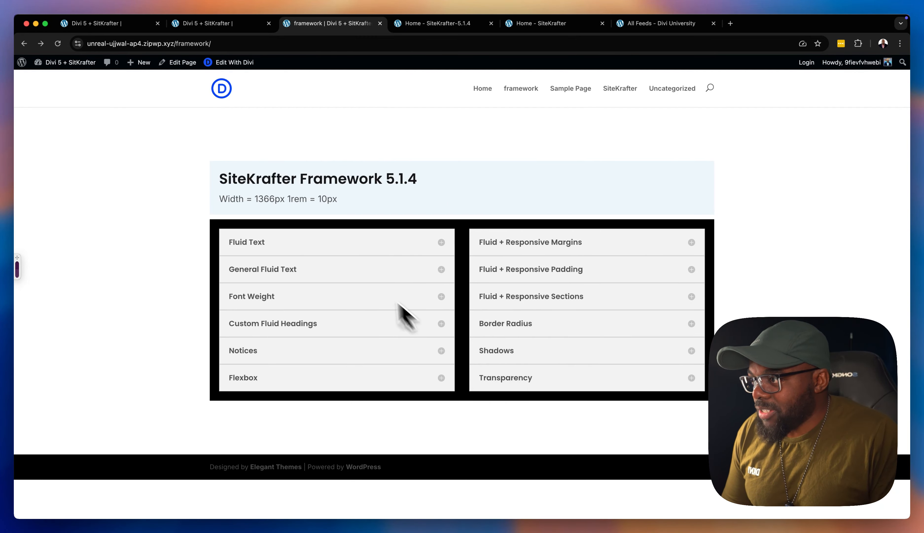
left_click(284, 250)
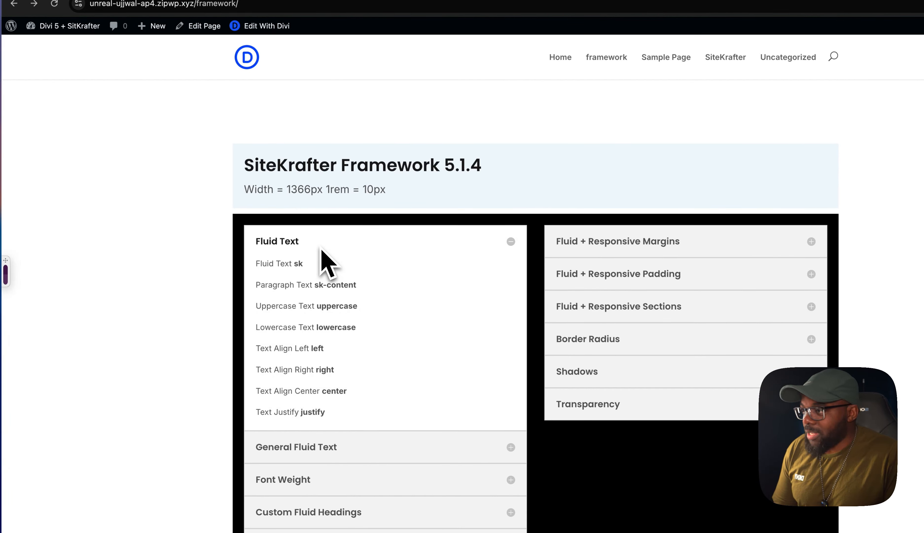
left_click_drag(294, 264, 304, 265)
left_click(332, 271)
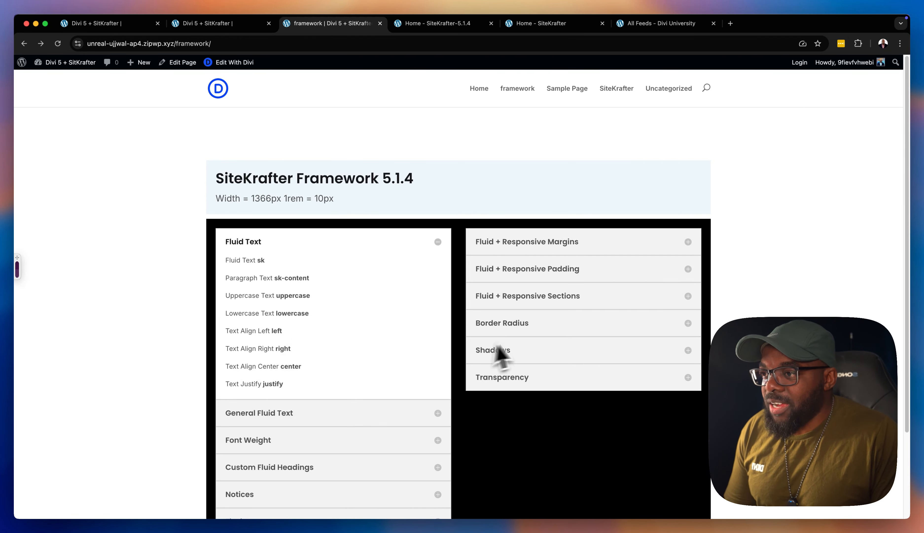
left_click(418, 242)
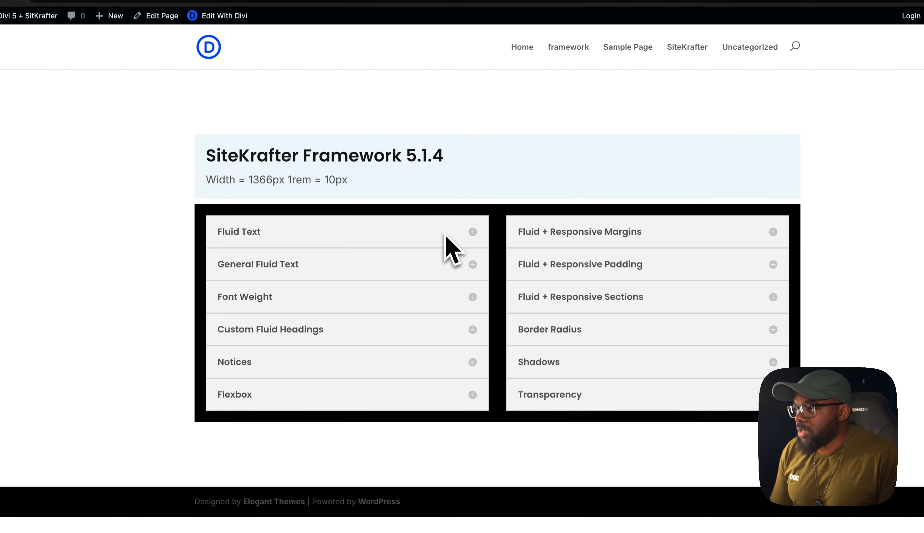
left_click(342, 271)
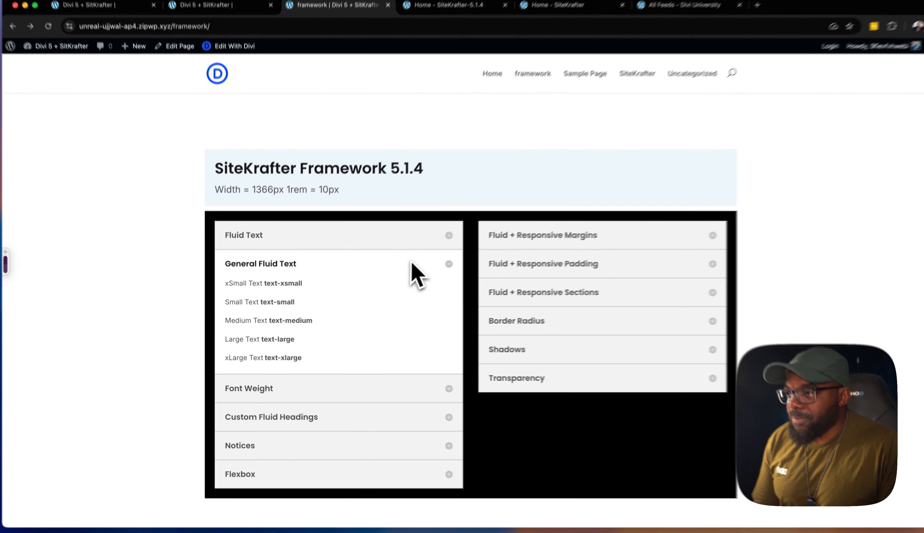
left_click(390, 271)
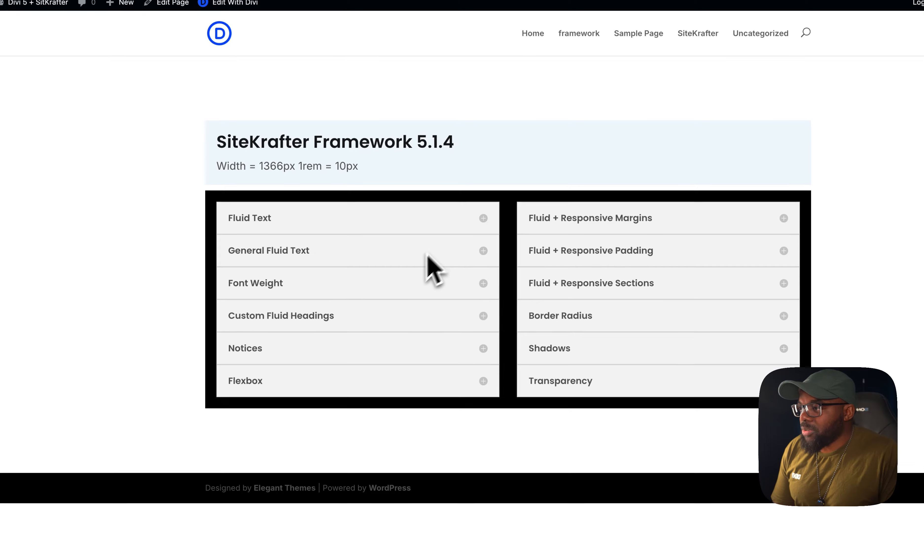
left_click(311, 352)
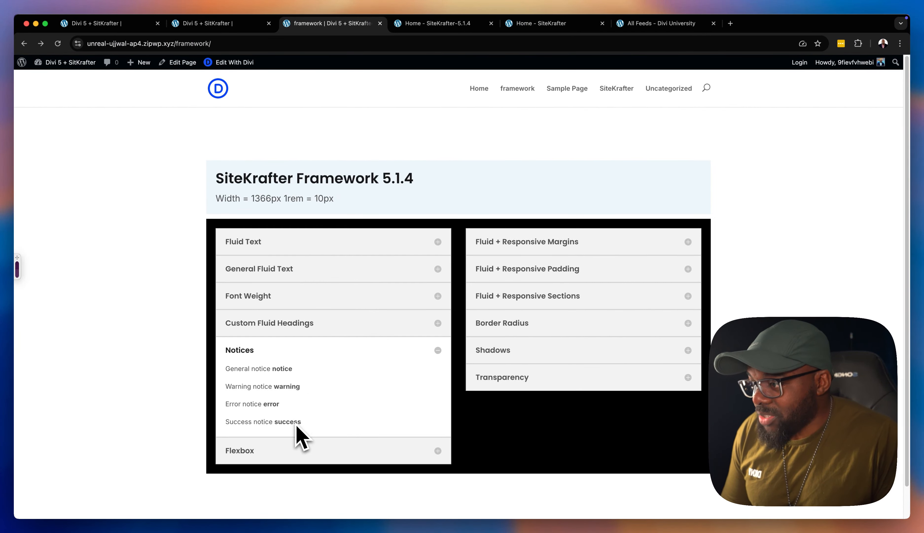
left_click(352, 350)
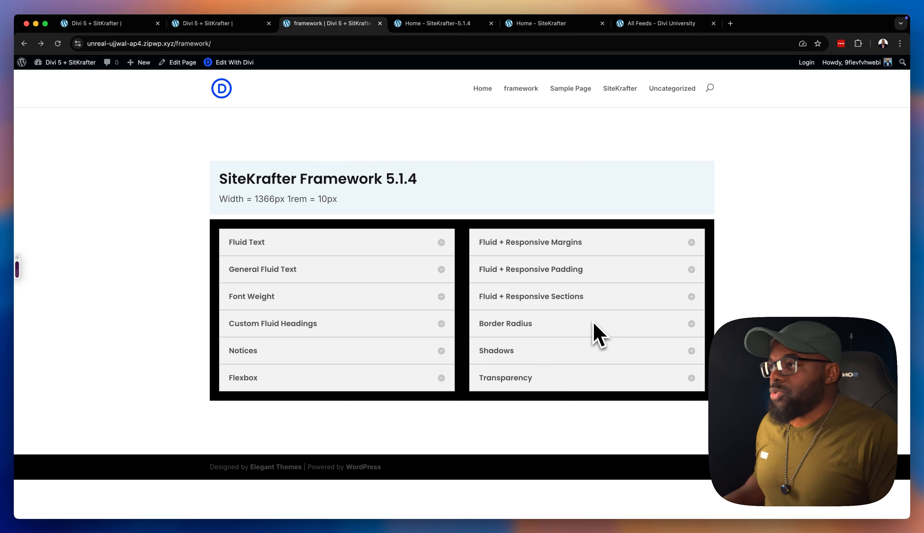
On the Divi builder page, add the class margin-top-small to the "Pellentesque Odio Nisi Euismod." text module's existing CSS classes
left_click(134, 24)
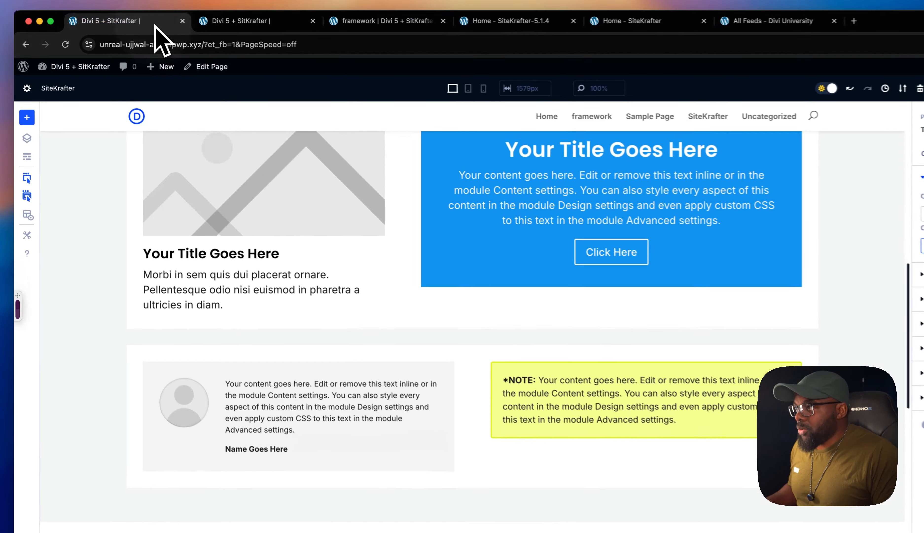
scroll(373, 344, "down", 10)
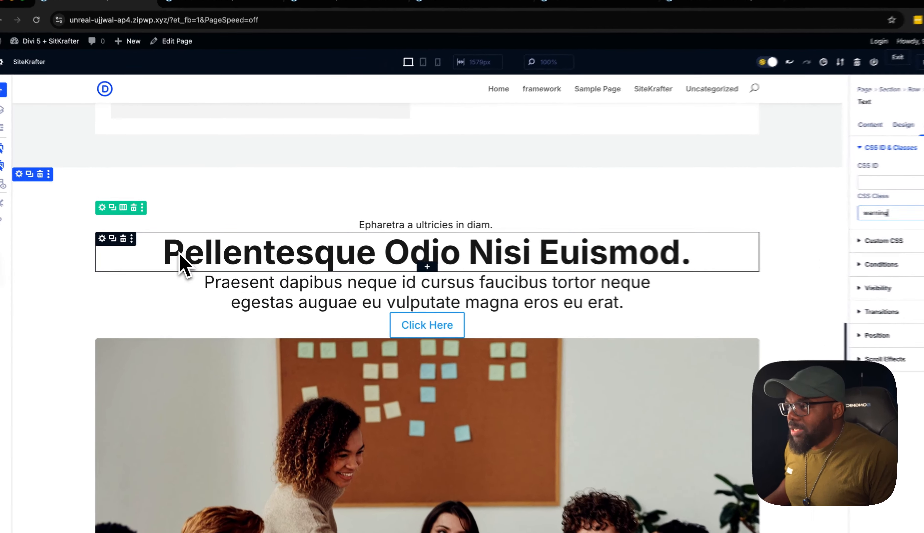
left_click(187, 260)
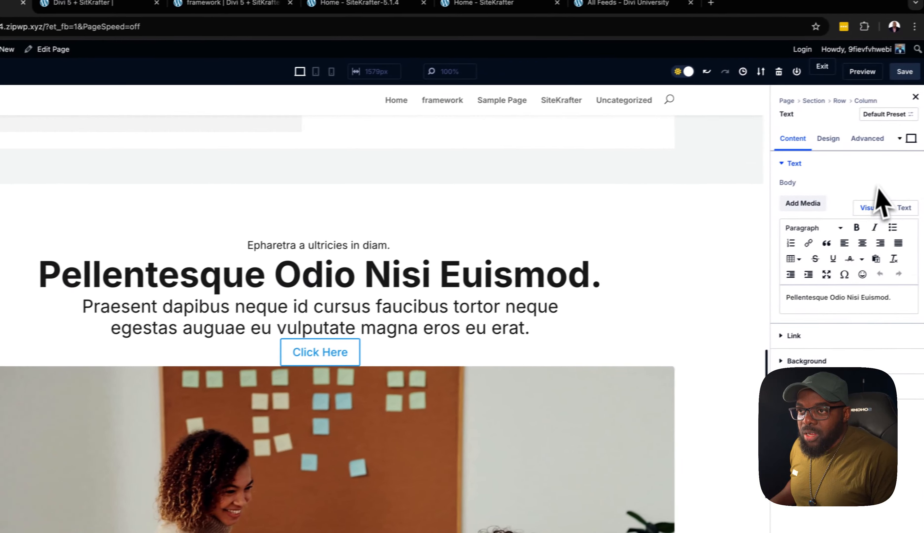
left_click(867, 138)
left_click(864, 163)
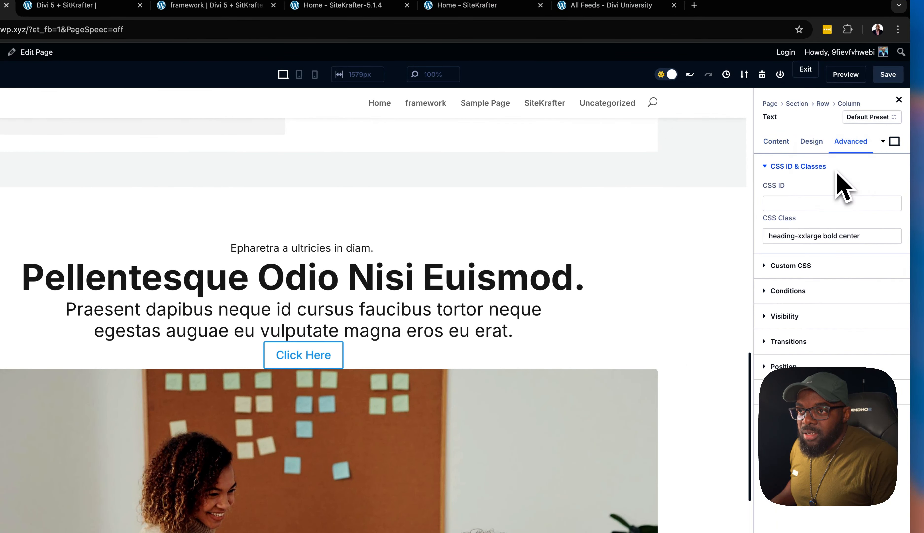
left_click(874, 242)
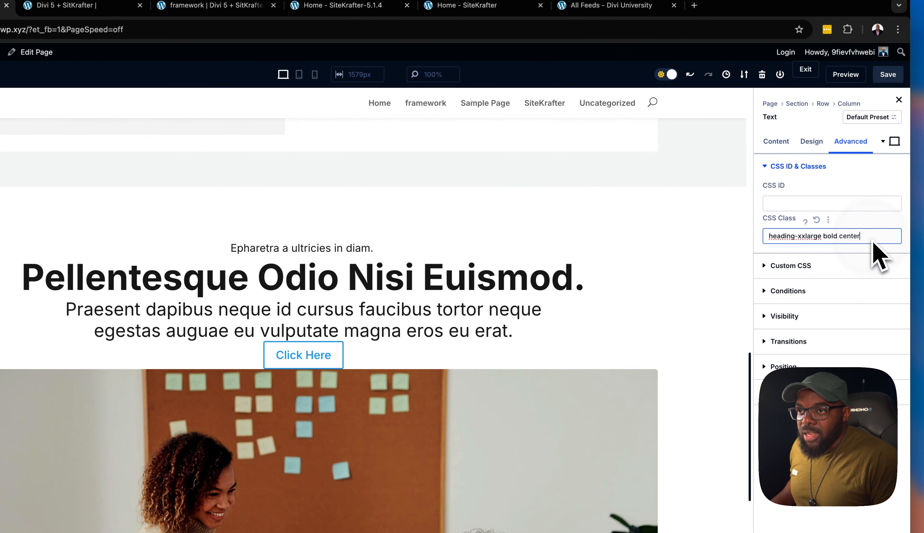
type("marg")
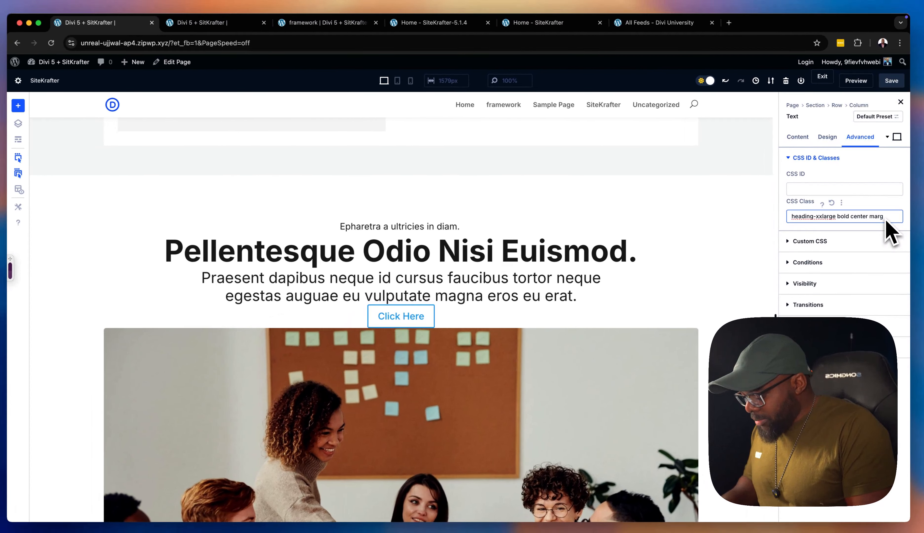
type("in-top-")
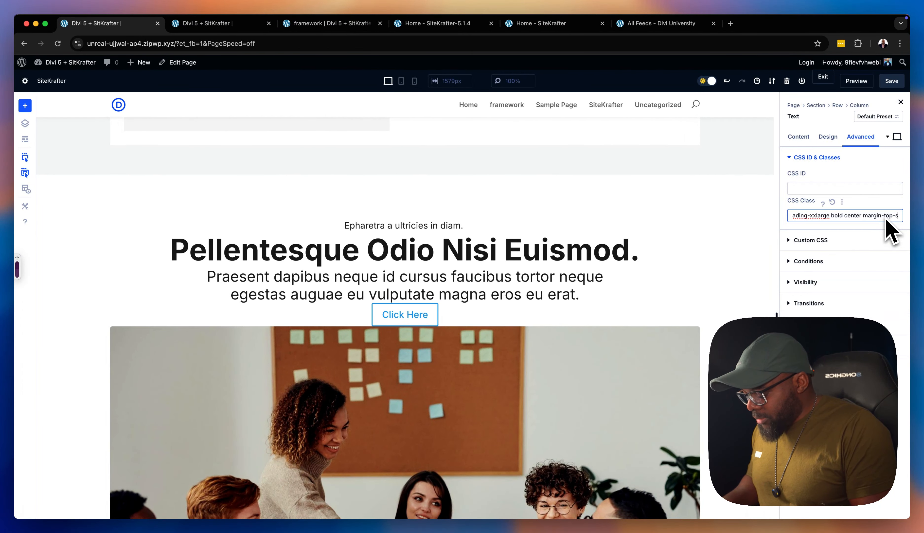
type("small")
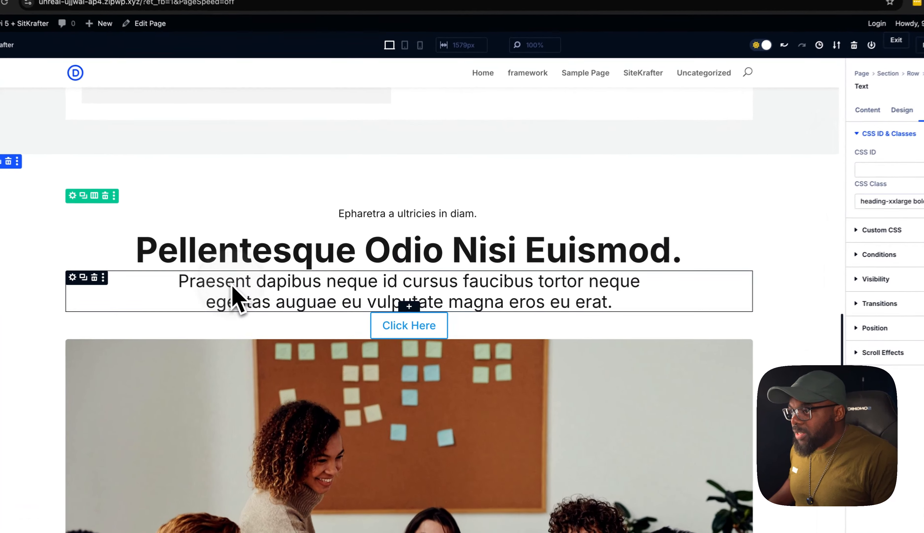
Add the class margin-top-small to the "Praesent dapibus neque" text module's existing CSS classes
left_click(258, 297)
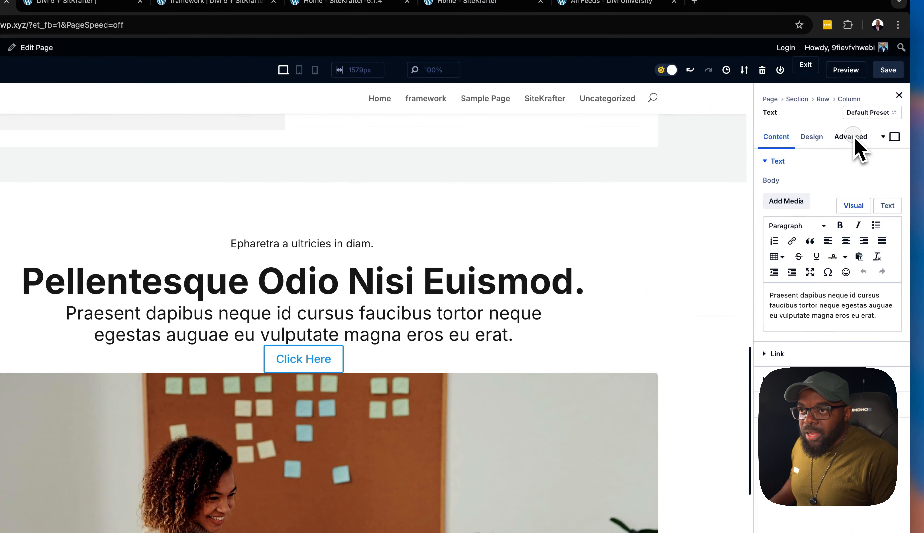
left_click(851, 136)
left_click(848, 165)
left_click(877, 232)
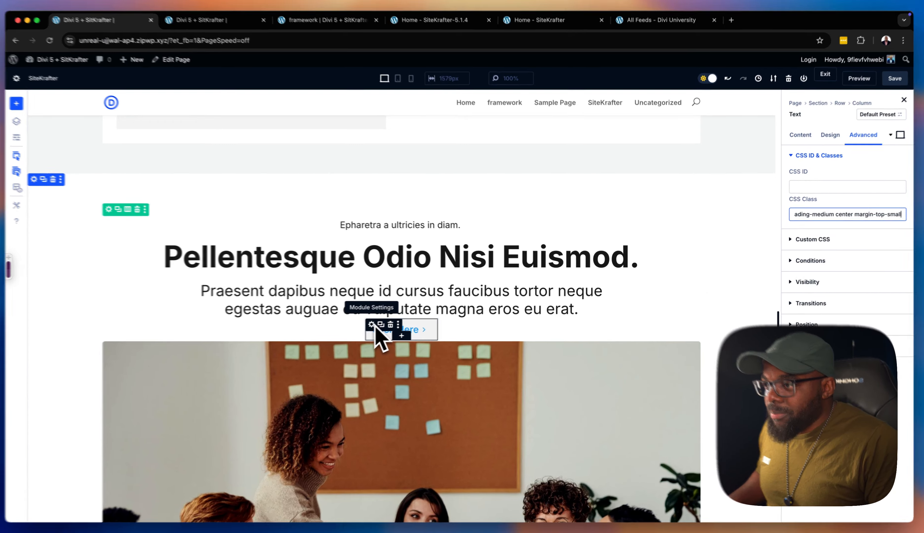
Give the Click Here button module beneath the paragraph the CSS class margin-top-small
left_click(375, 323)
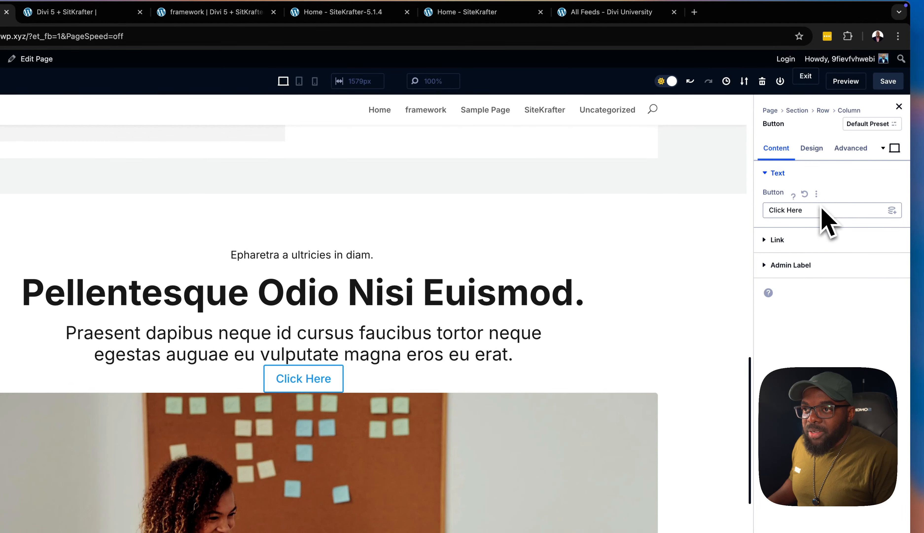
left_click(862, 149)
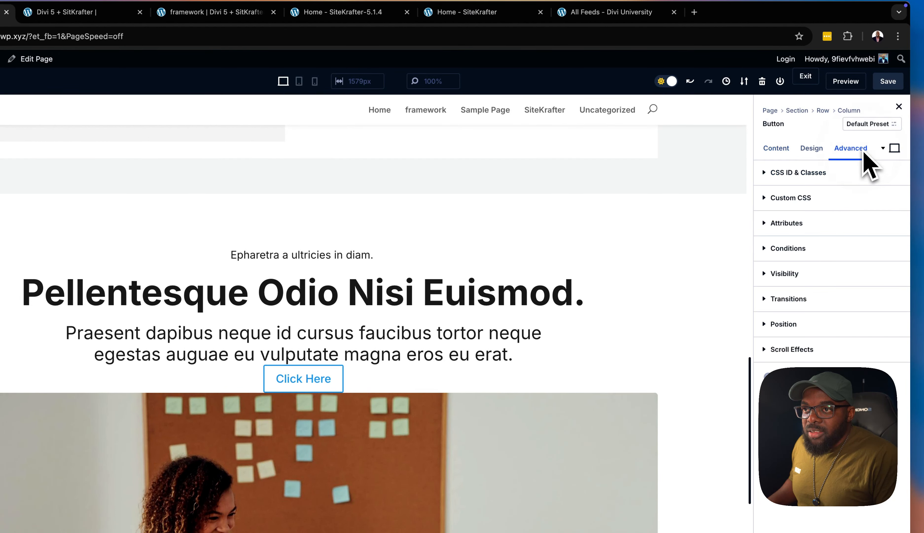
left_click(819, 179)
left_click(803, 245)
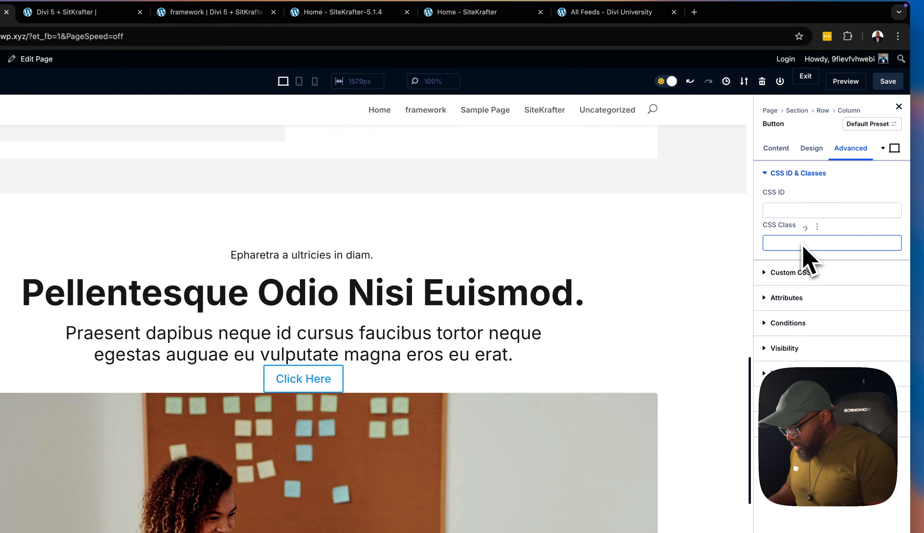
type("margin")
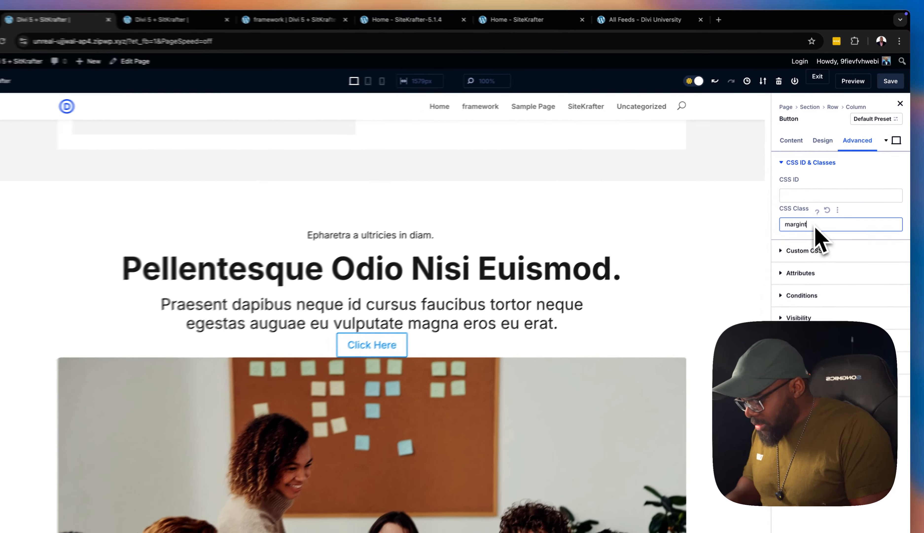
type("-top-smal")
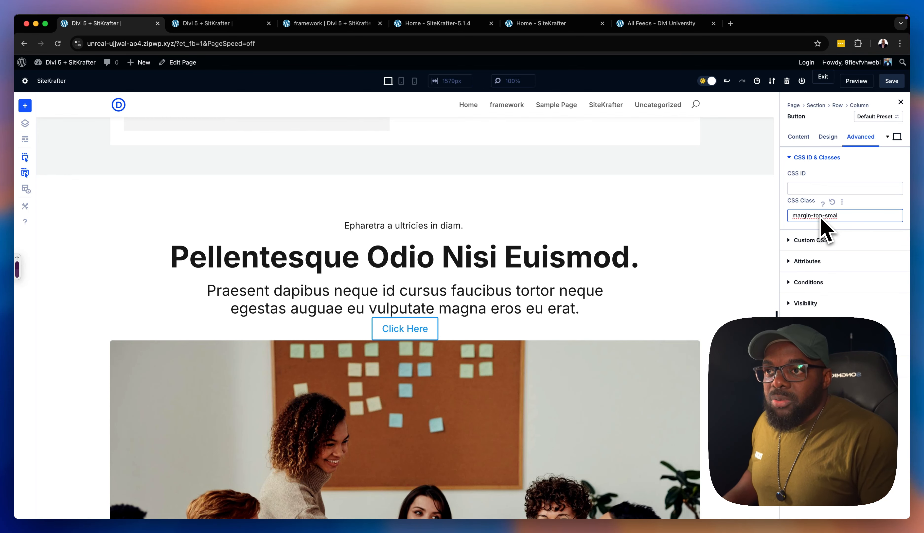
type("l")
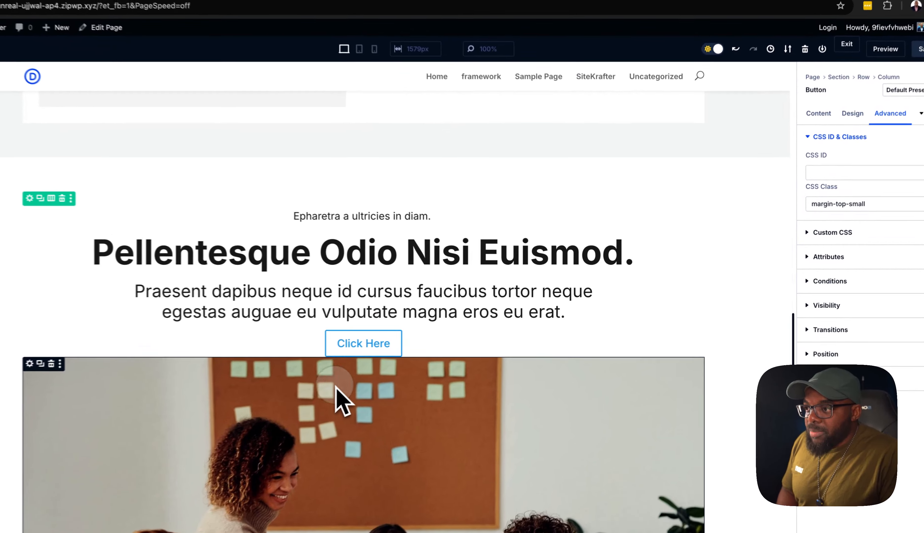
Give the team photo's image module below the button the CSS class margin-top-medium
left_click(381, 373)
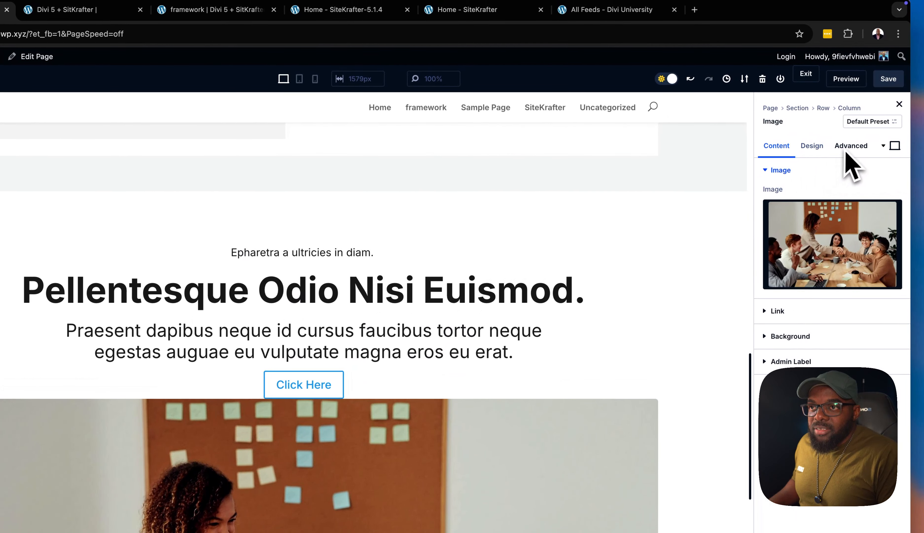
left_click(847, 149)
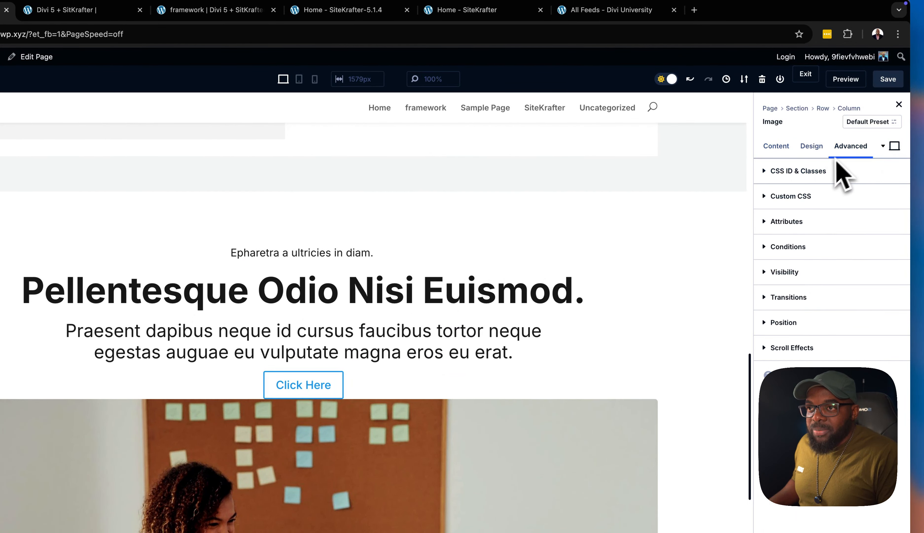
left_click(825, 170)
left_click(811, 245)
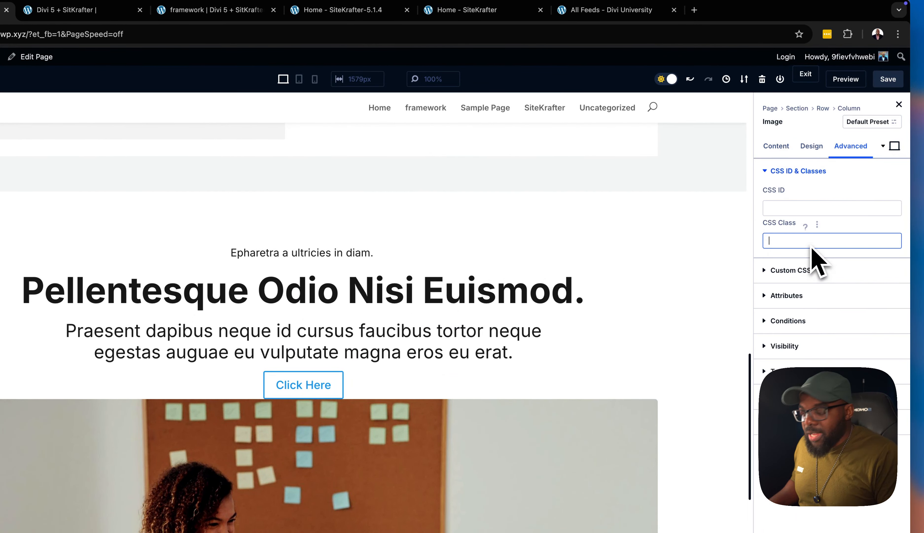
type("margin")
type("-top-med")
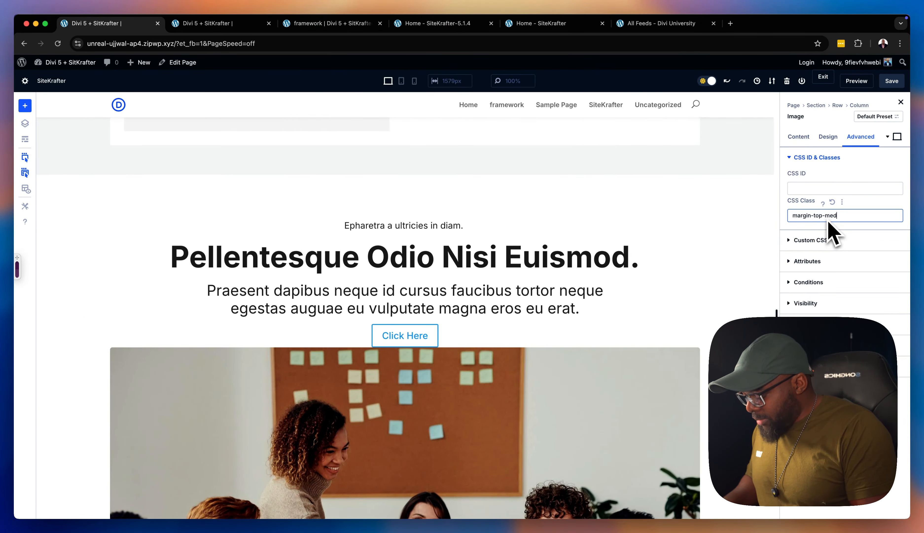
type("ium")
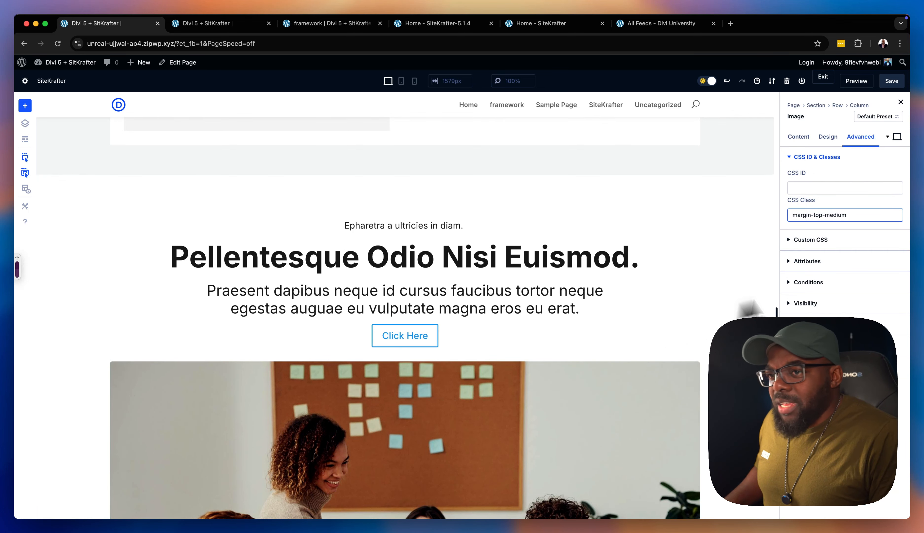
Replace the image module's CSS class with margin-top-xlarge
key("BackSpace")
key("BackSpace")
key("BackSpace")
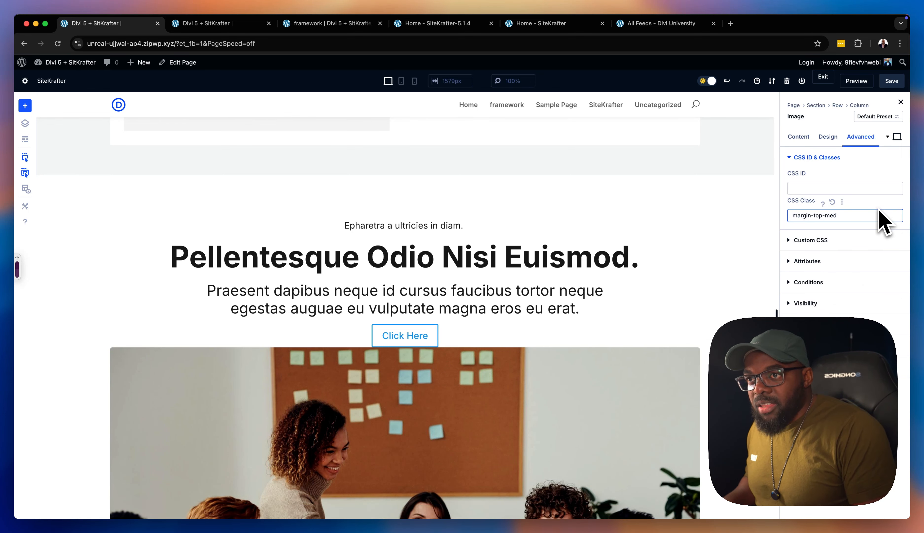
type("xla")
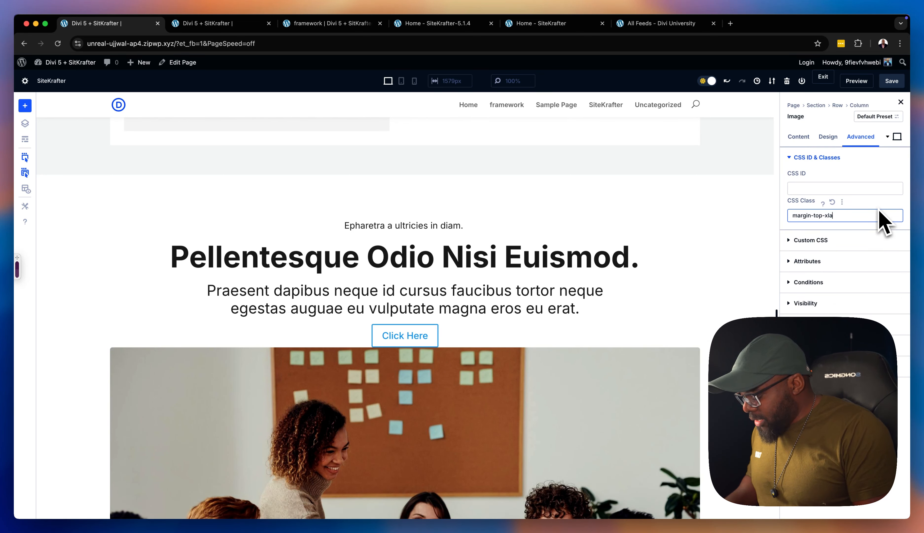
type("rge")
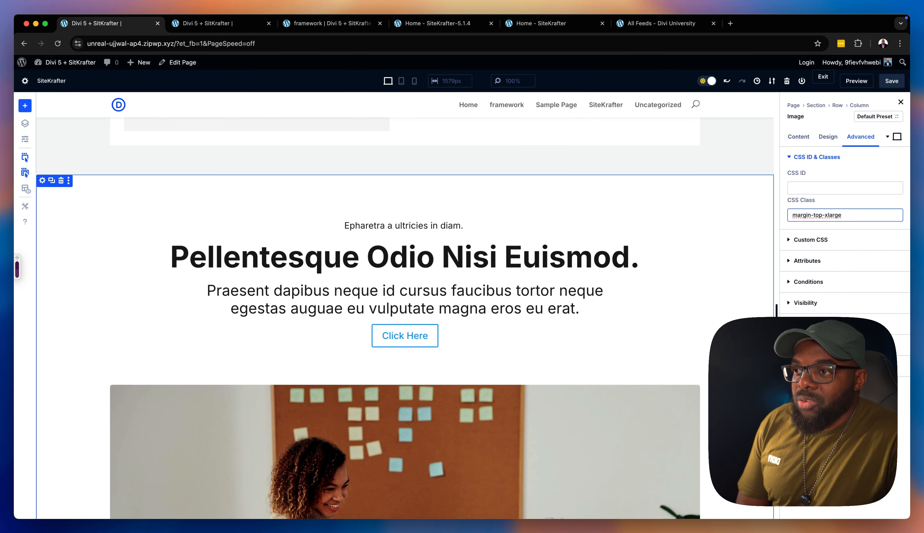
Replace the Click Here button module's CSS class with margin-top-large and save the page
scroll(405, 382, "down", 2)
scroll(405, 381, "up", 1)
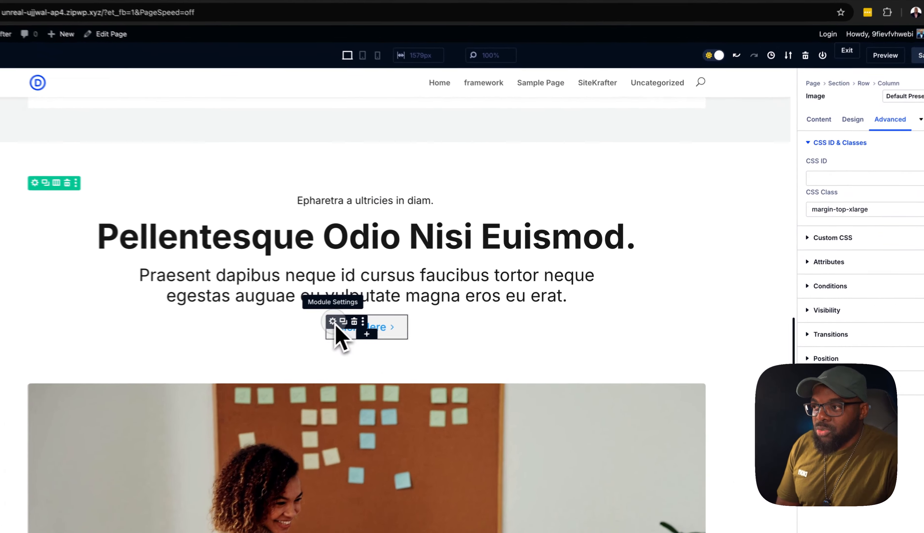
left_click(375, 312)
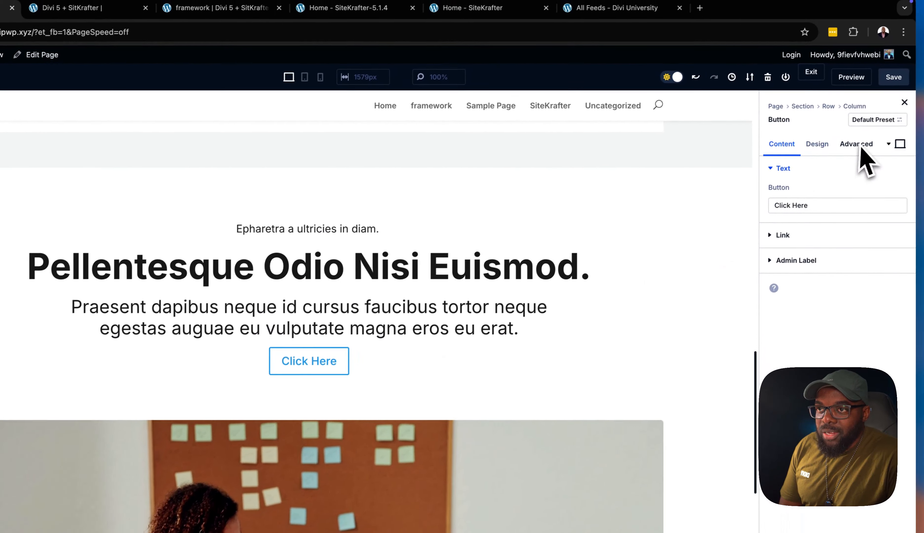
left_click(860, 146)
left_click(838, 174)
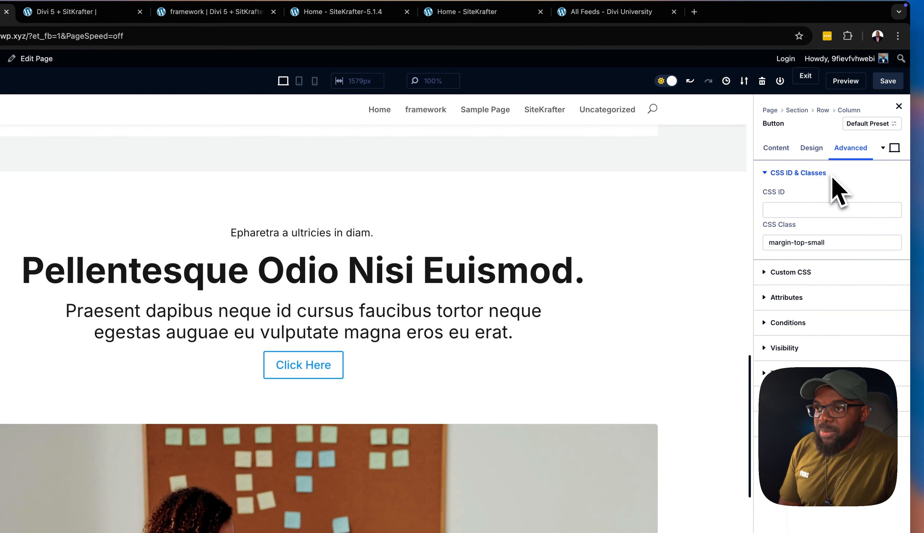
left_click(833, 244)
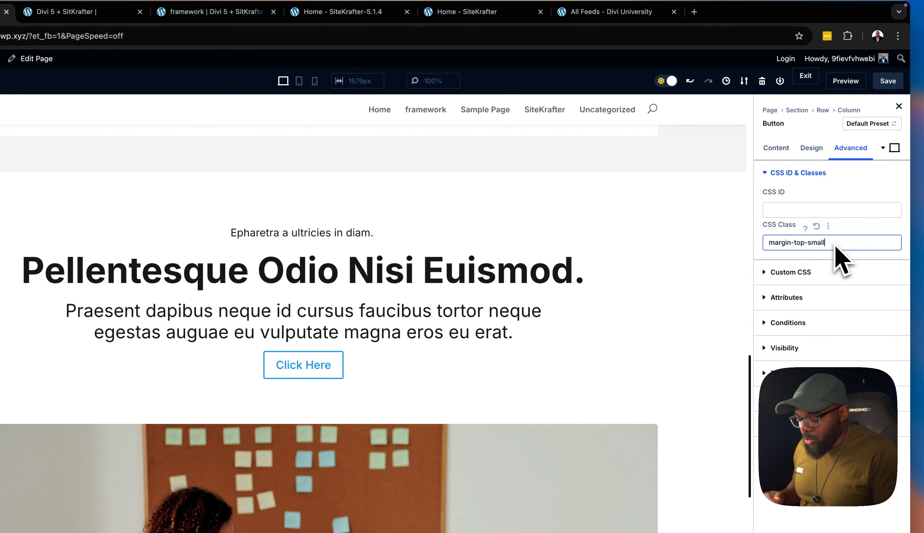
key("BackSpace")
key("BackSpace")
key("BackSpace")
key("BackSpace")
key("BackSpace")
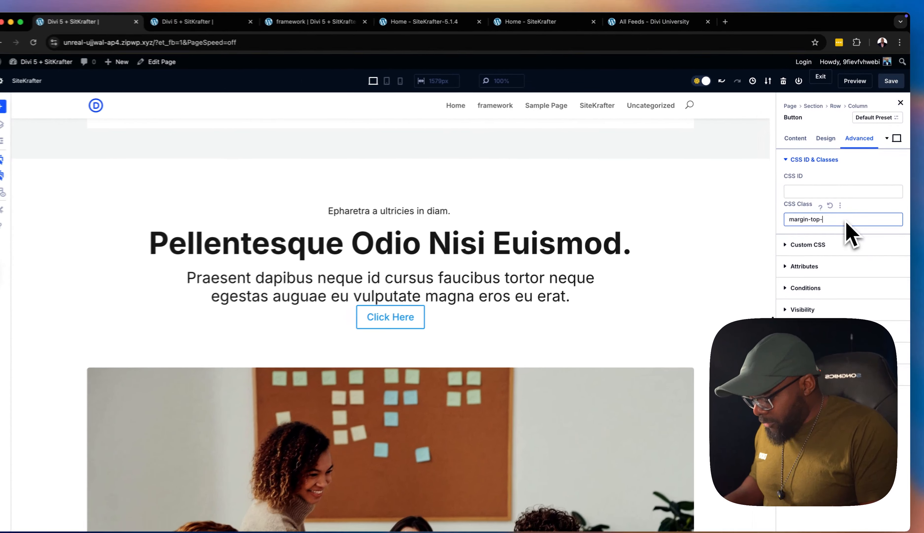
type("large")
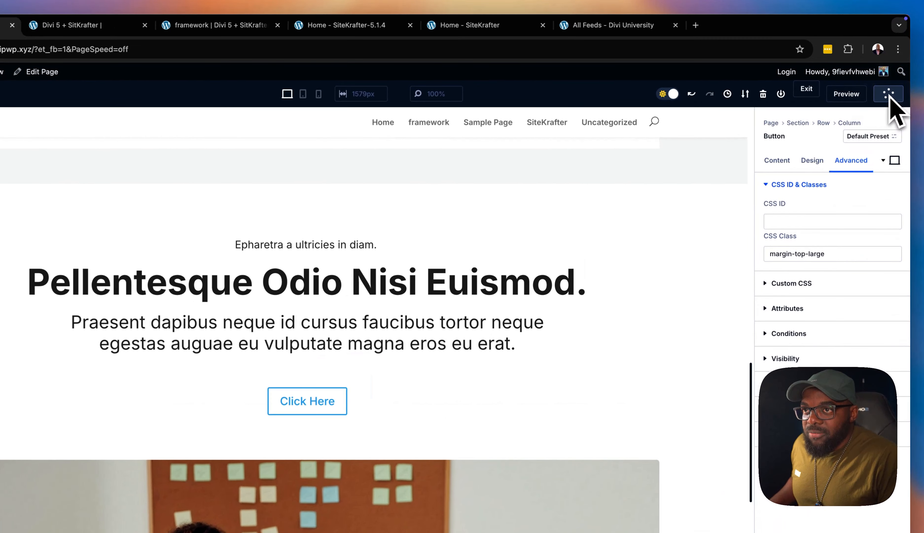
left_click(892, 81)
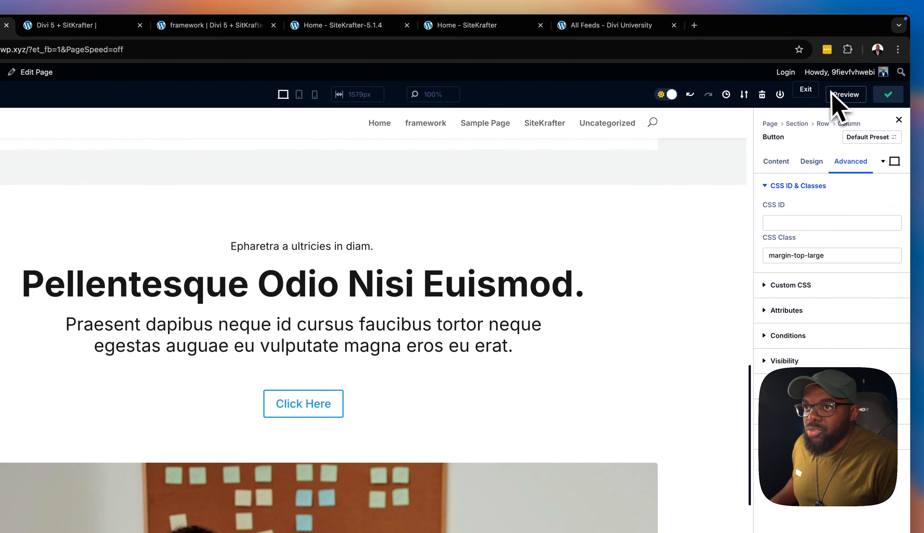
Reload the page preview, review the styled modules down to the team photo, and narrow the browser window to check the responsive layout
left_click(68, 26)
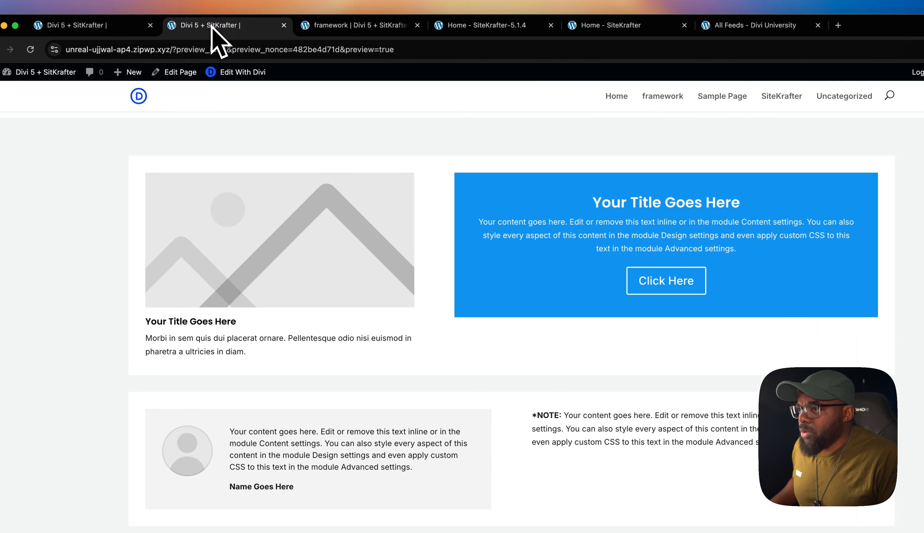
scroll(344, 214, "up", 10)
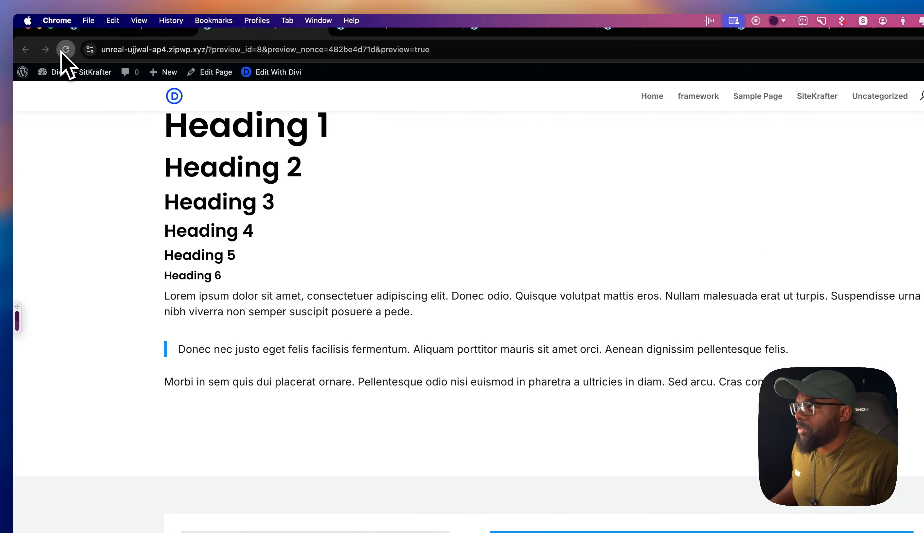
scroll(451, 297, "down", 7)
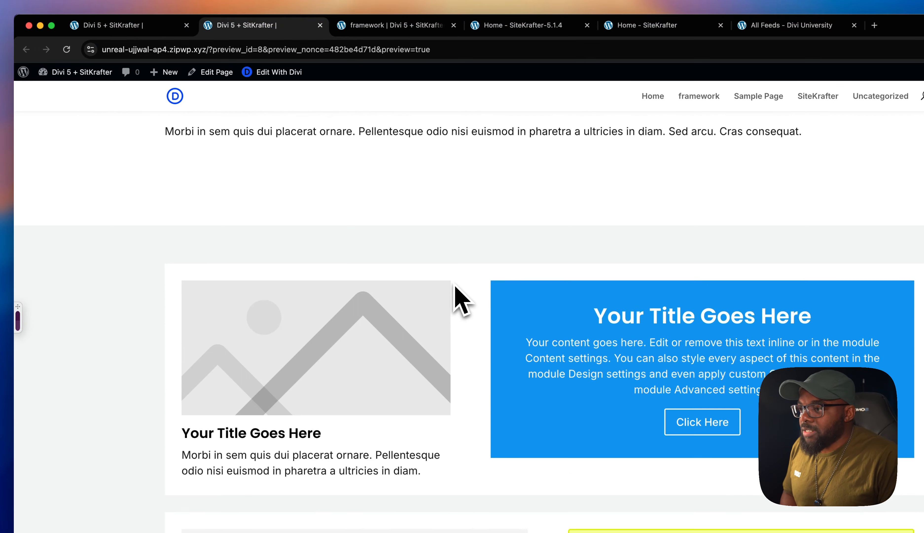
scroll(456, 290, "down", 5)
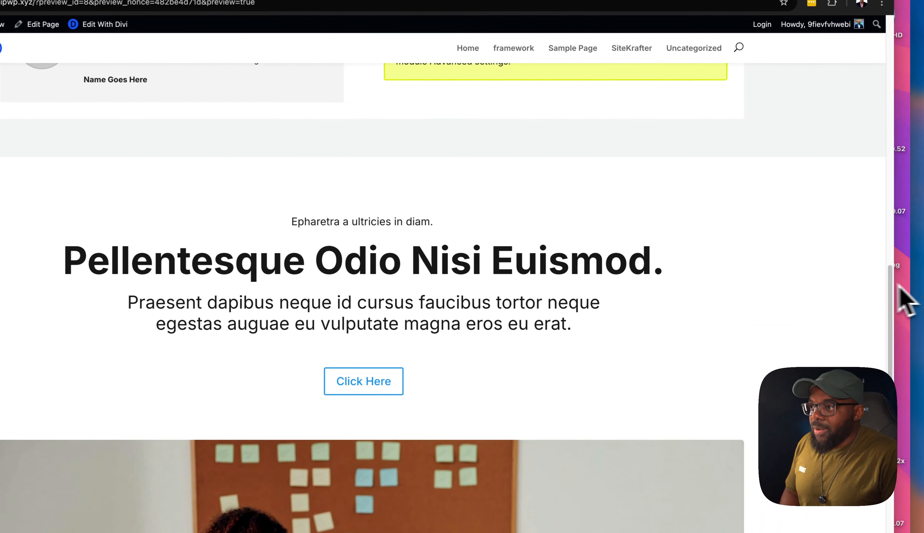
left_click_drag(898, 285, 309, 229)
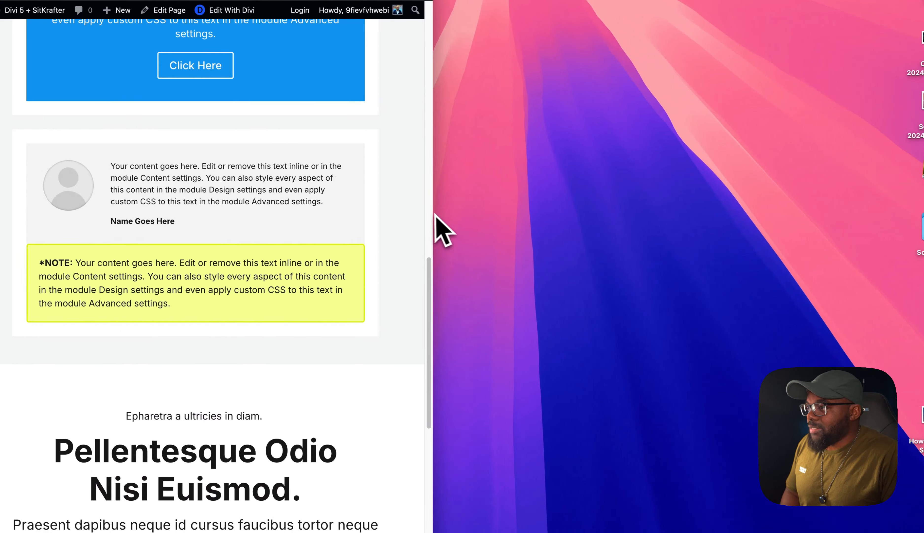
Narrow the browser window to phone width, widen it to desktop size again, and compare the heading, button and team photo spacing
left_click_drag(435, 217, 365, 224)
scroll(248, 378, "down", 5)
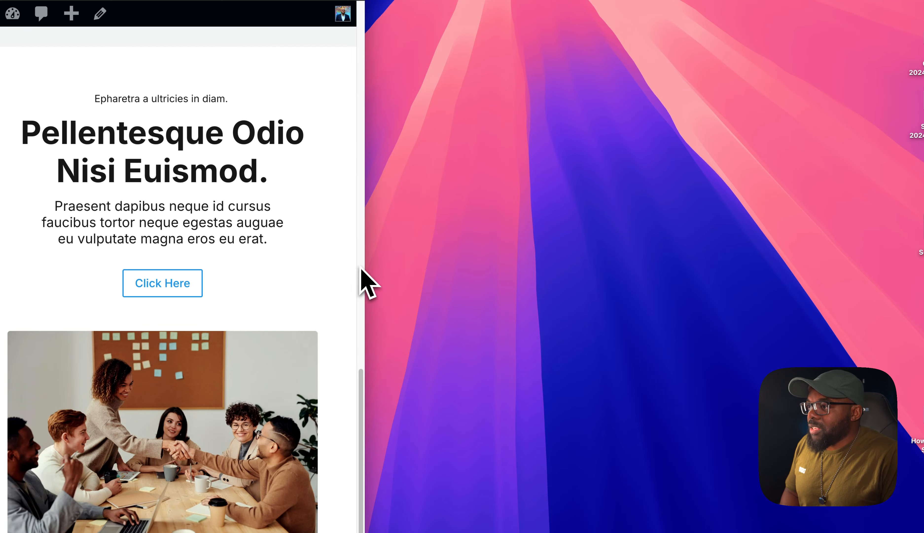
left_click_drag(366, 266, 237, 231)
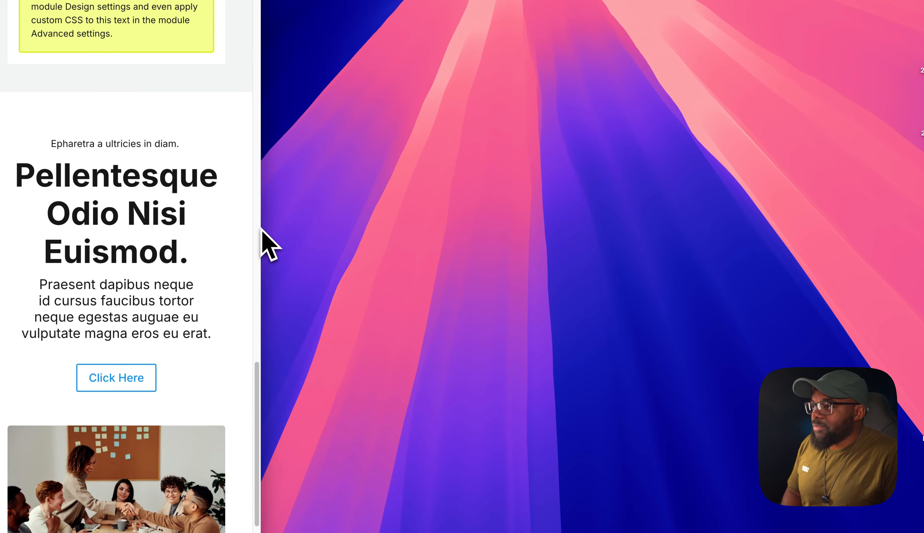
left_click_drag(262, 228, 912, 270)
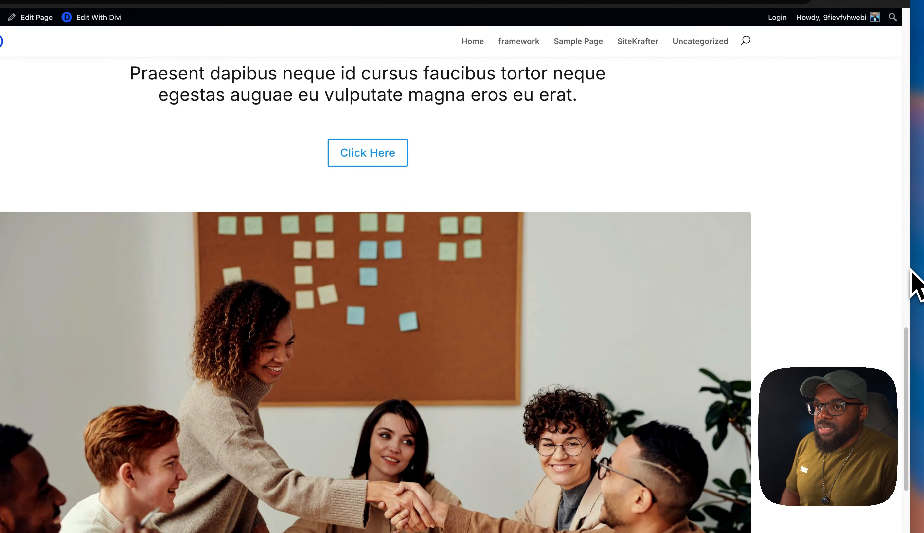
scroll(686, 271, "up", 4)
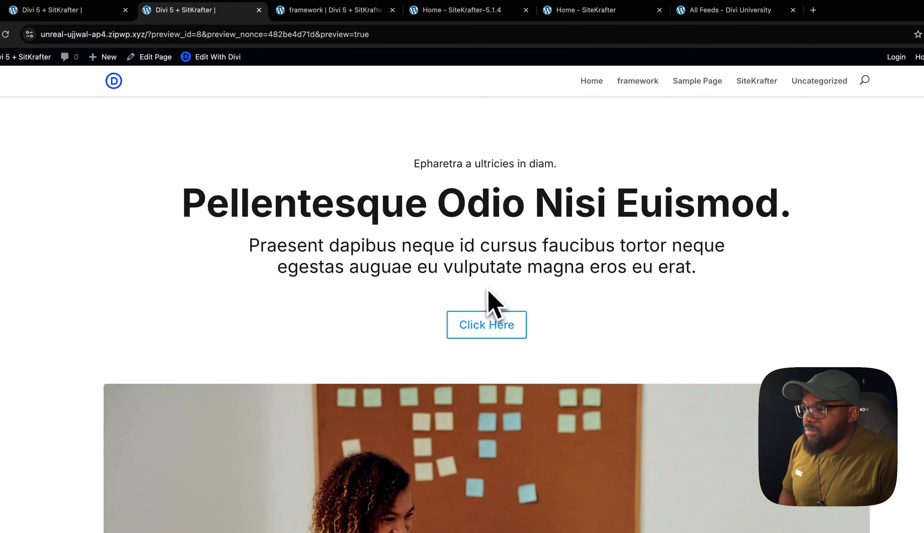
scroll(617, 305, "up", 1)
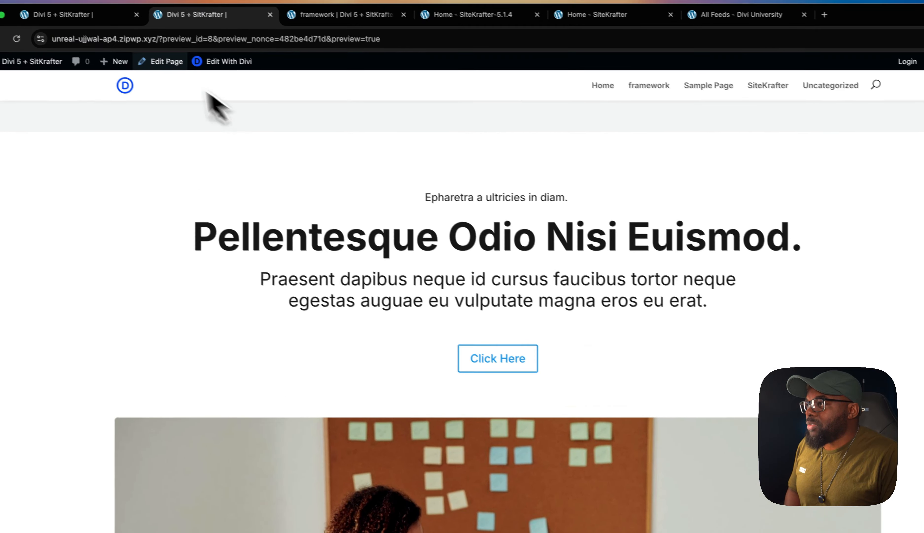
Return to the page builder, replace the Click Here button module's CSS class with margin-top-medium, and save the page
left_click(128, 33)
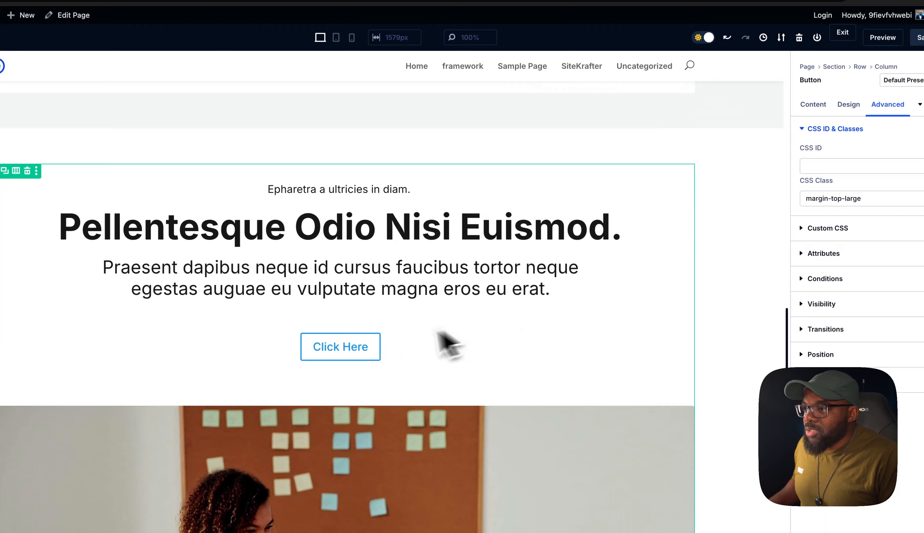
left_click(315, 328)
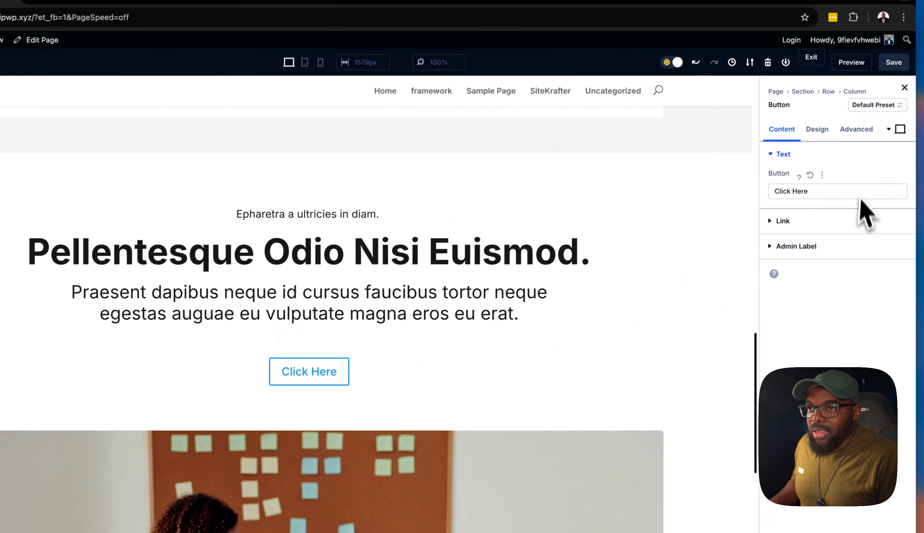
left_click(856, 137)
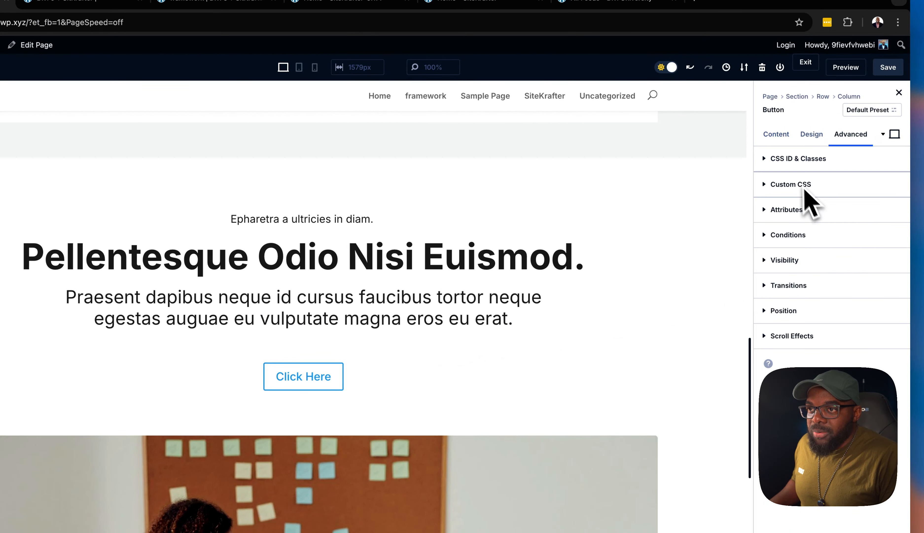
left_click(793, 159)
left_click(837, 234)
key("BackSpace")
key("BackSpace")
key("BackSpace")
key("BackSpace")
key("BackSpace")
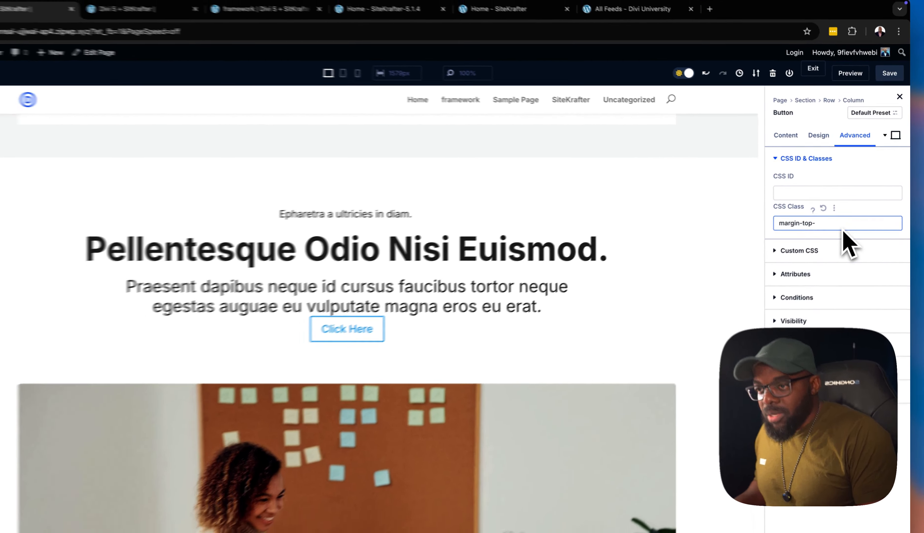
type("medium")
left_click(892, 81)
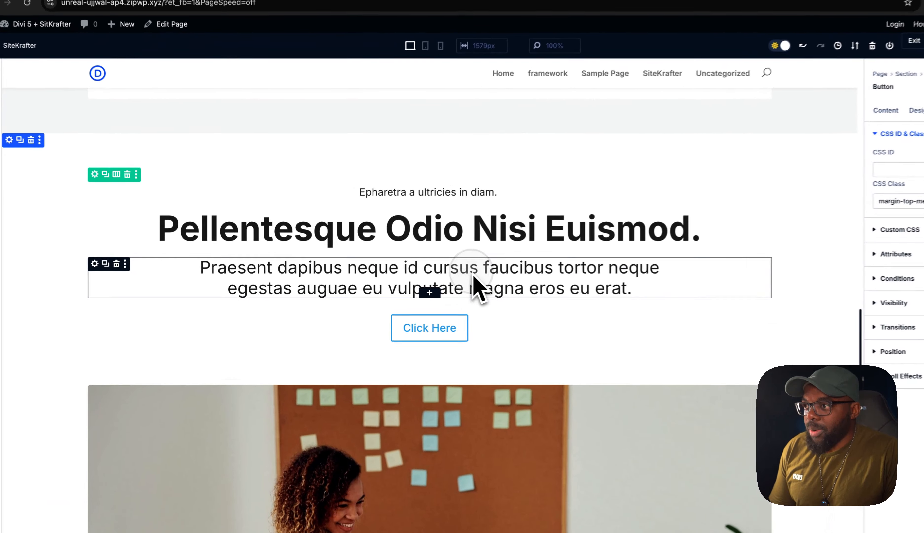
Try a 20px top margin on the paragraph text module above the button, compare tablet and desktop views, and clear the margin again
left_click(445, 282)
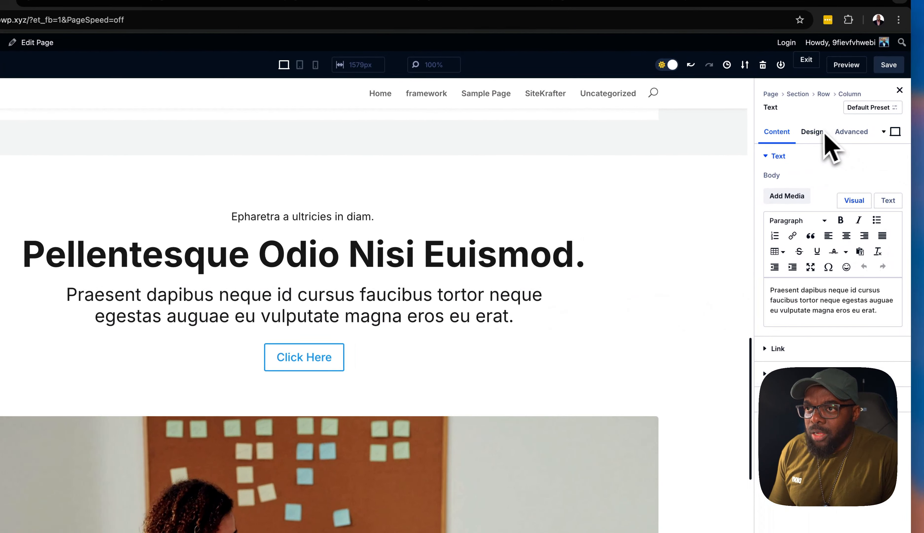
left_click(813, 140)
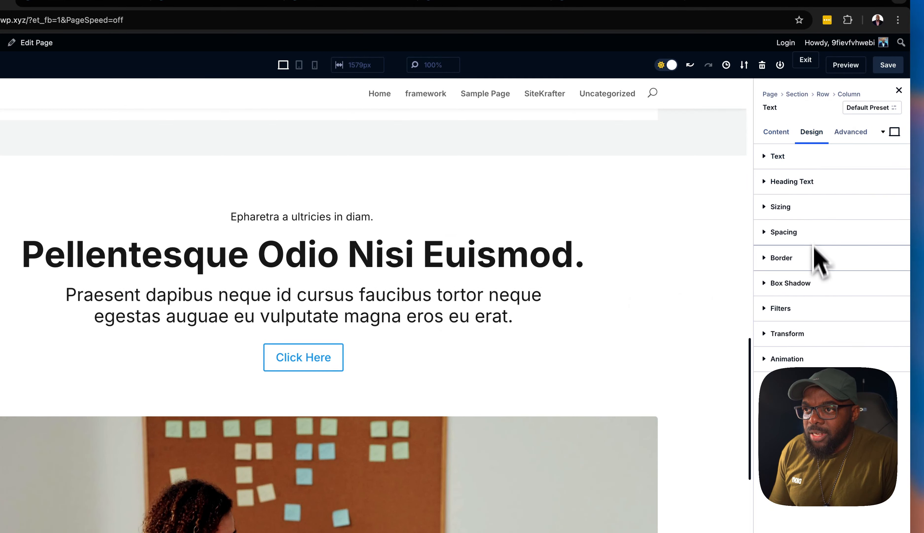
left_click(796, 233)
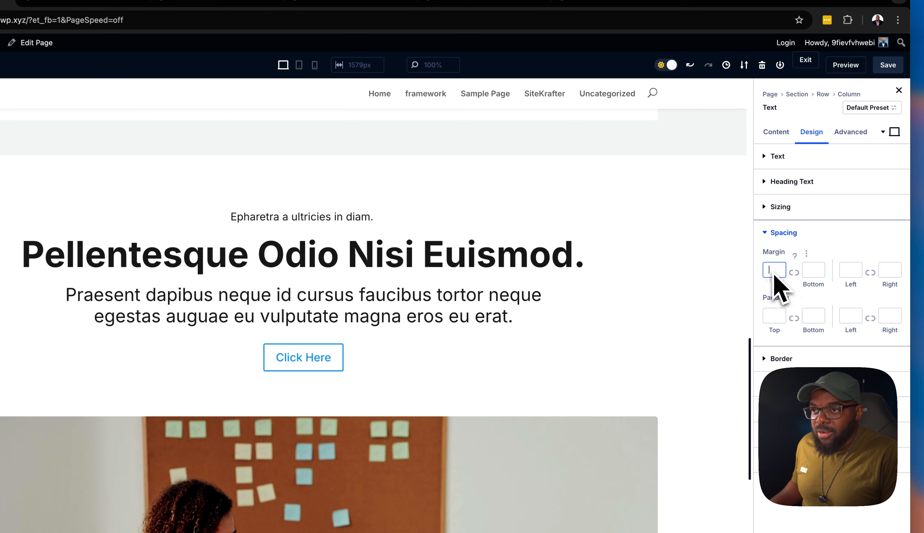
type("20px")
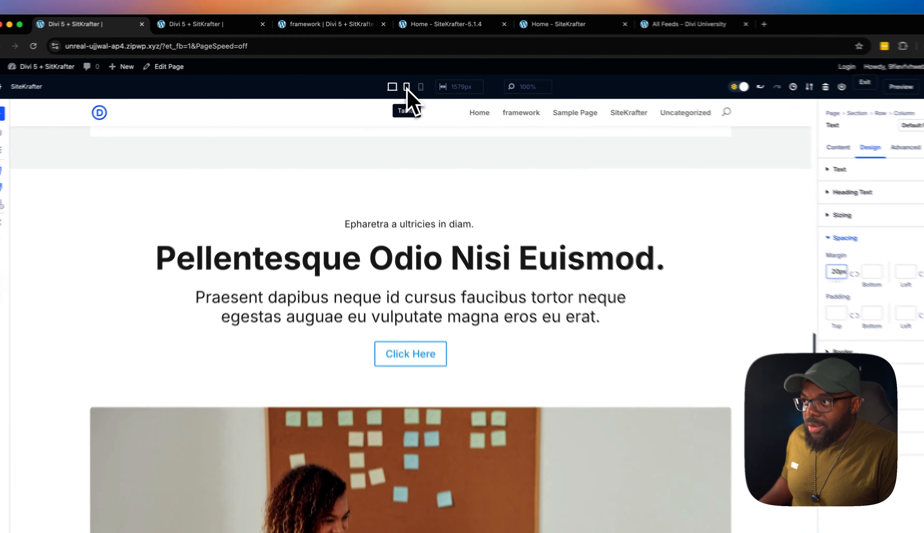
left_click(406, 87)
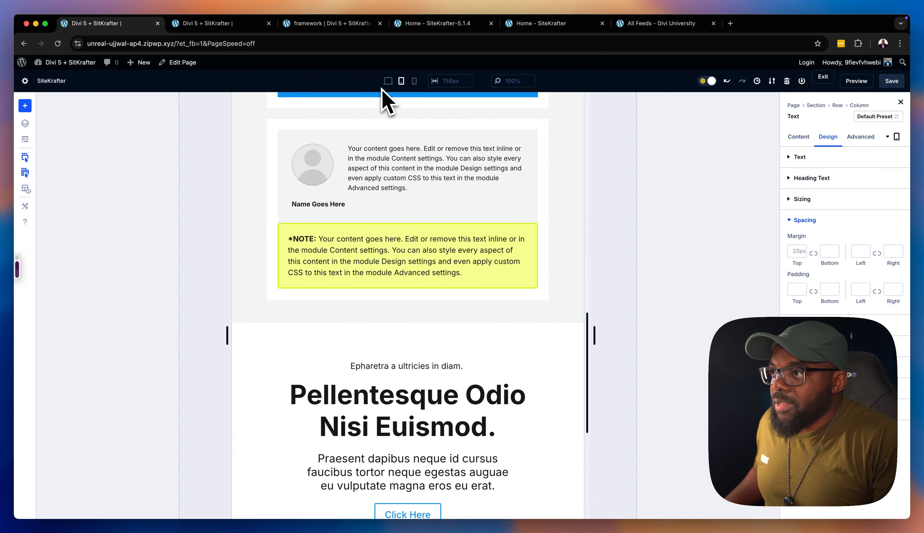
left_click(386, 81)
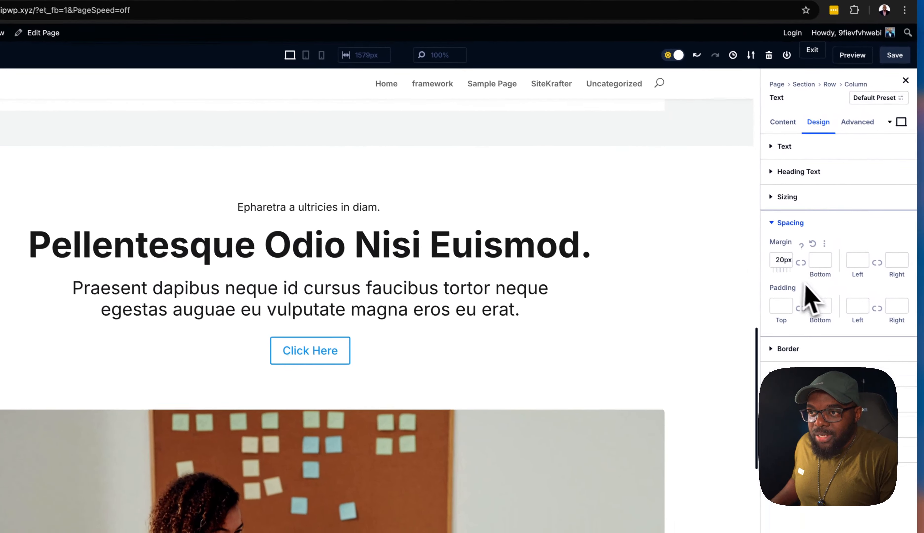
left_click(780, 262)
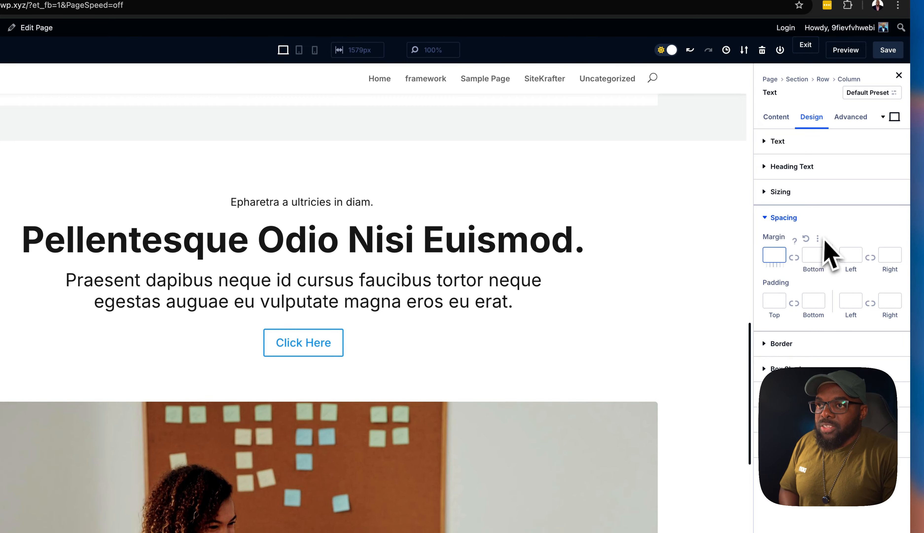
left_click(676, 261)
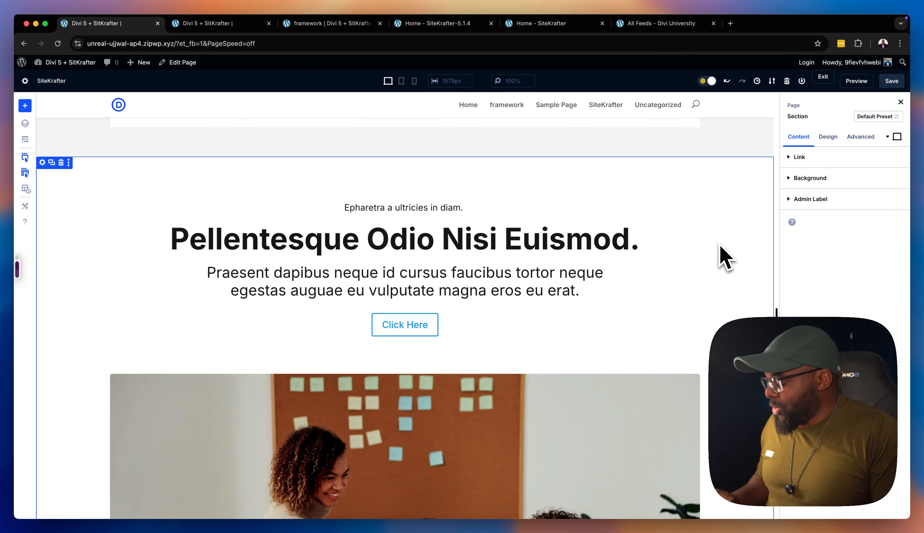
Give the section containing the Pellentesque heading and team photo the CSS class hero-section and check its spacing down to the footer
scroll(724, 257, "up", 2)
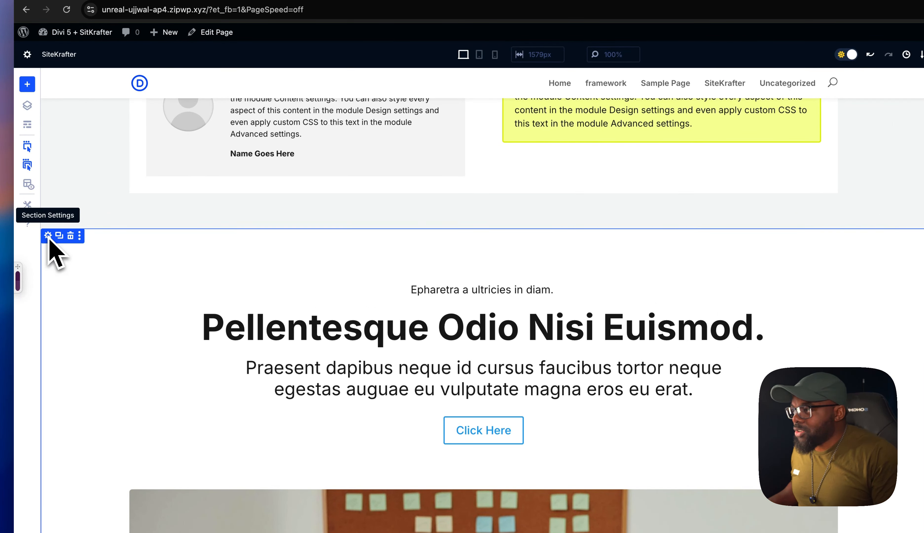
left_click(48, 235)
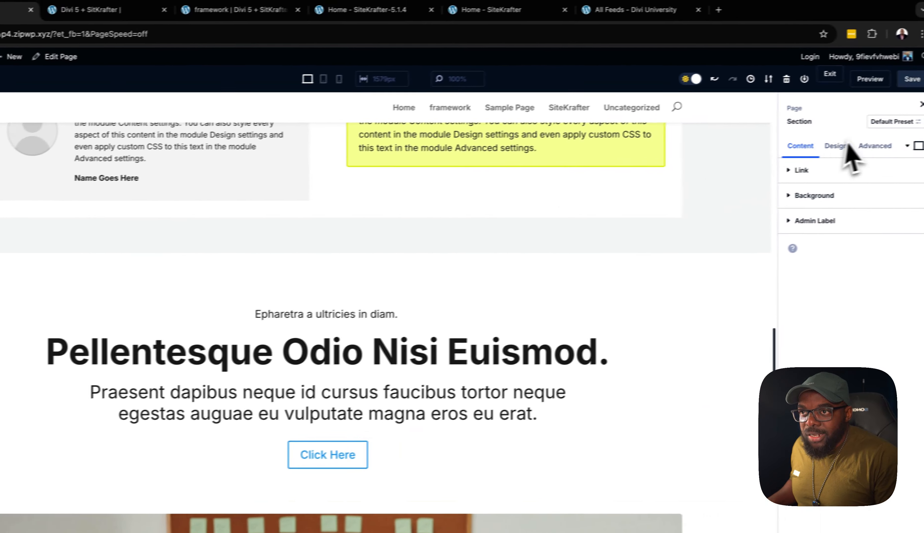
left_click(851, 149)
left_click(832, 173)
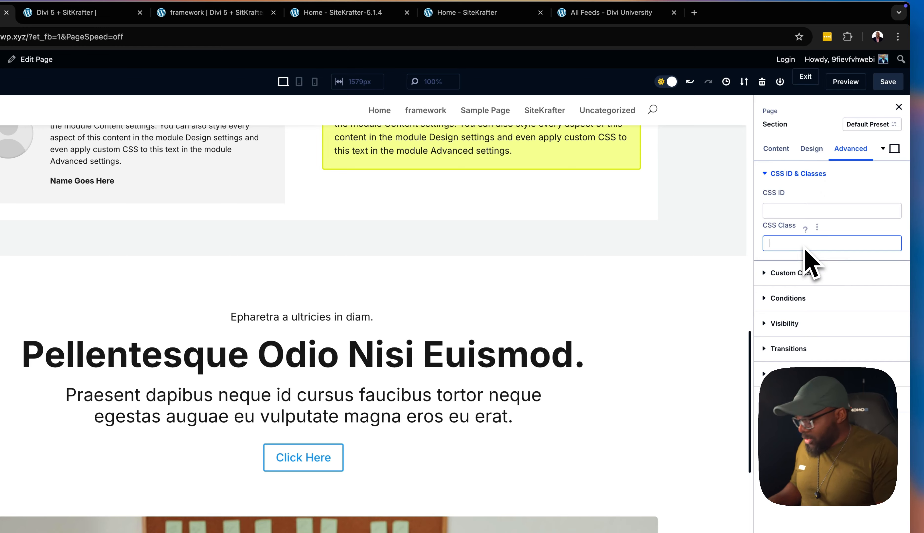
type("hero-sec")
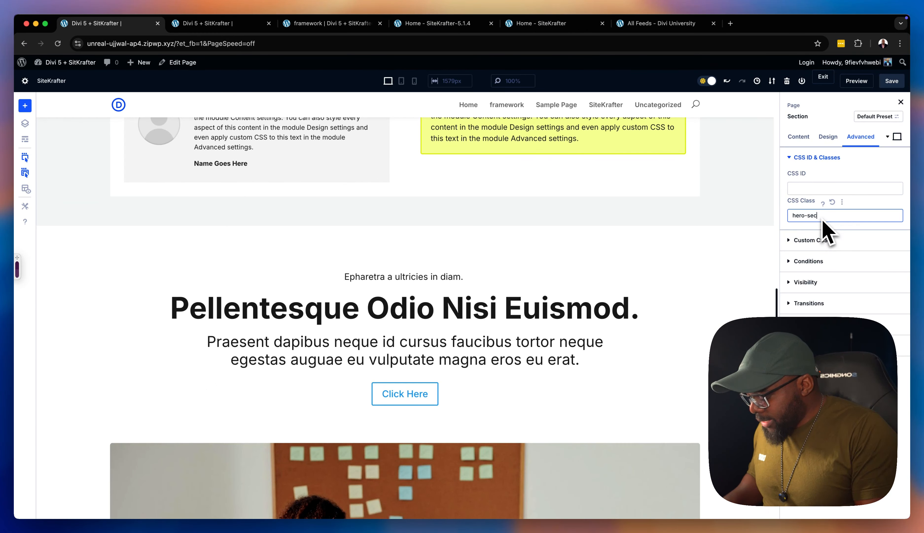
type("tion")
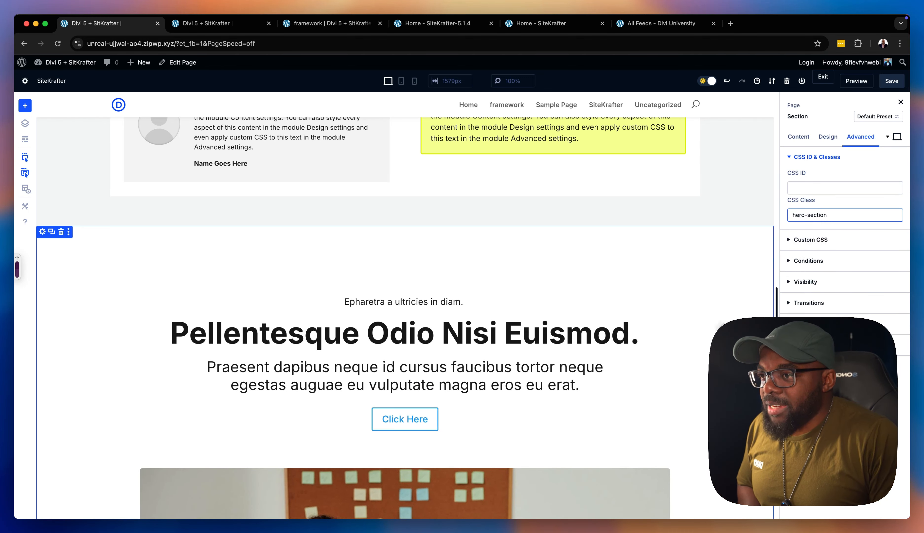
scroll(675, 279, "down", 10)
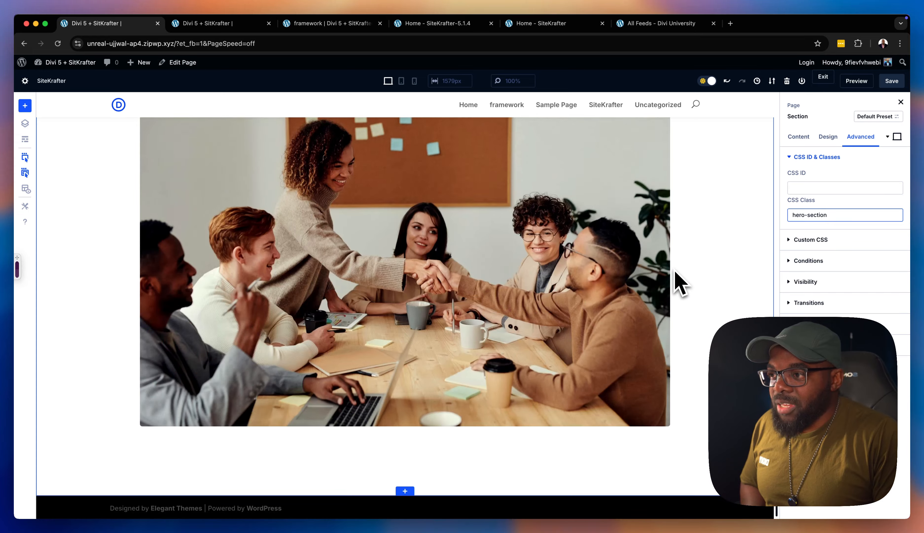
Give the grey section with the blurb and blue call to action the CSS class large-section
scroll(678, 282, "up", 10)
scroll(679, 282, "up", 10)
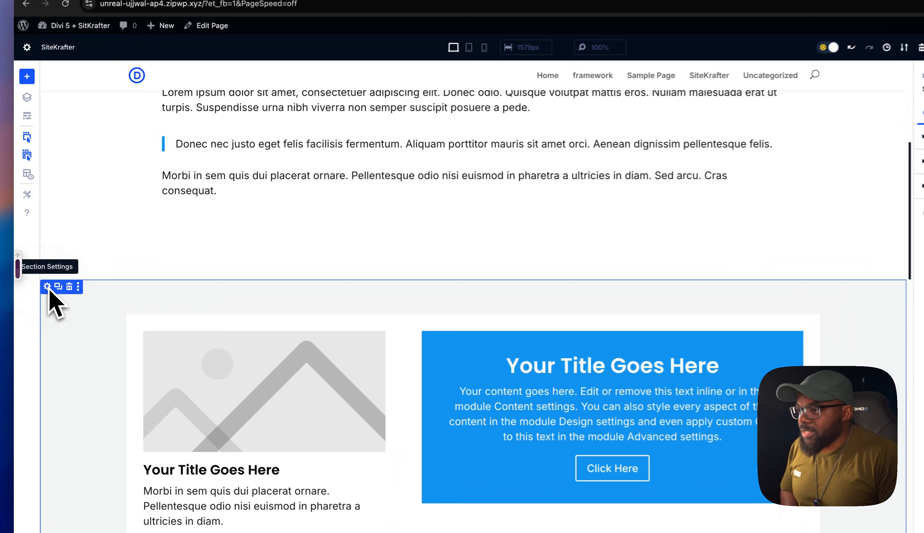
left_click(49, 286)
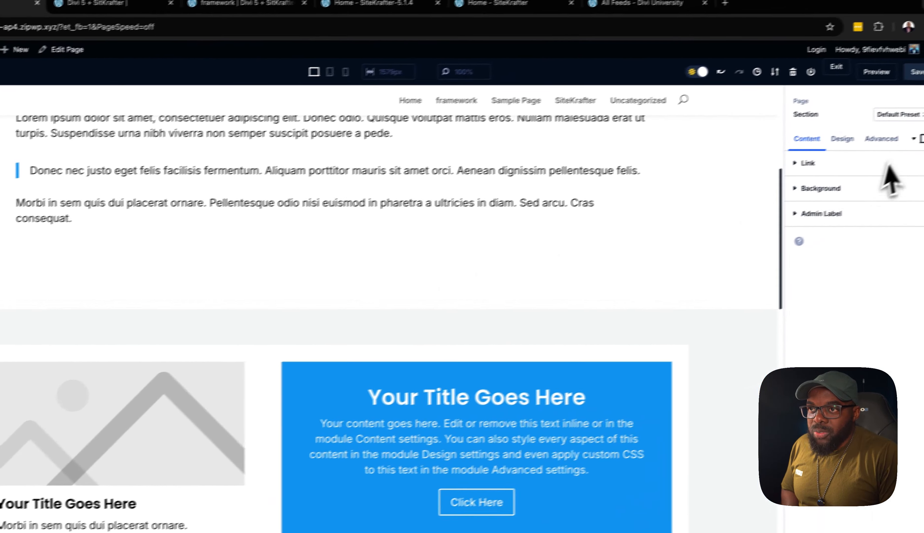
left_click(833, 155)
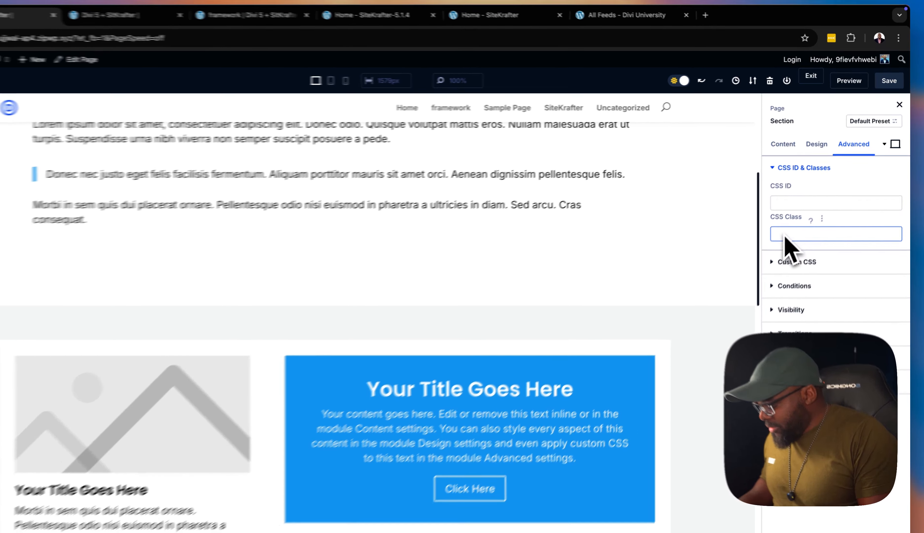
type("large-section")
Set the CSS class of the first section, with Heading 1 to Heading 6, to small-section and save the page
scroll(713, 325, "up", 6)
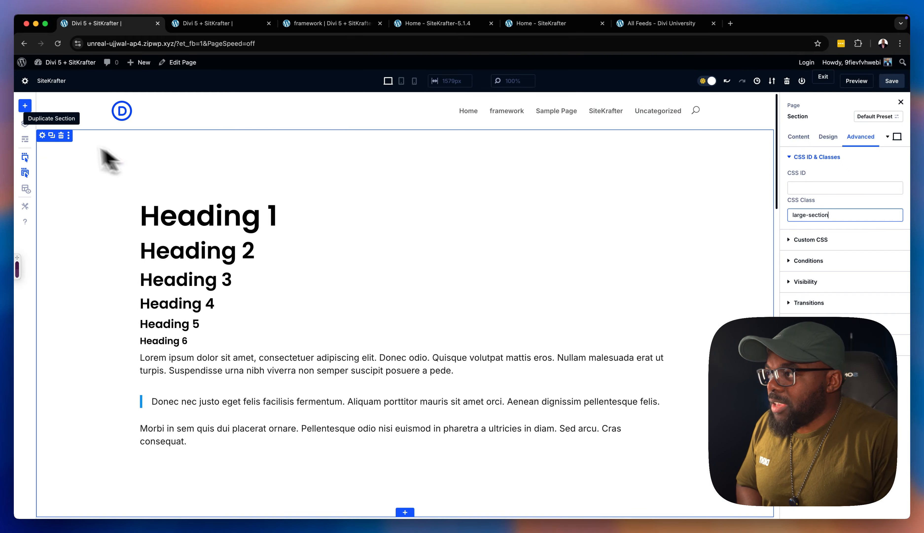
left_click(48, 158)
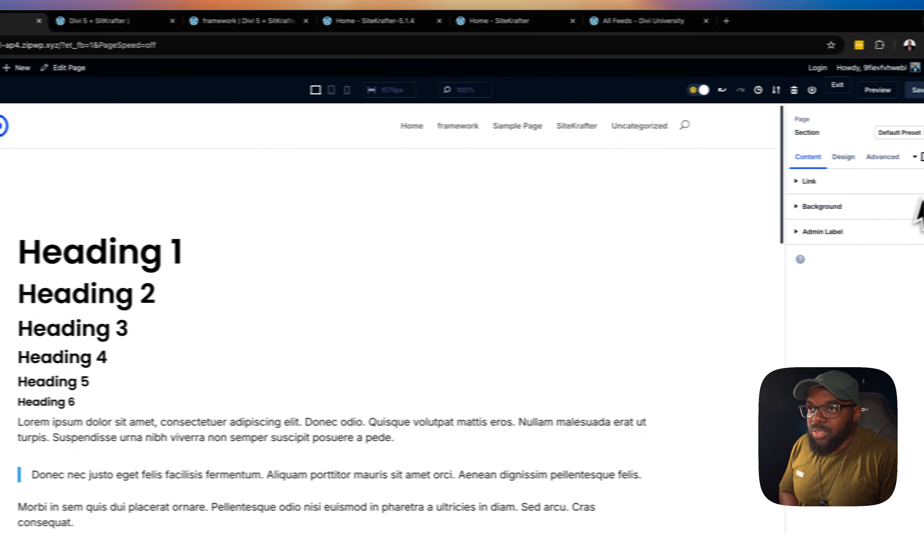
left_click(856, 160)
left_click(789, 197)
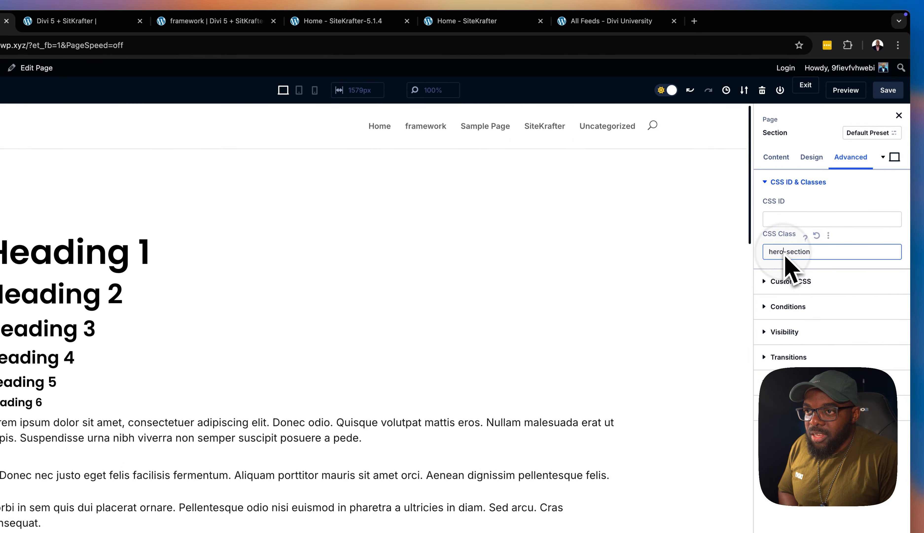
left_click_drag(783, 255, 758, 256)
type("small")
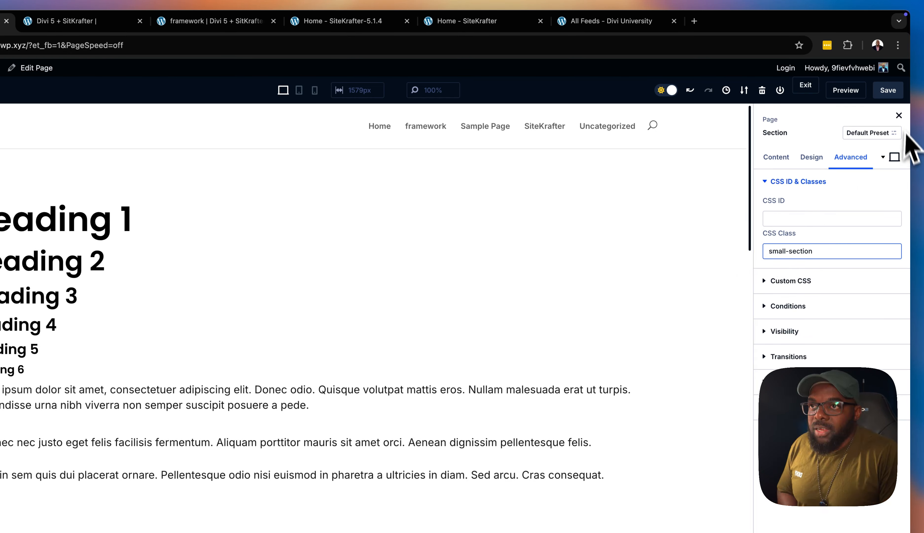
left_click(891, 92)
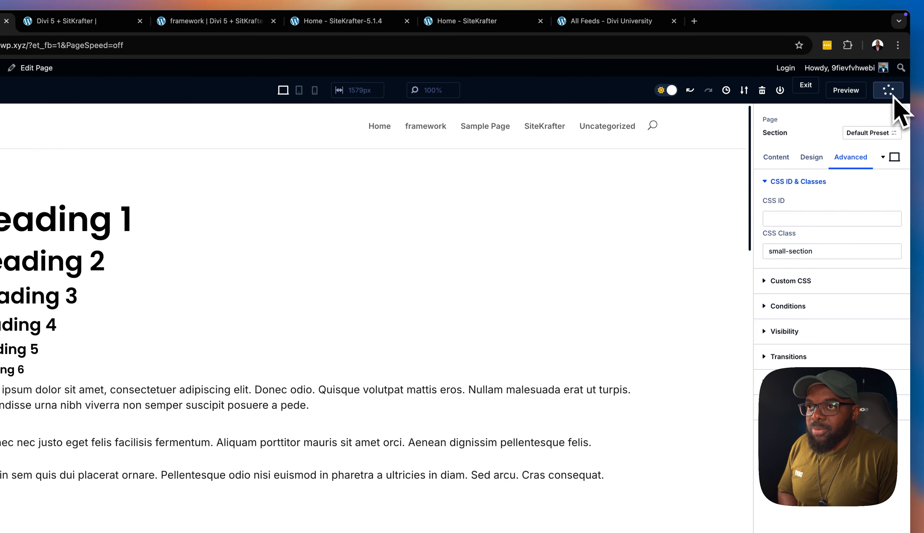
Reorder the sections so the Pellentesque hero comes first, the grey blurb section second and the Heading 1–6 section last, and save the page
scroll(286, 404, "down", 10)
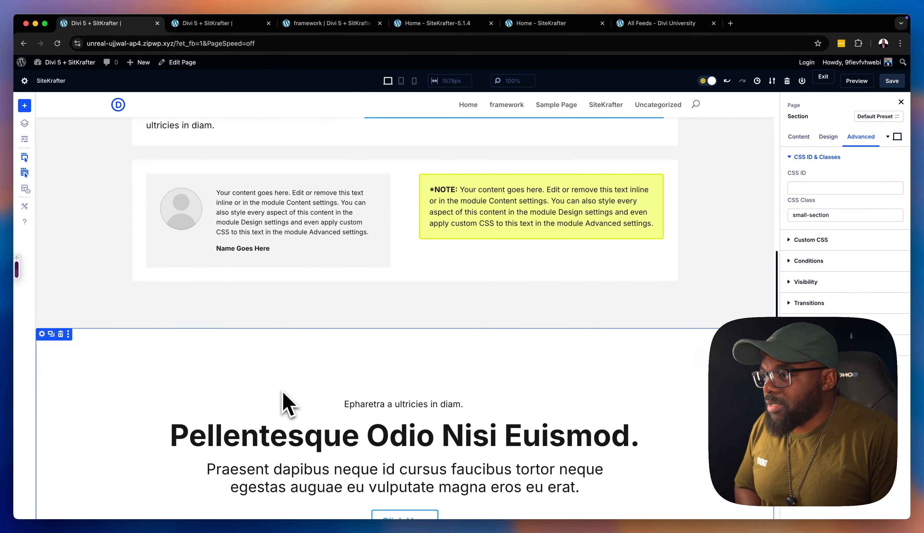
scroll(283, 402, "down", 1)
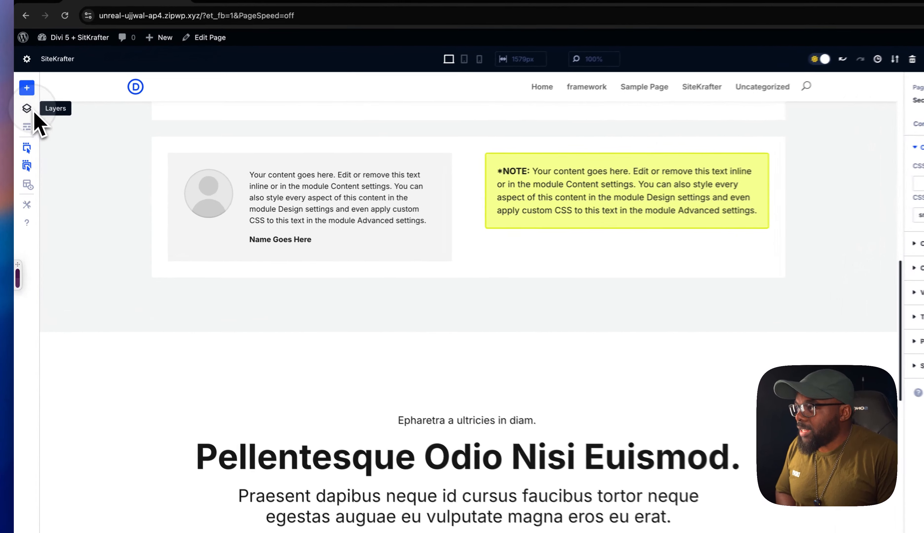
left_click(25, 123)
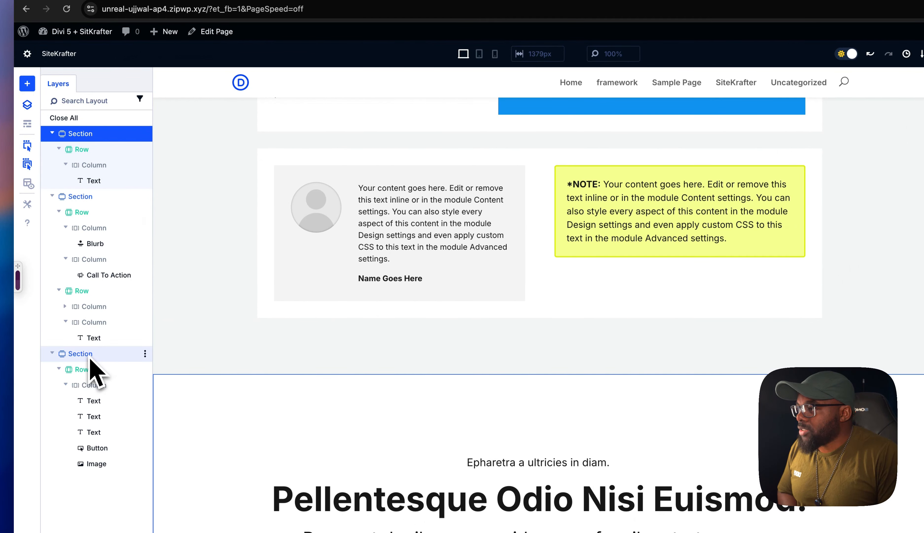
left_click_drag(91, 360, 108, 134)
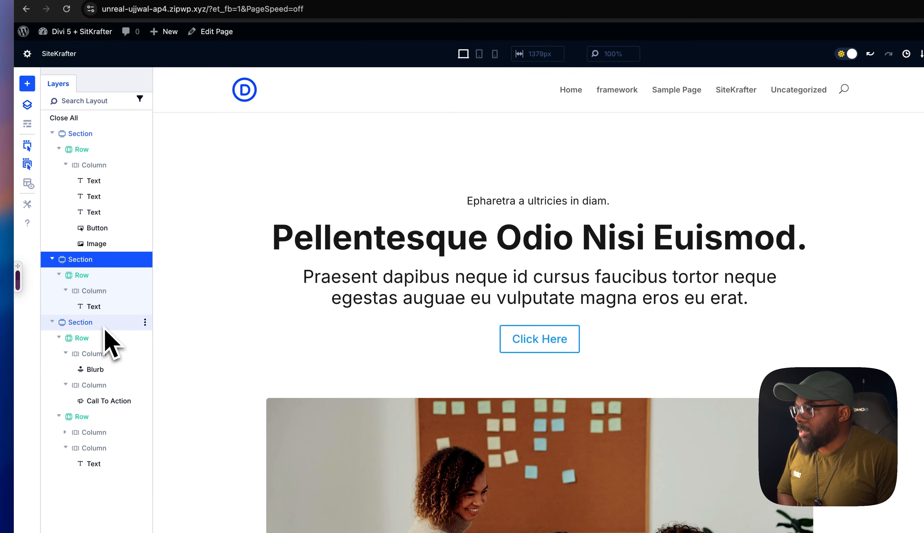
left_click_drag(105, 328, 108, 248)
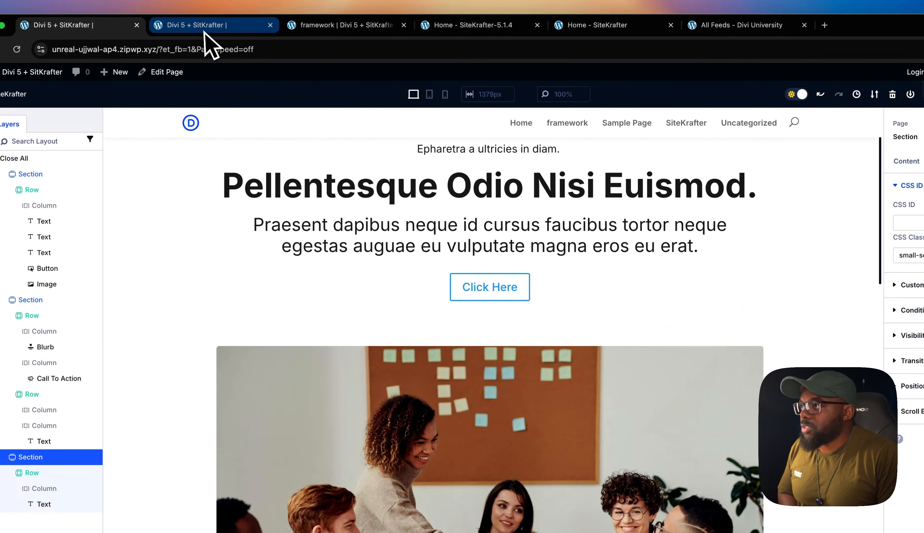
Review the reordered page in the preview tab, comparing the spacing of the hero, grey and heading sections at desktop width
left_click(68, 18)
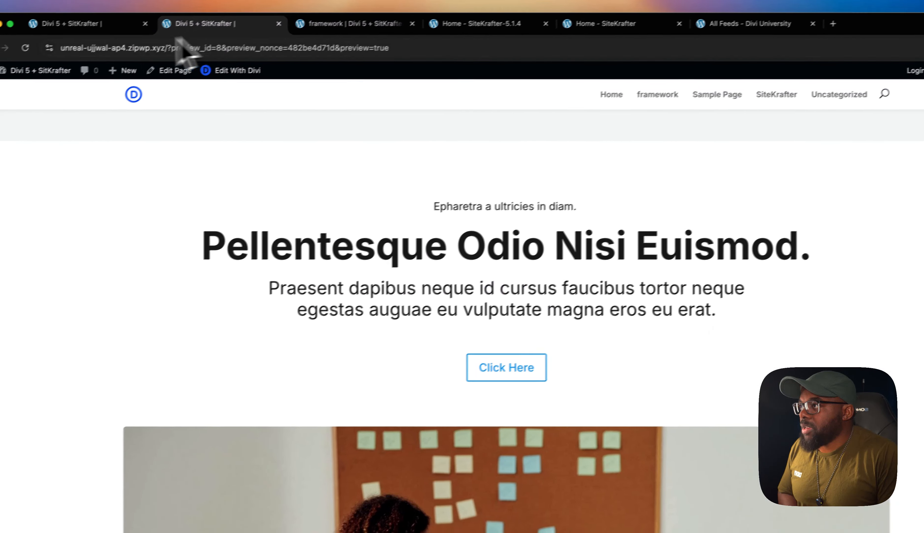
mouse_move(61, 65)
scroll(449, 372, "down", 10)
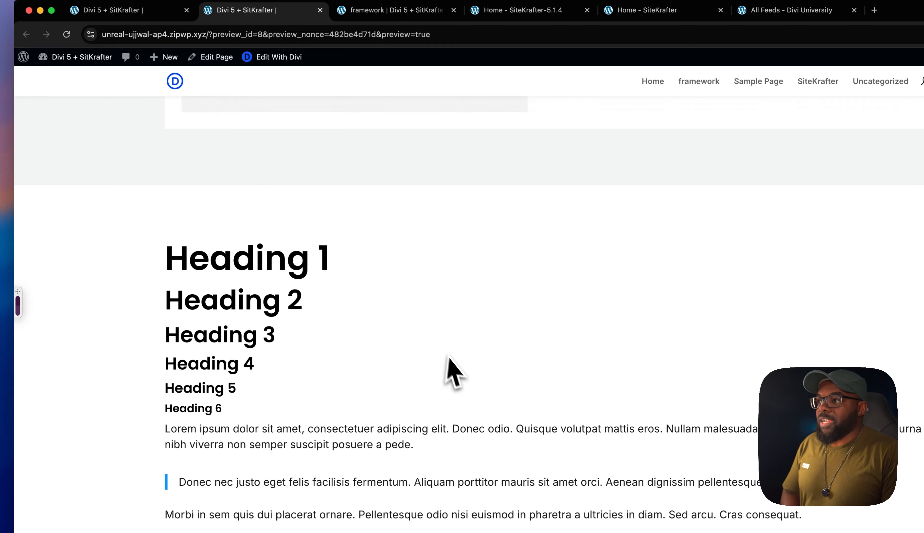
scroll(386, 318, "up", 15)
scroll(761, 241, "down", 1)
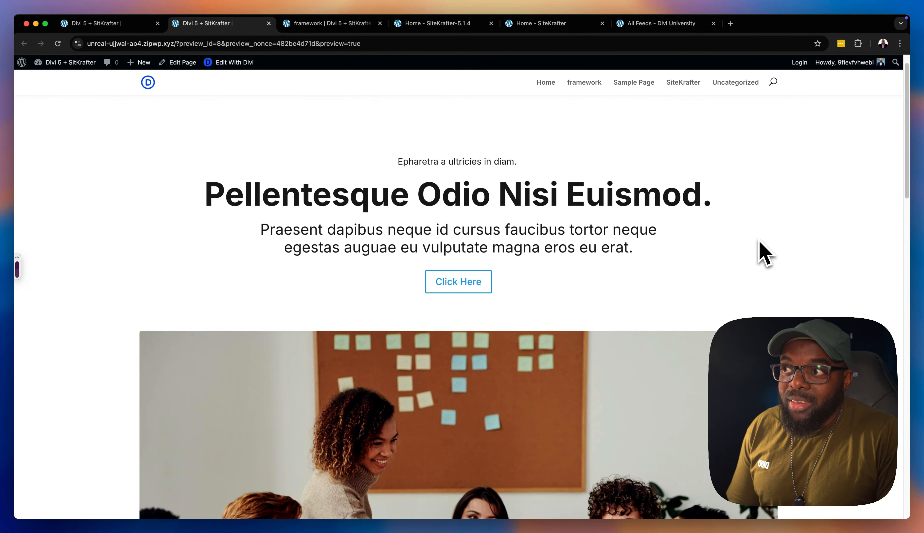
scroll(760, 242, "up", 1)
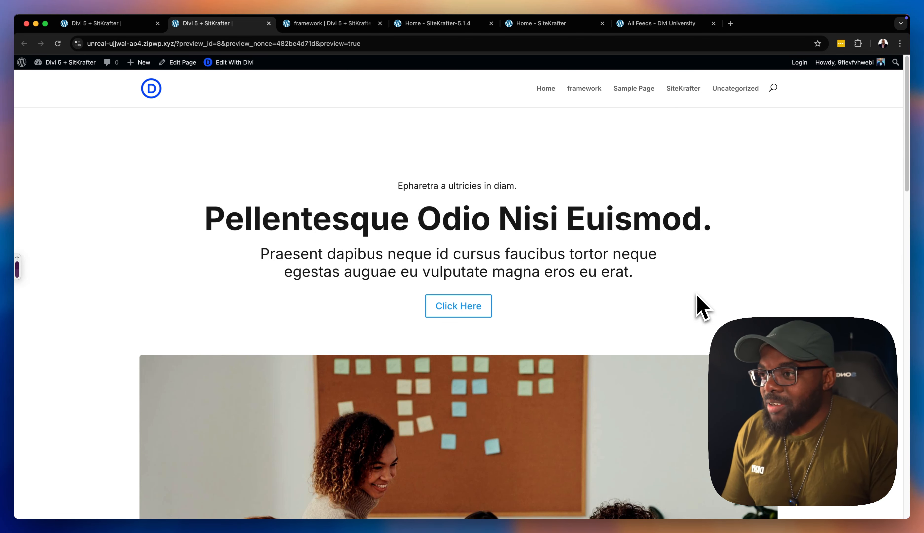
scroll(697, 296, "down", 10)
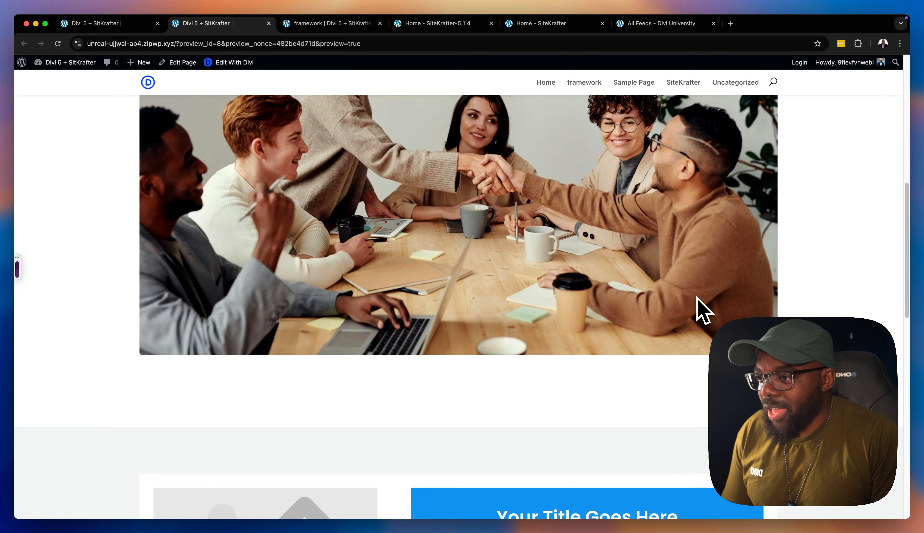
scroll(698, 296, "down", 10)
scroll(697, 299, "up", 20)
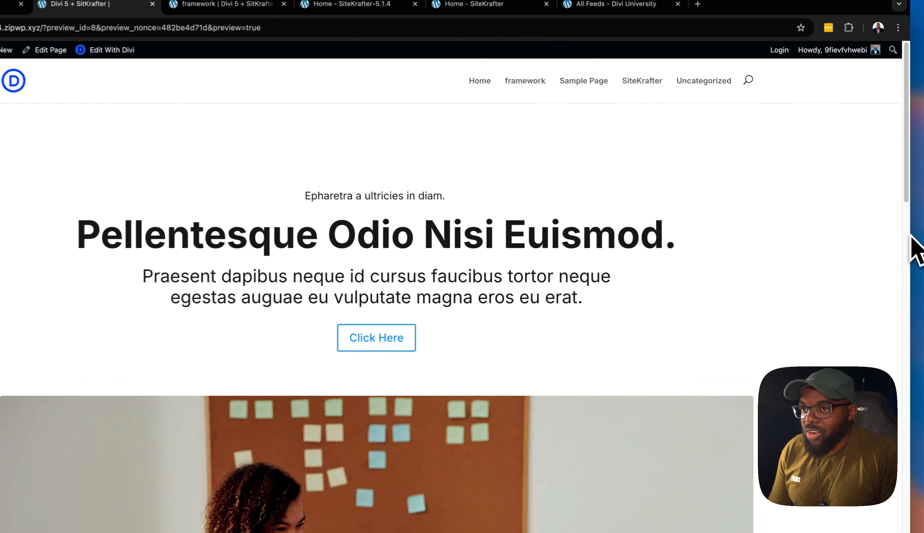
Narrow the browser window to phone width, check the section spacing down the preview page, and restore the full window width
left_click_drag(911, 218, 234, 156)
left_click_drag(367, 172, 196, 200)
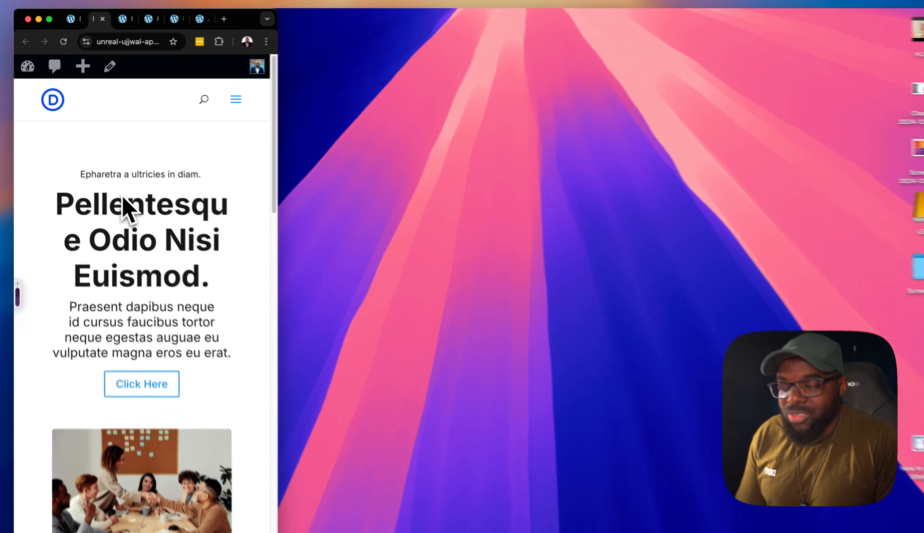
scroll(176, 294, "down", 3)
scroll(179, 316, "down", 10)
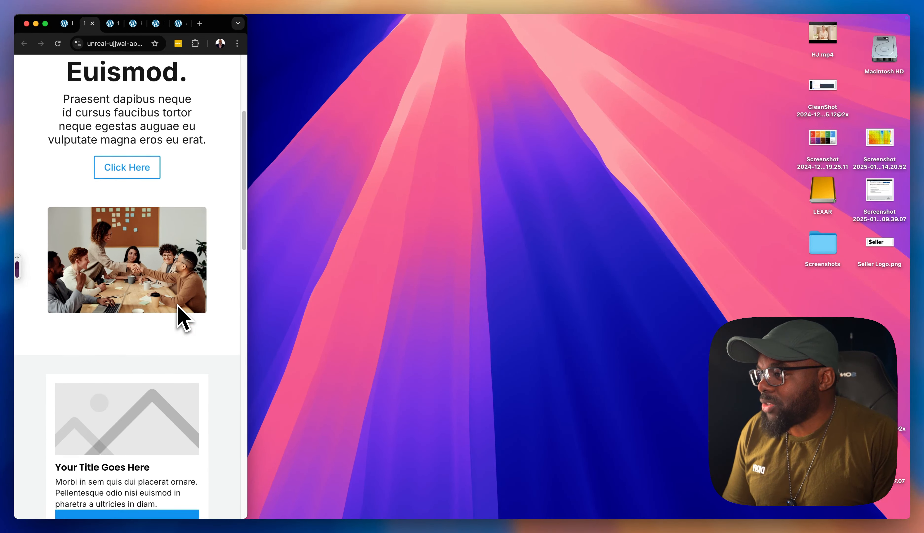
scroll(183, 316, "down", 6)
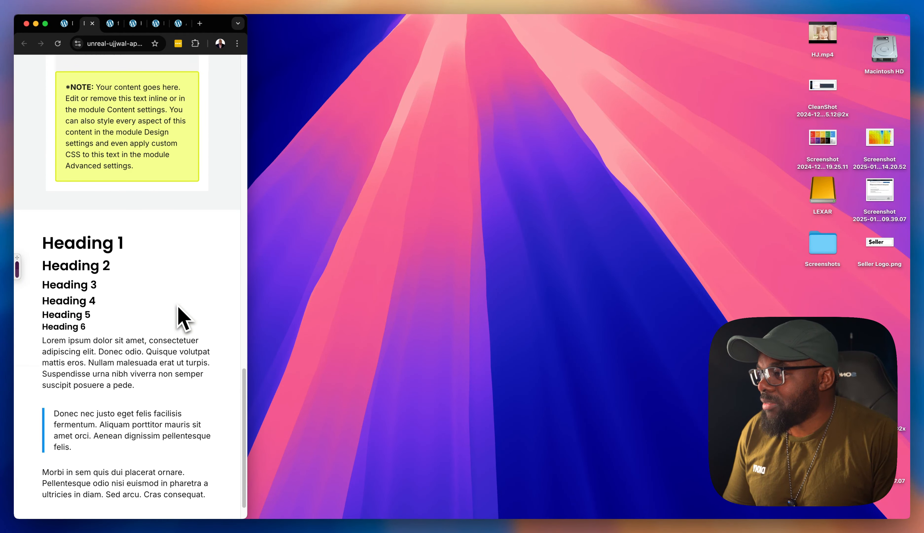
left_click_drag(249, 282, 911, 292)
scroll(602, 296, "up", 20)
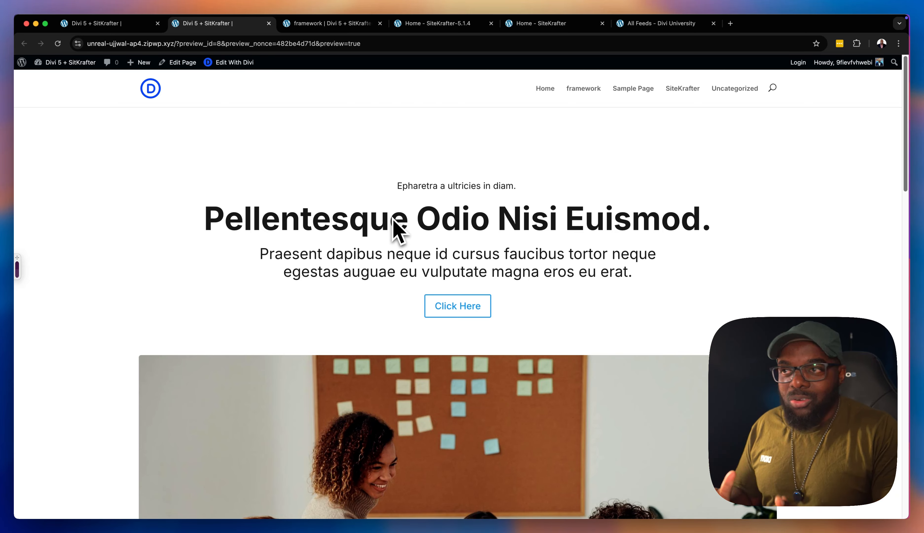
Back in the Divi builder, add a single-column row below the team photo with a Blurb module and duplicate the blurb twice
left_click(105, 24)
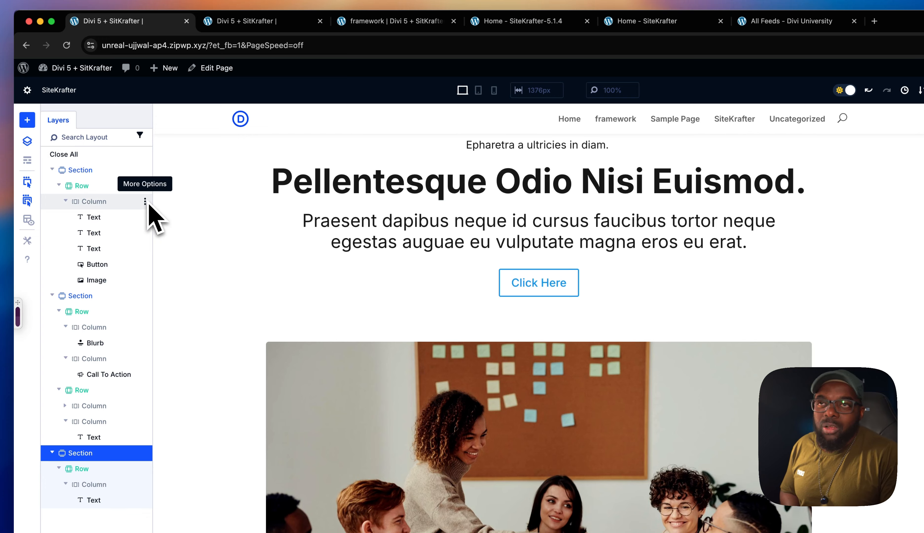
left_click(27, 143)
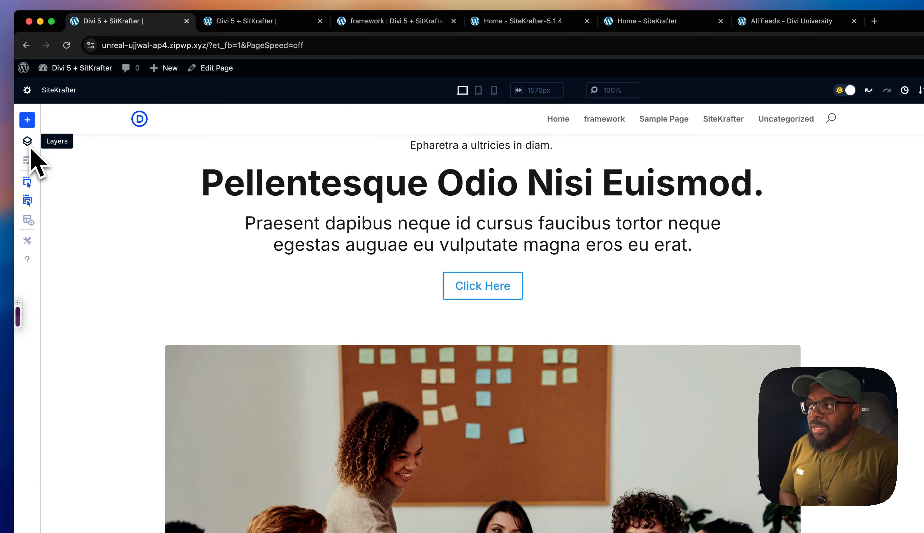
scroll(373, 310, "down", 6)
scroll(378, 296, "down", 3)
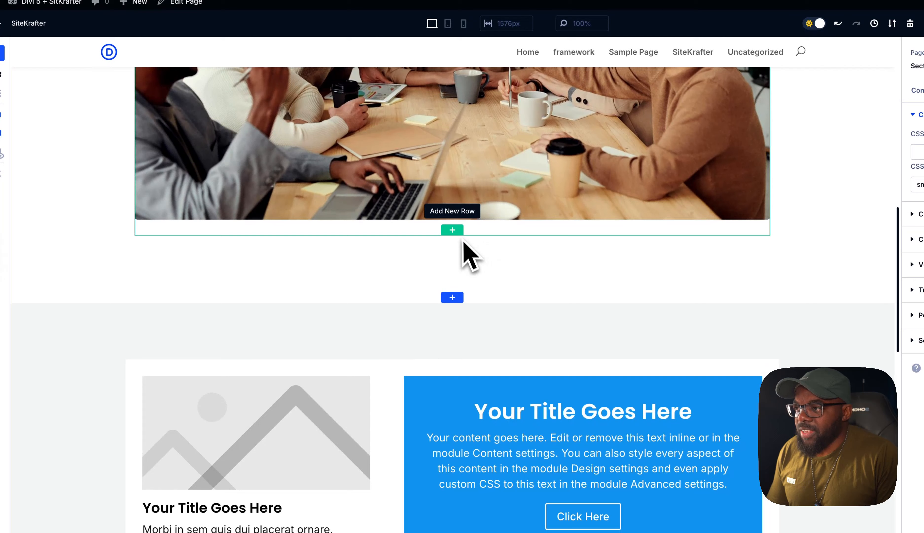
left_click(486, 297)
left_click(403, 312)
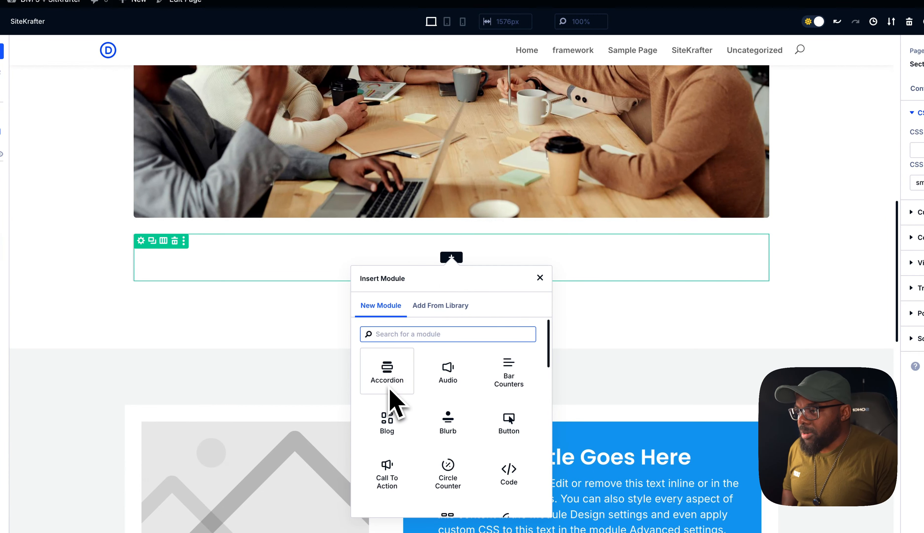
left_click(449, 426)
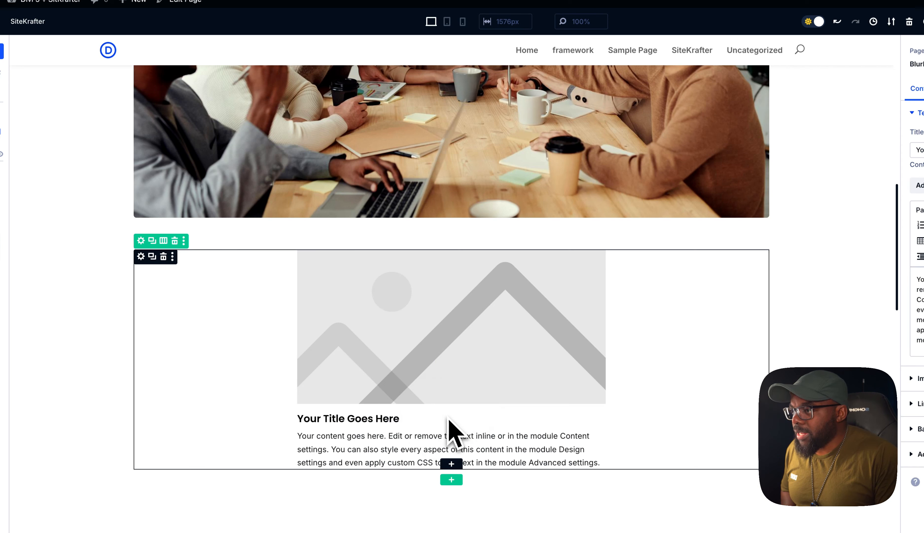
left_click(151, 257)
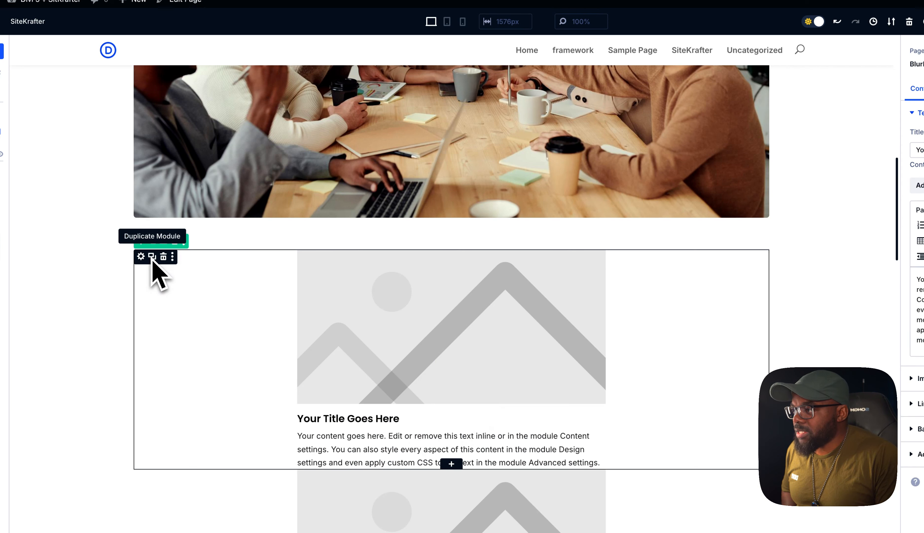
Give the column containing the three blurbs the CSS class flexbox
left_click(141, 241)
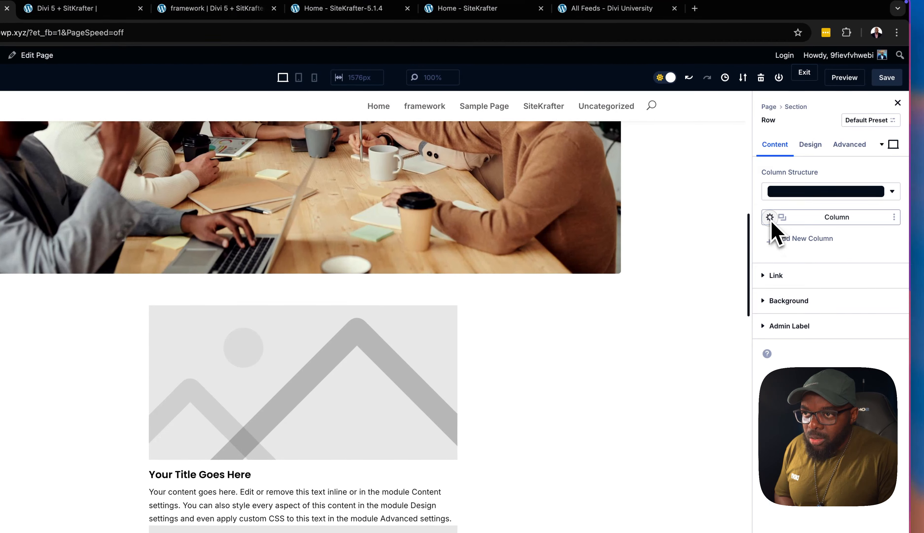
left_click(774, 228)
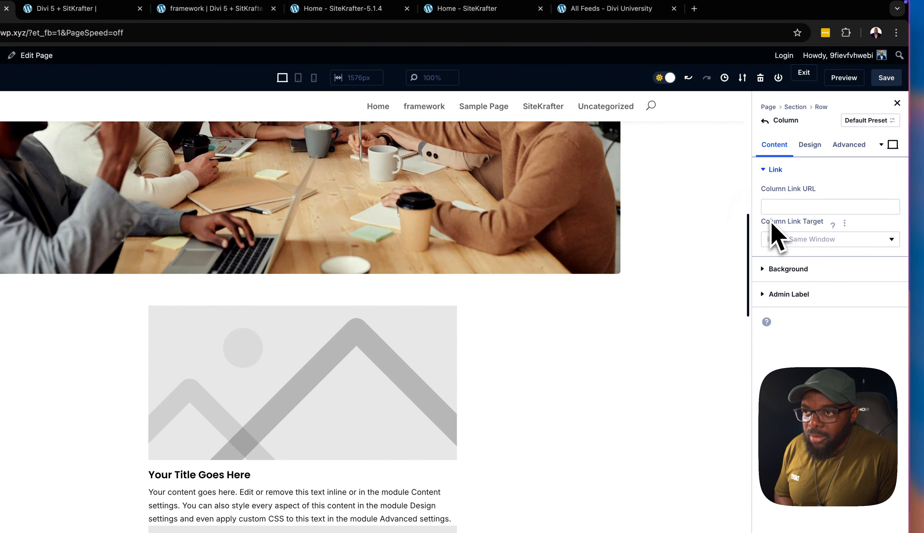
left_click(858, 147)
left_click(822, 171)
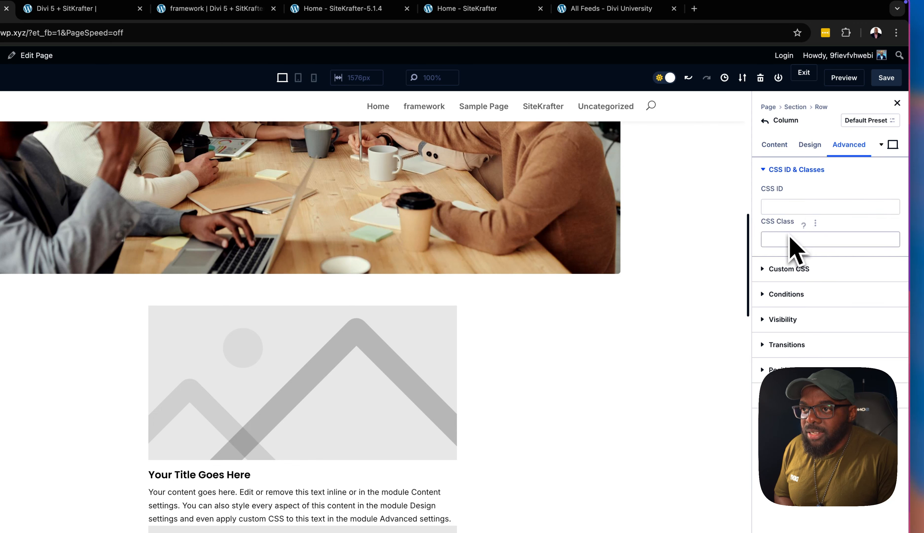
left_click(791, 242)
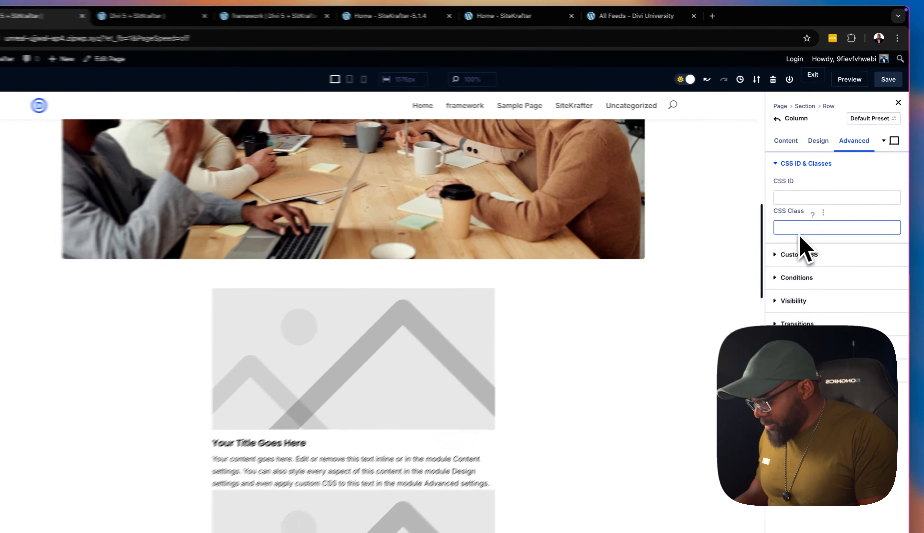
type("flexbox")
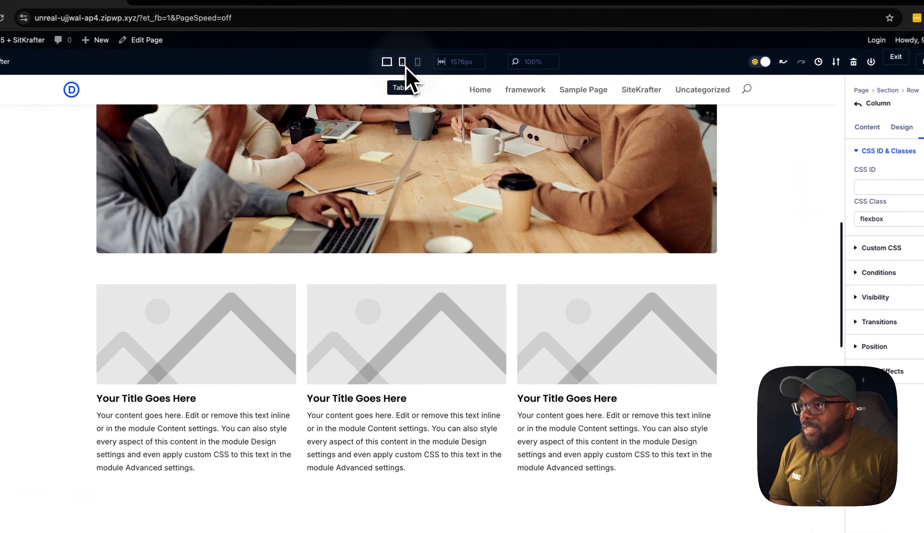
Check the layout and spacing of the three blurbs below the team photo in tablet view
left_click(403, 63)
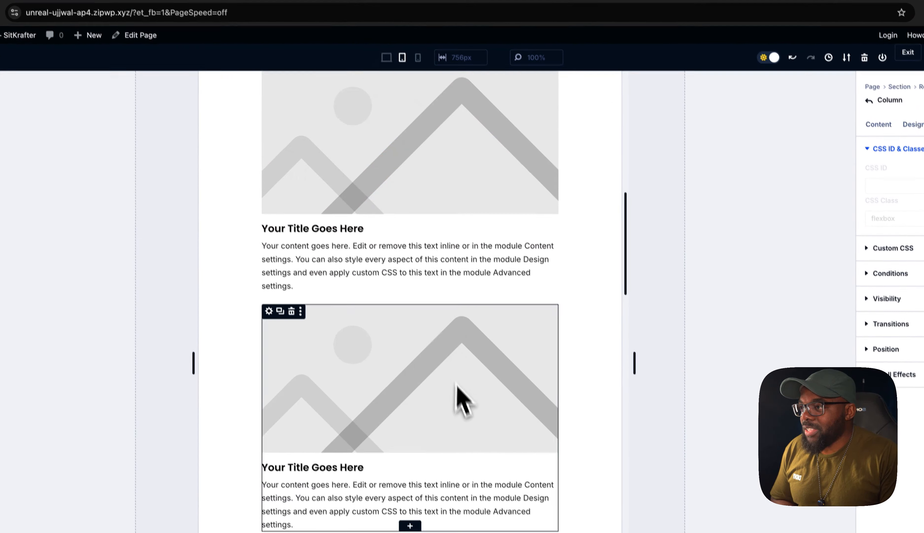
scroll(477, 403, "up", 4)
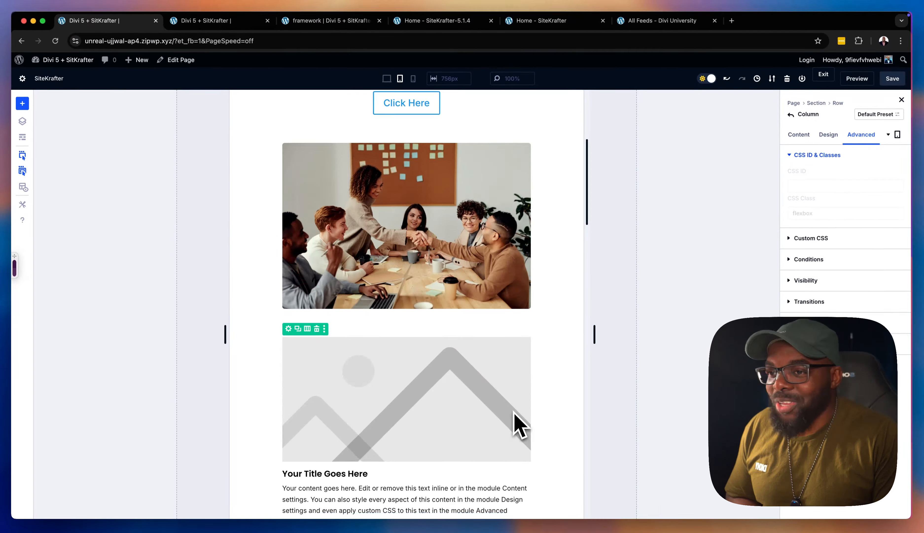
scroll(517, 396, "down", 6)
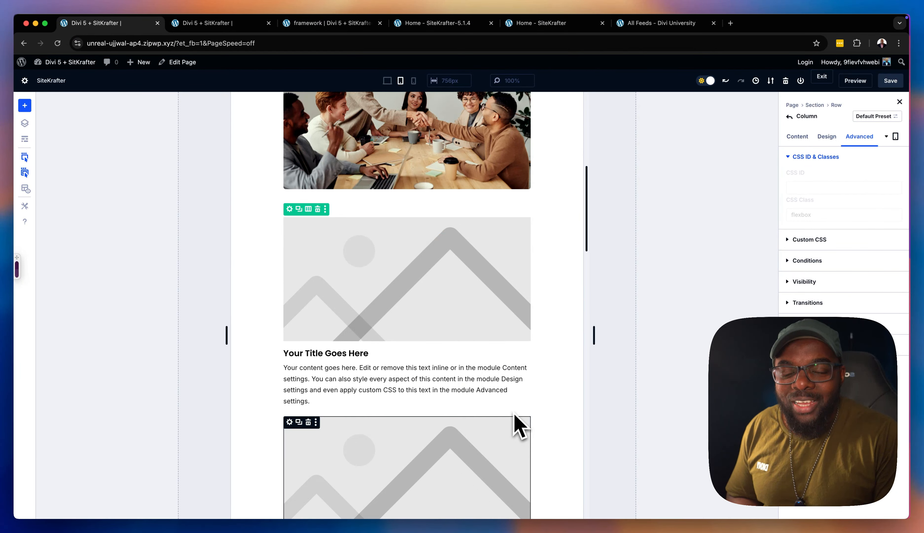
scroll(515, 415, "down", 2)
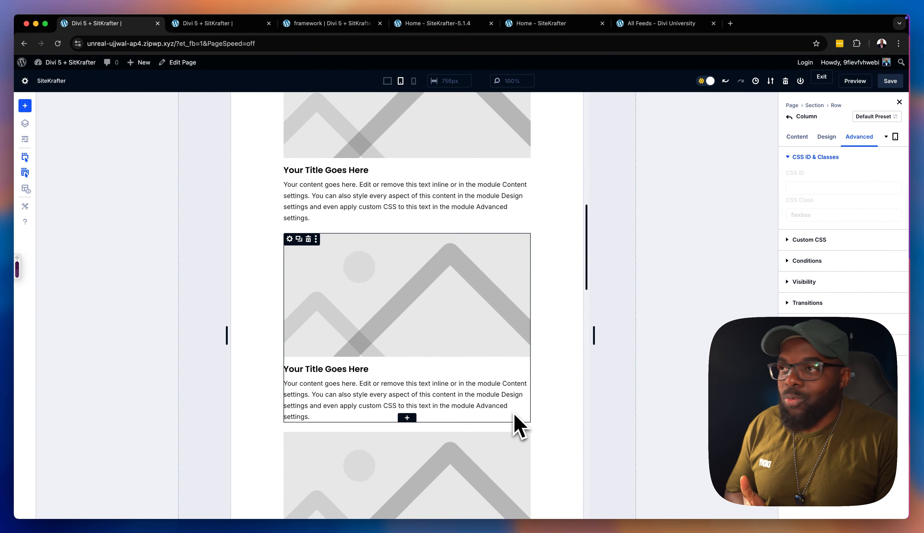
scroll(514, 414, "up", 10)
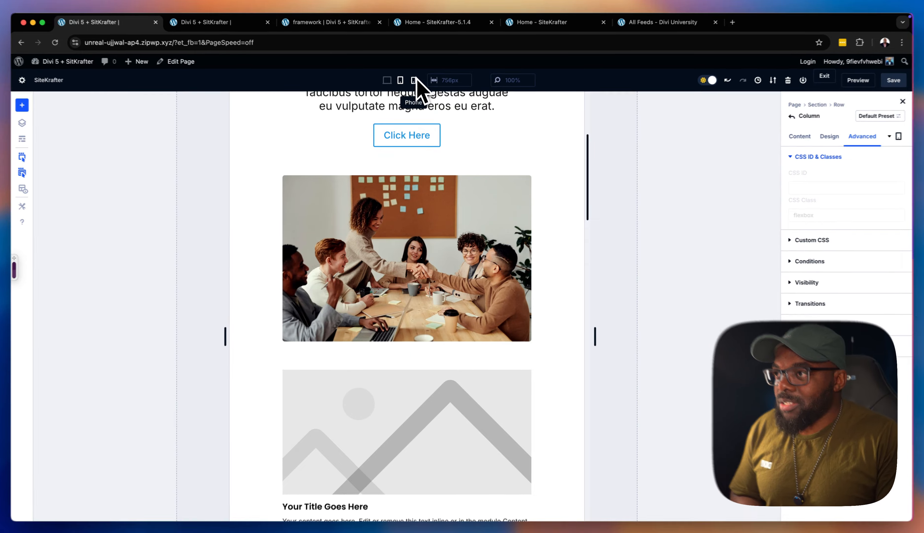
Check the blurb row in phone view, return to desktop view and examine its layout within the hero section
left_click(414, 81)
scroll(522, 501, "down", 6)
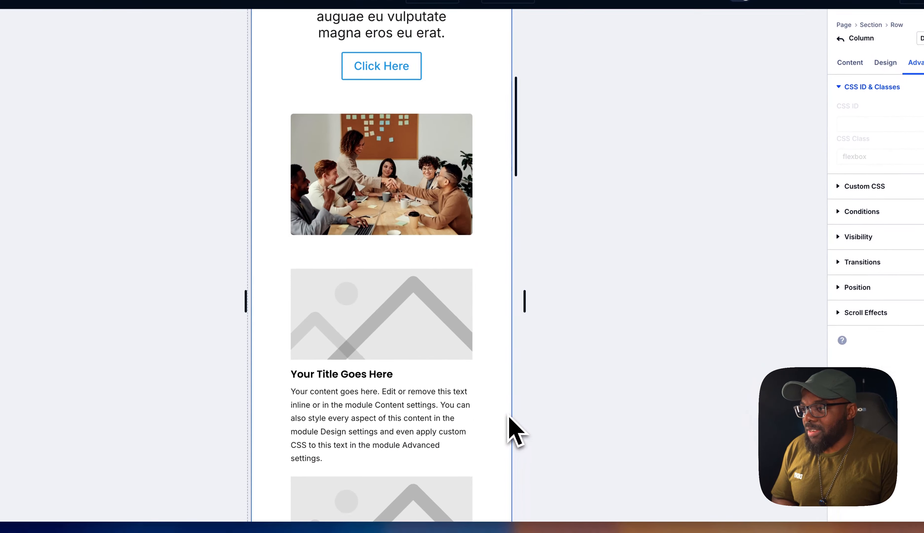
scroll(522, 501, "up", 1)
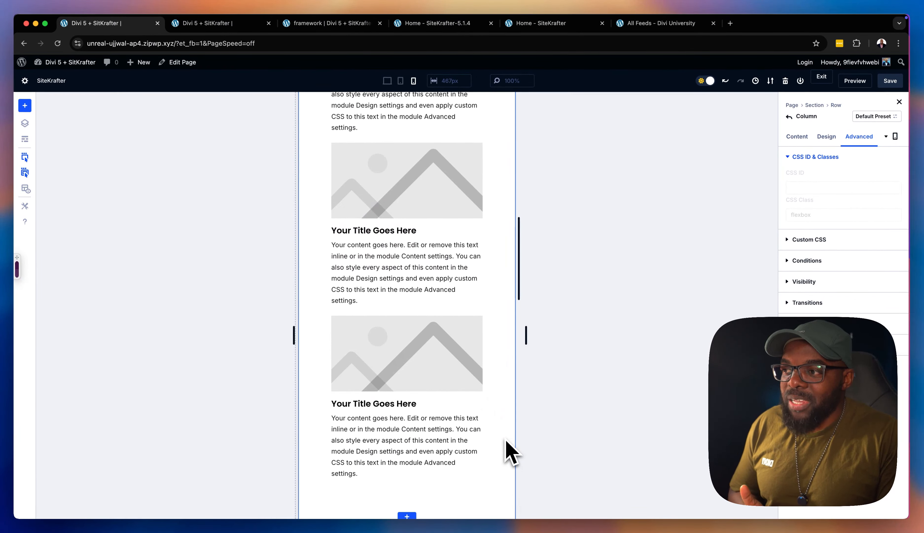
scroll(510, 452, "up", 10)
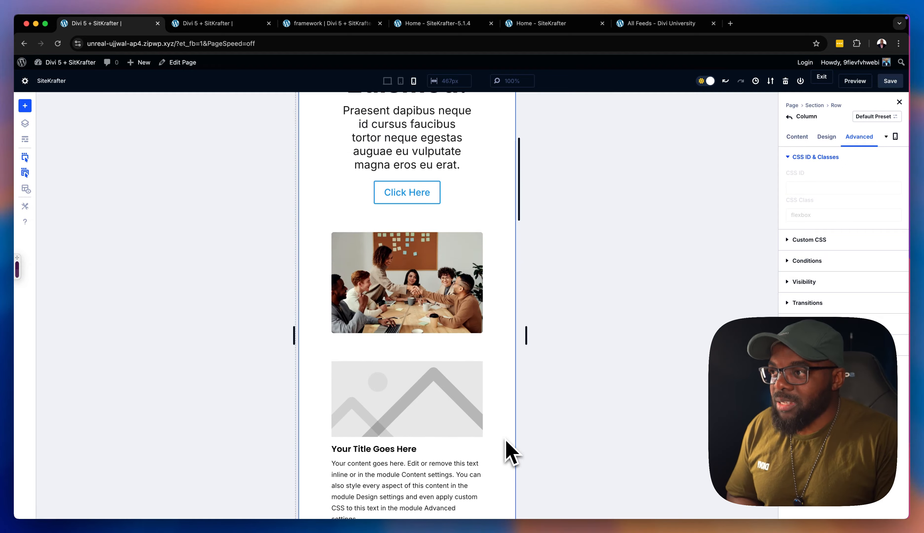
left_click(388, 81)
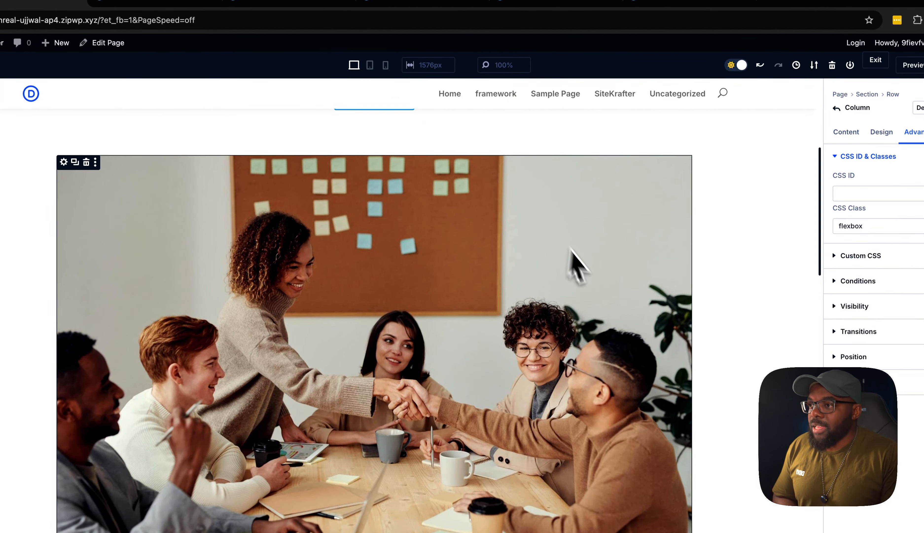
scroll(645, 396, "down", 10)
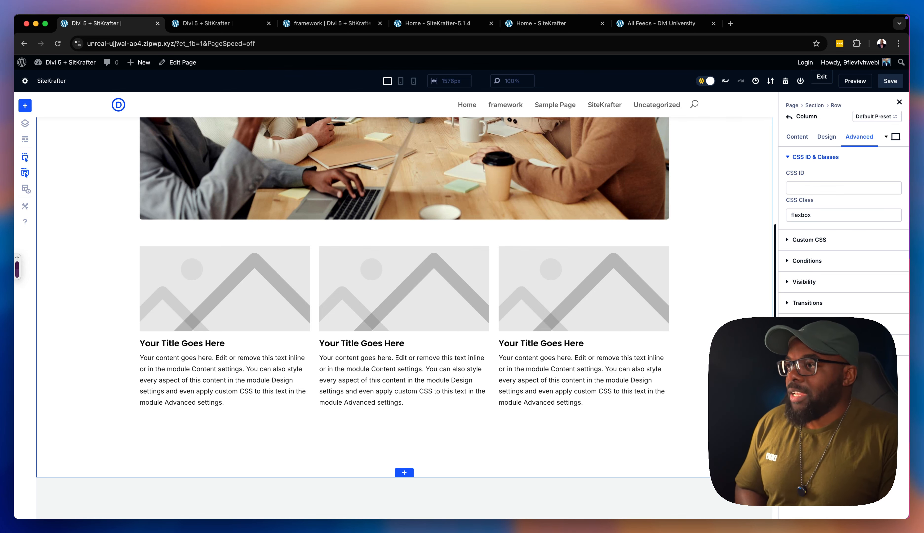
scroll(656, 330, "up", 10)
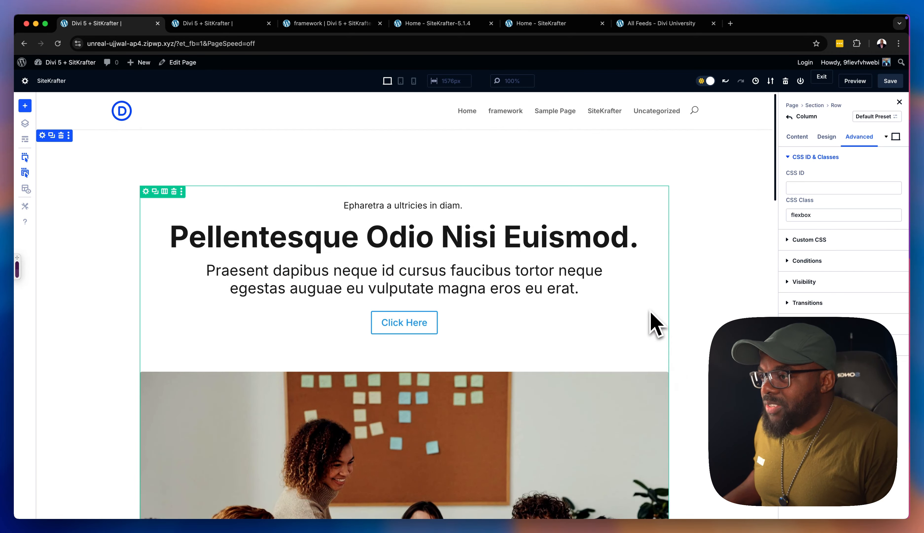
Add a single-column row with a Text module below the testimonial and yellow note in the grey section
scroll(539, 308, "down", 10)
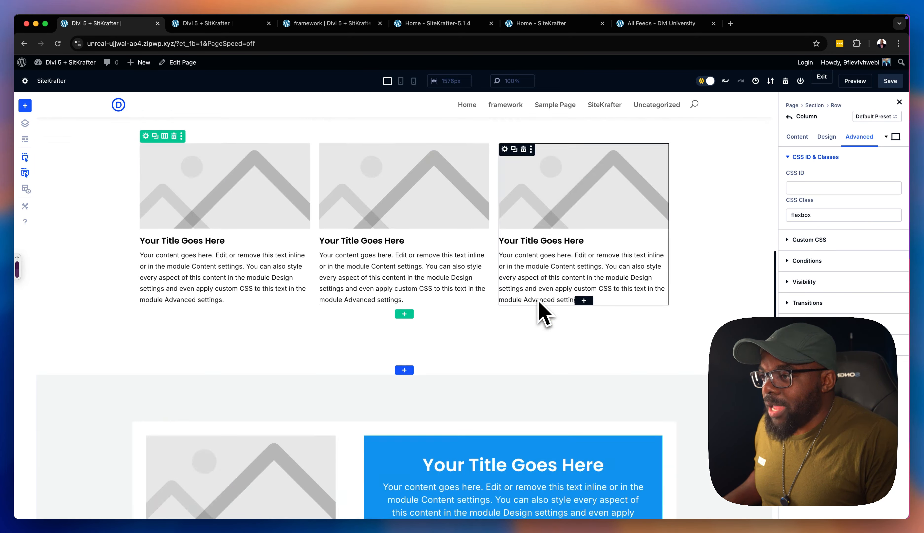
scroll(539, 308, "down", 5)
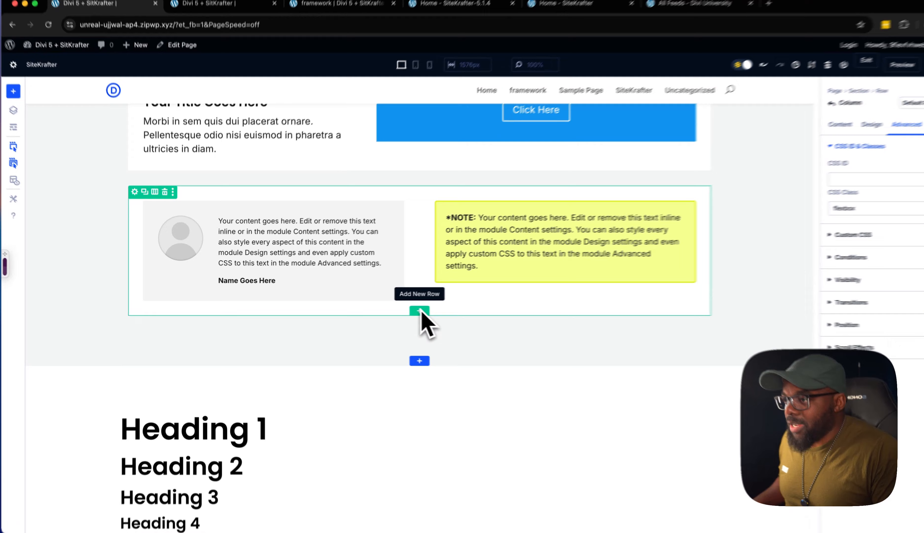
left_click(420, 311)
left_click(390, 380)
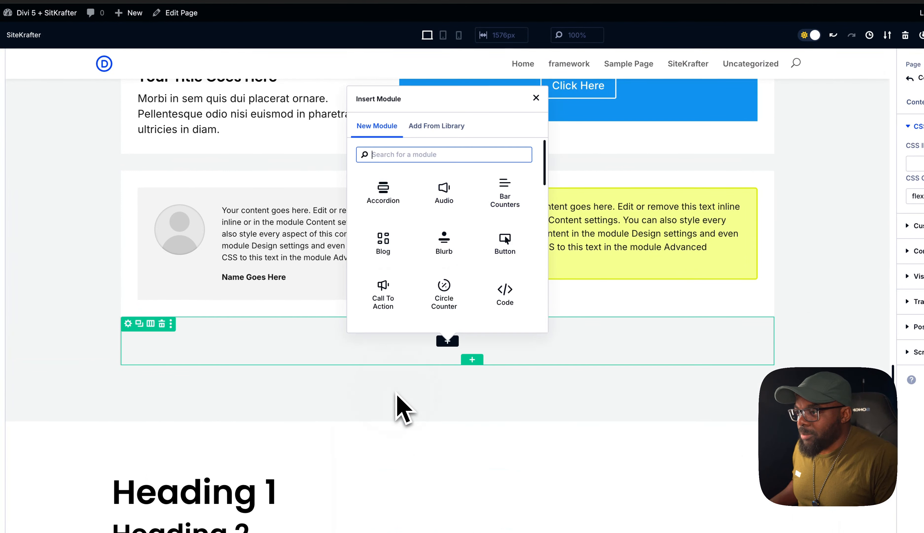
type("text")
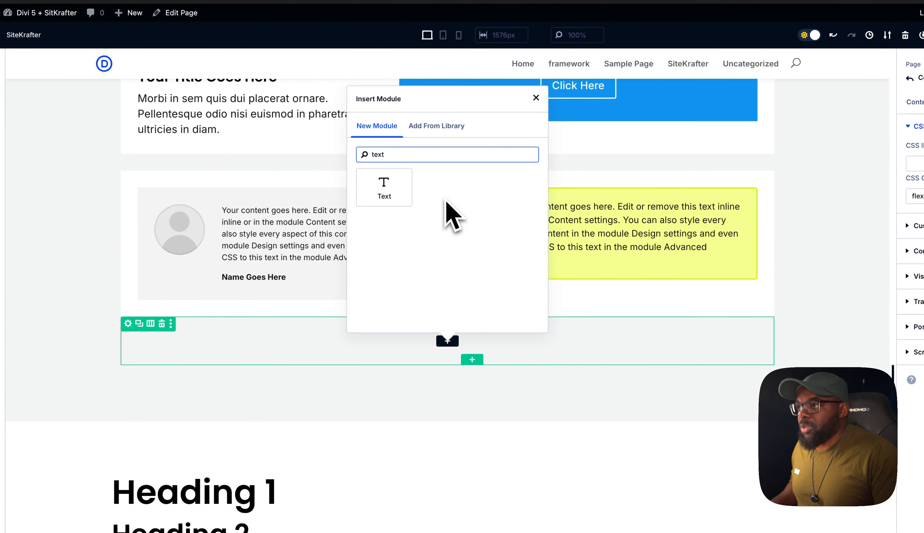
left_click(372, 198)
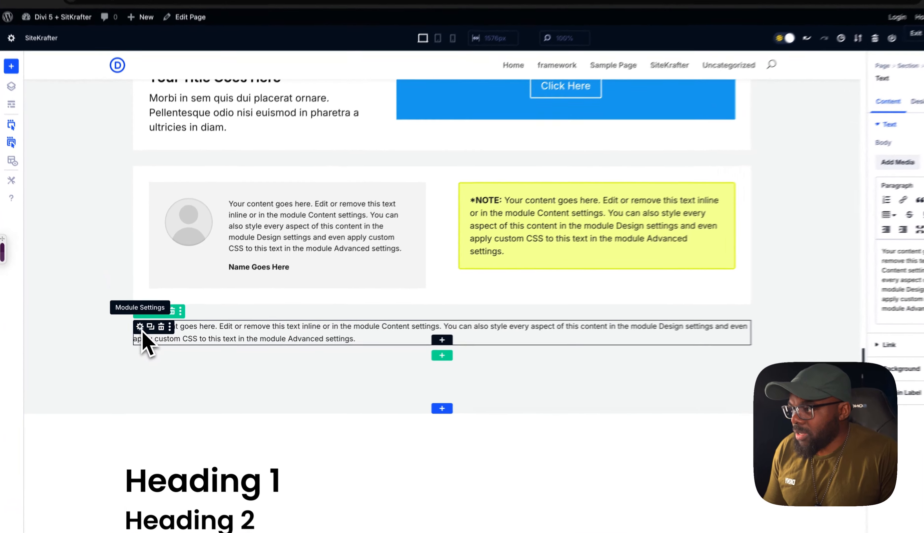
Give the new Text module below the testimonial the CSS class sk
left_click(139, 336)
left_click(849, 148)
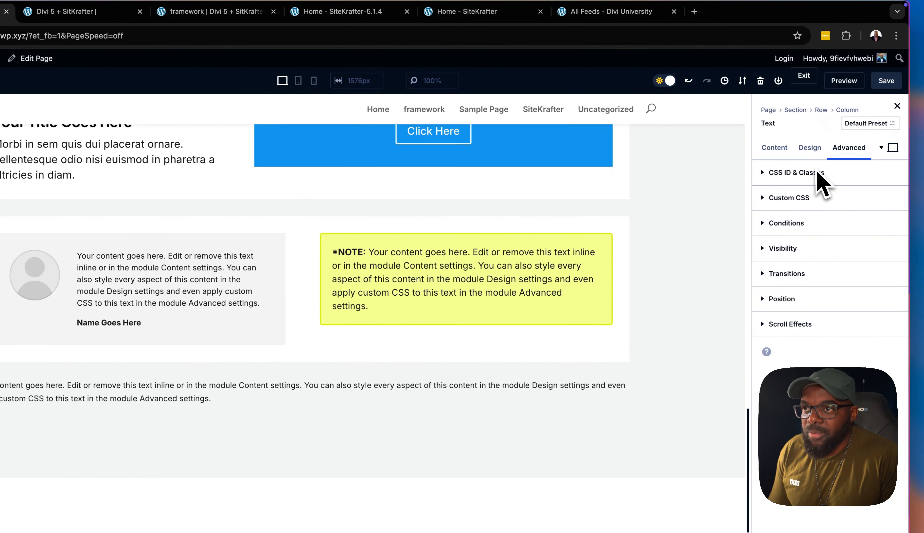
left_click(807, 172)
left_click(785, 243)
type("sk")
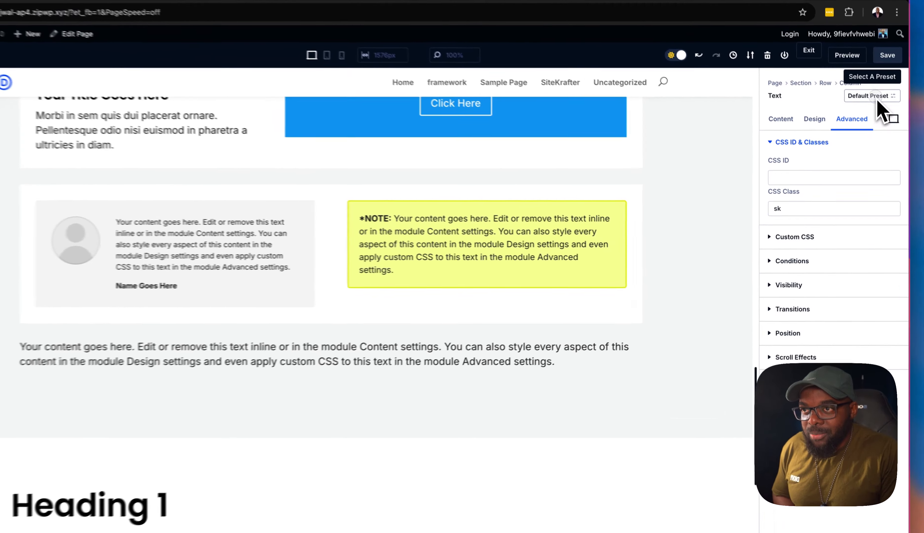
Create a preset from the Text module's current styles, name it main-text, assign it as default and save it
left_click(876, 98)
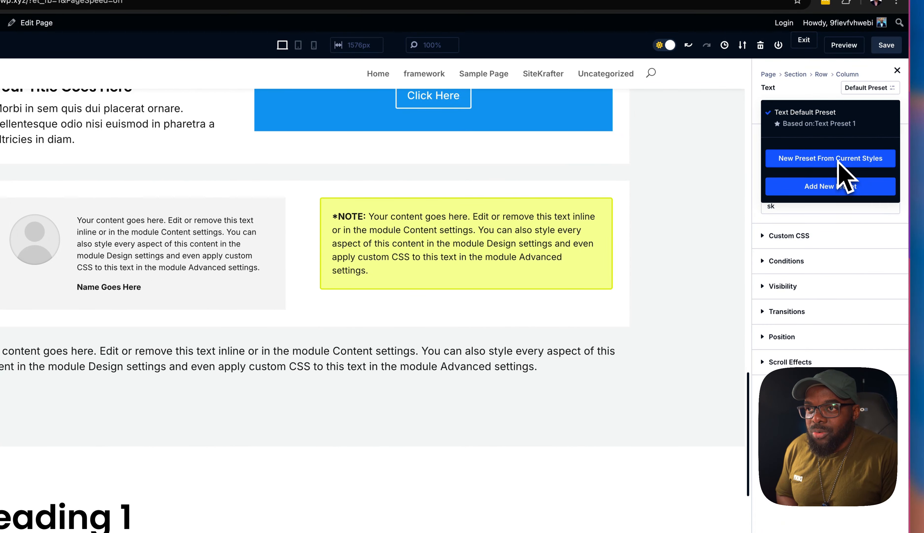
left_click(838, 159)
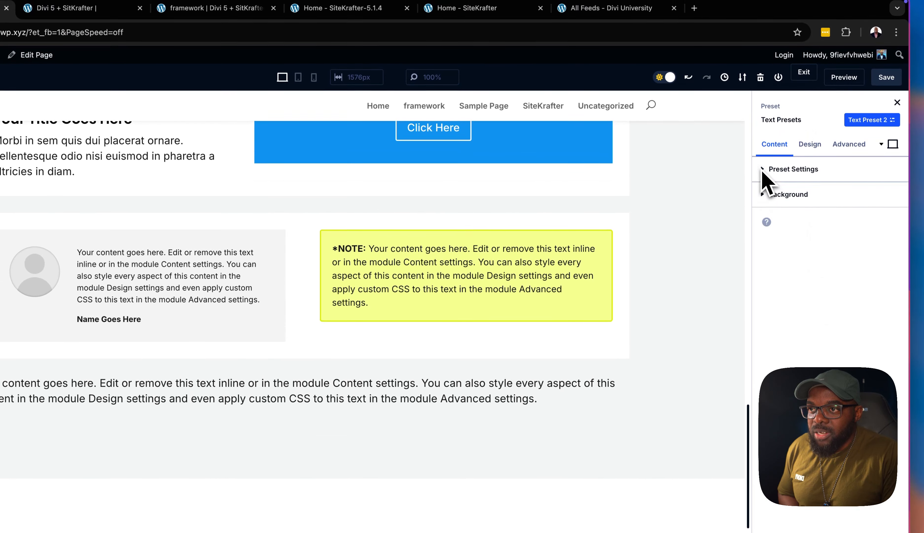
left_click(763, 96)
left_click(816, 133)
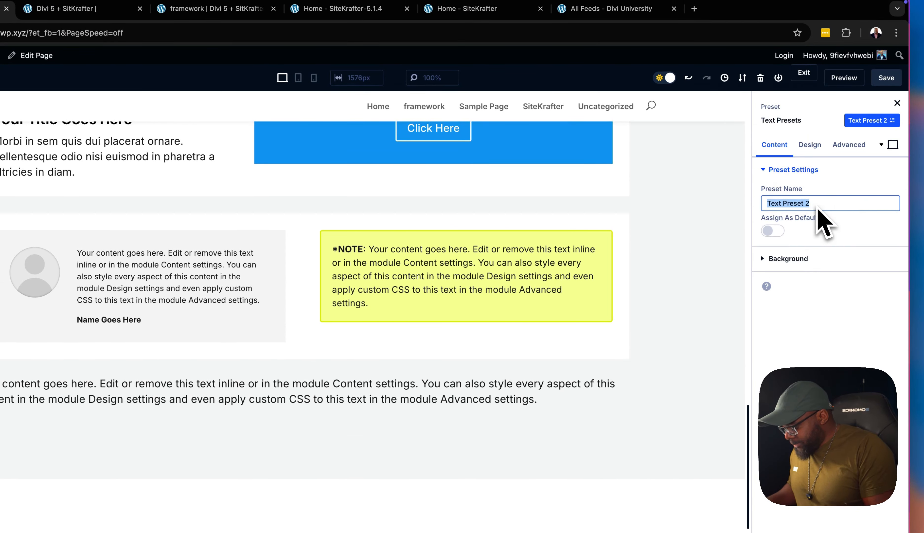
type("main-text")
left_click(773, 230)
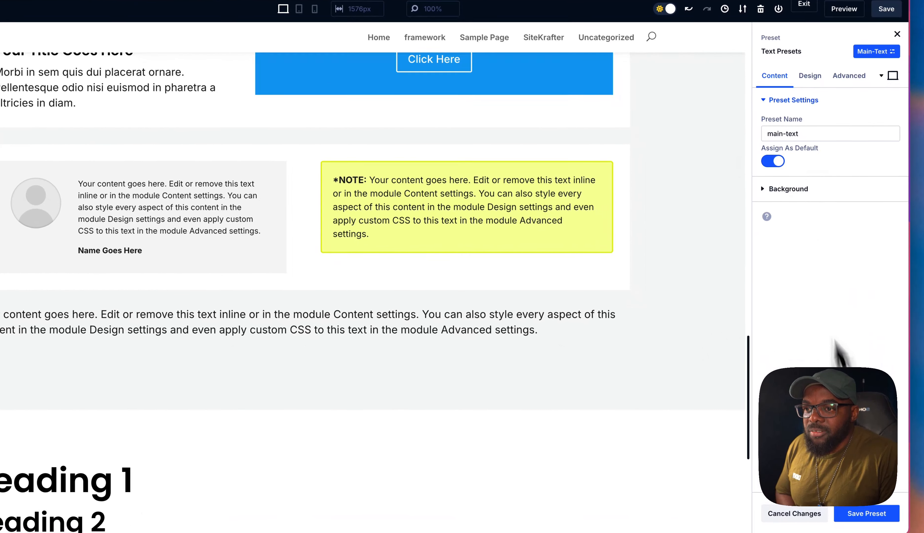
left_click(871, 516)
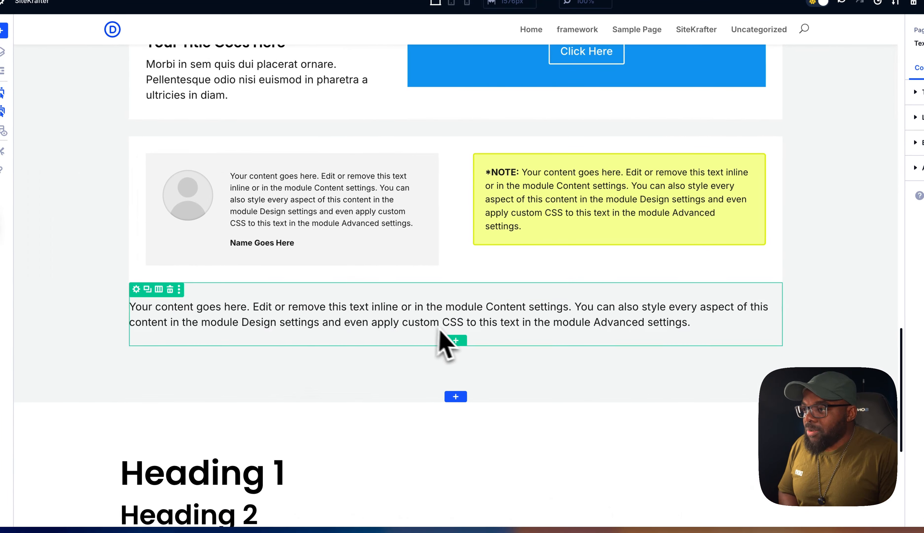
Add a second Text module below the first and format "Your content goes here." as a separate Heading 3 line
left_click(456, 325)
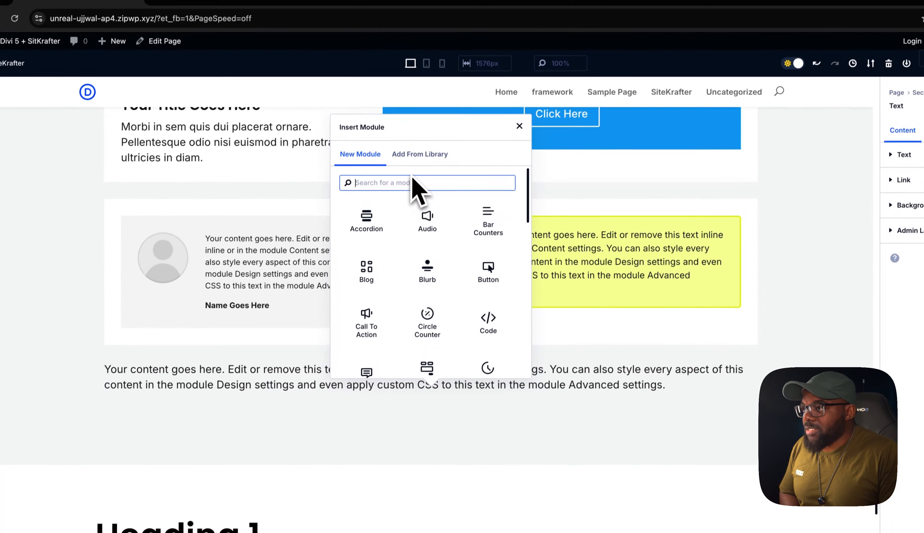
type("text")
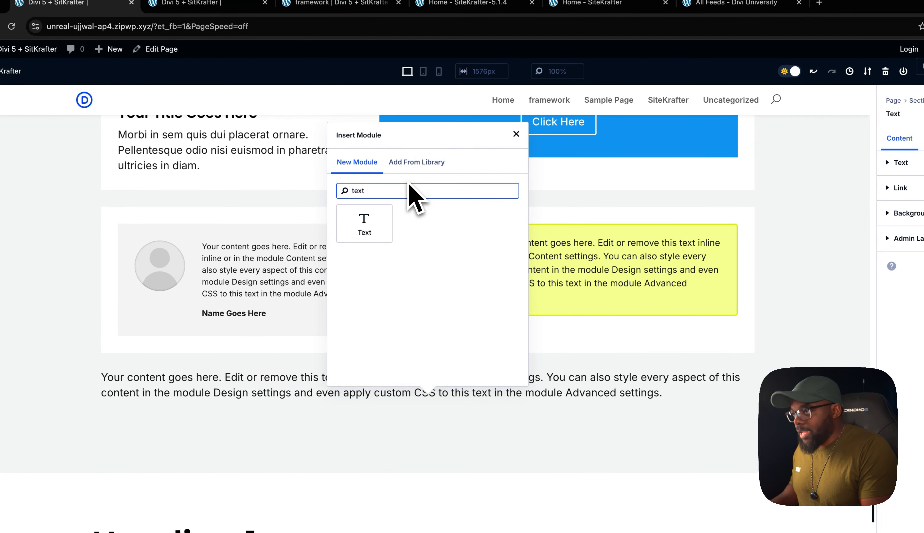
left_click(381, 219)
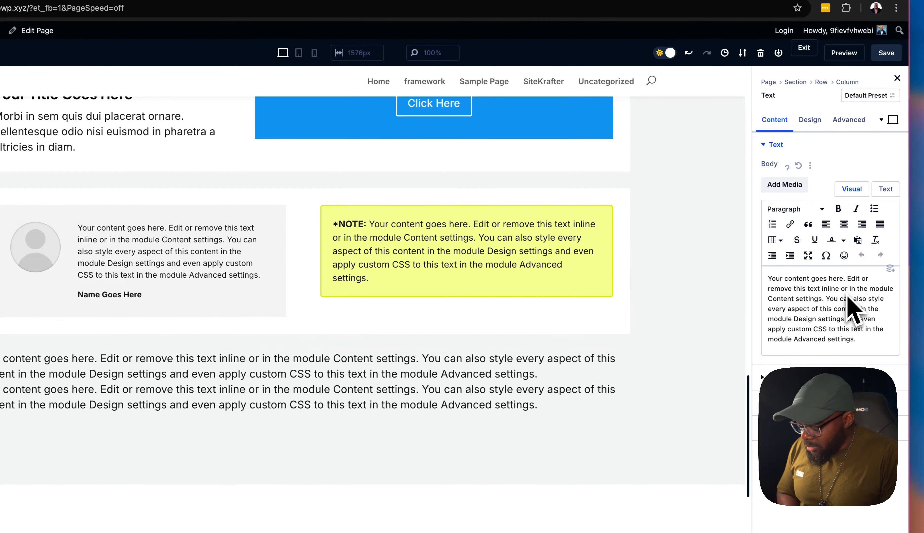
key("Return")
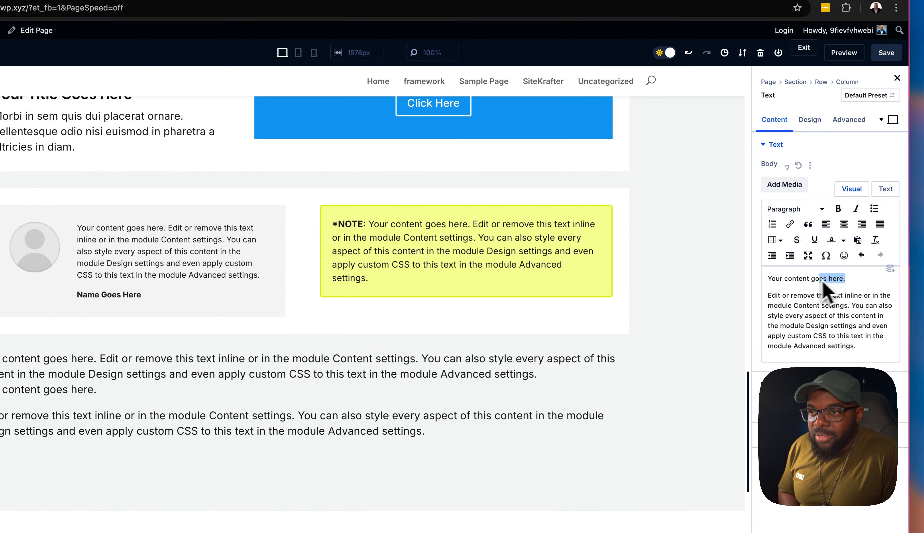
left_click(799, 209)
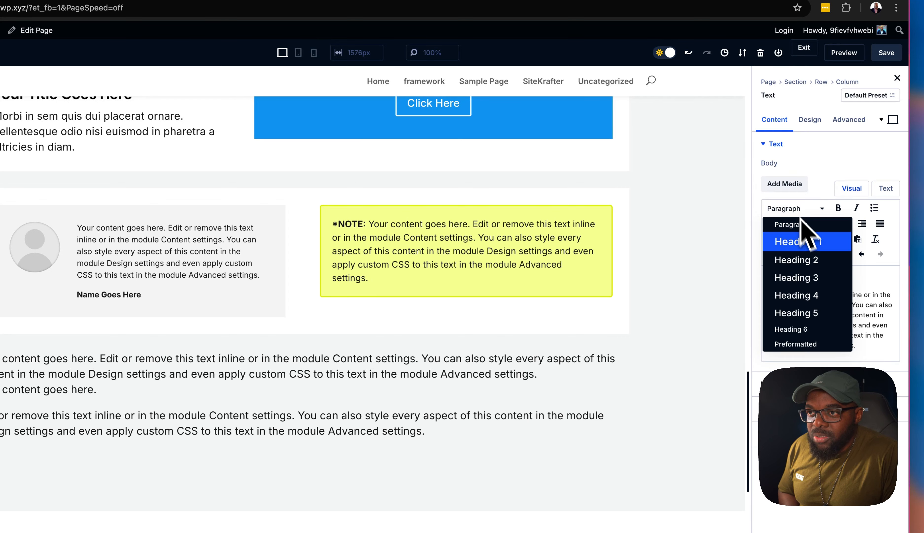
left_click(820, 286)
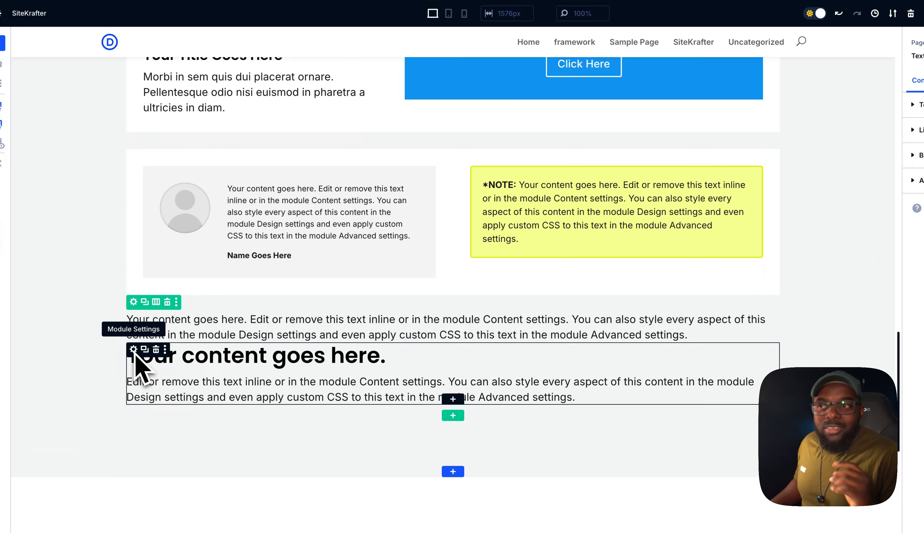
Give the second Text module, the one with the heading, the CSS class sk-content
left_click(132, 350)
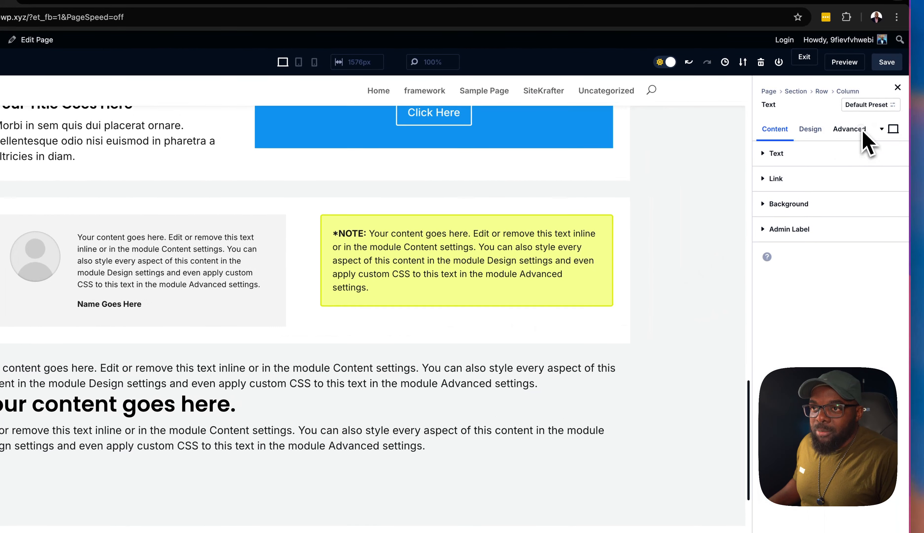
left_click(862, 130)
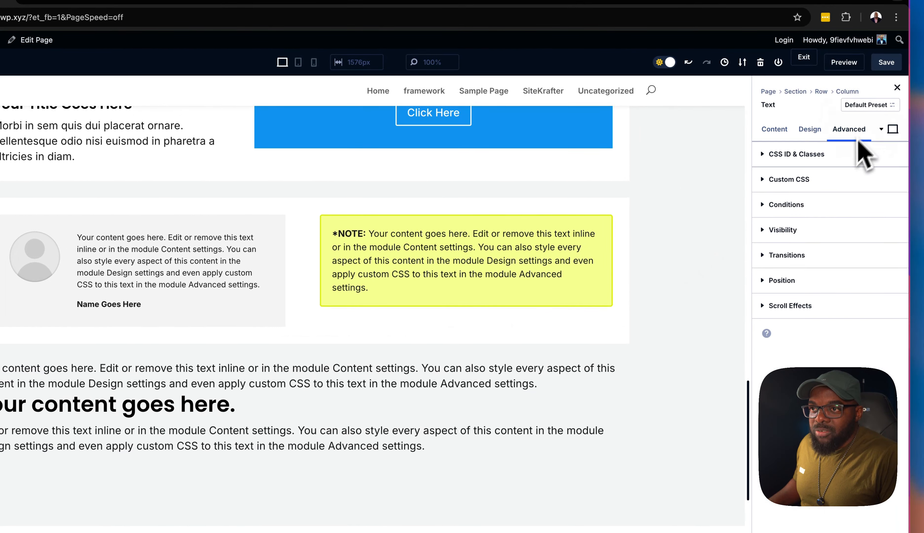
left_click(829, 156)
left_click(789, 227)
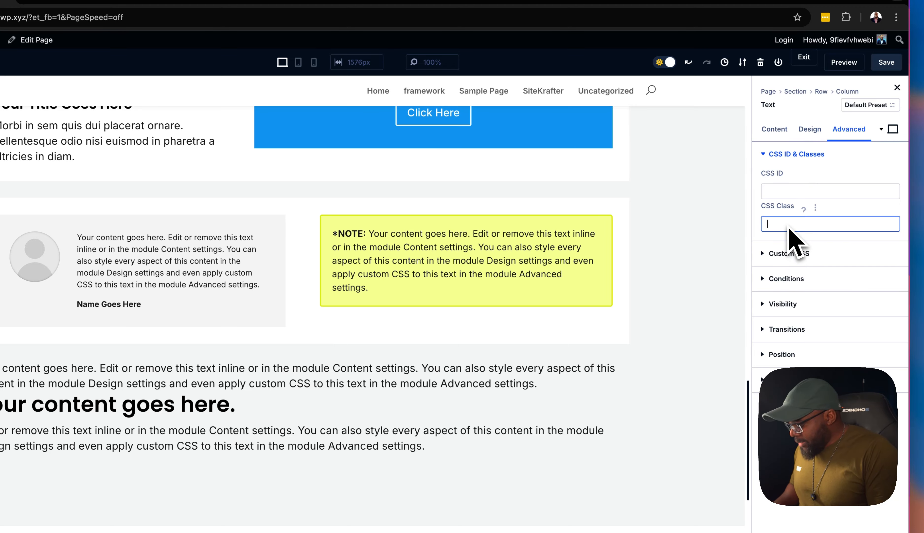
type("sk-con")
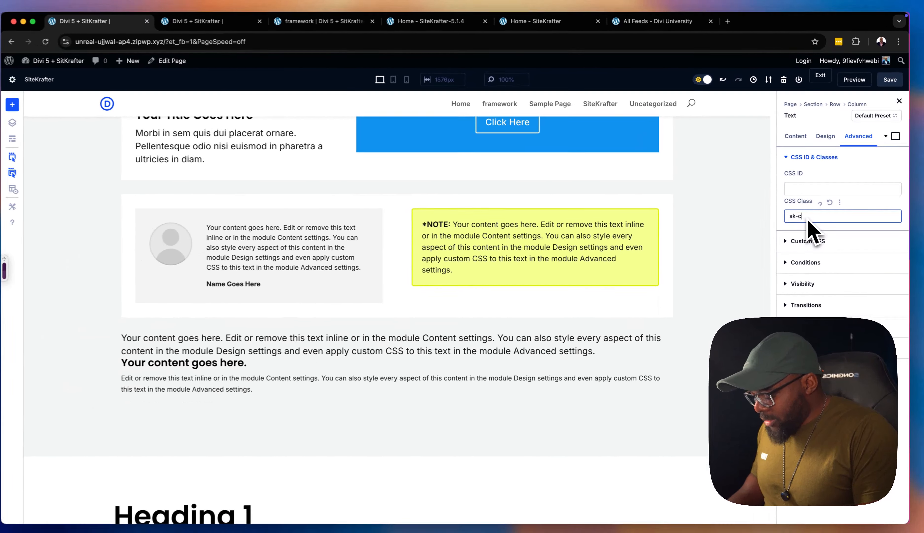
type("tent")
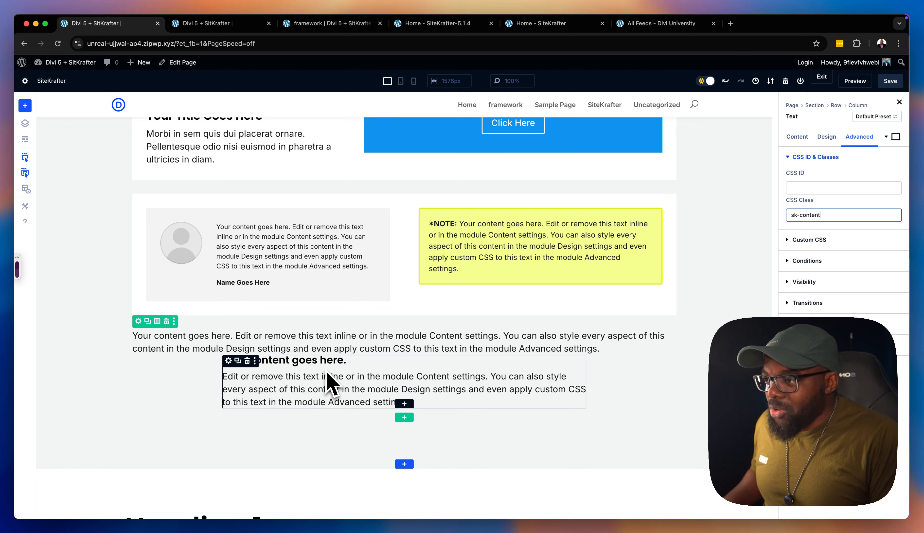
Append the class margin-top-medium after sk-content in the second Text module's CSS classes
left_click(856, 210)
type("margin")
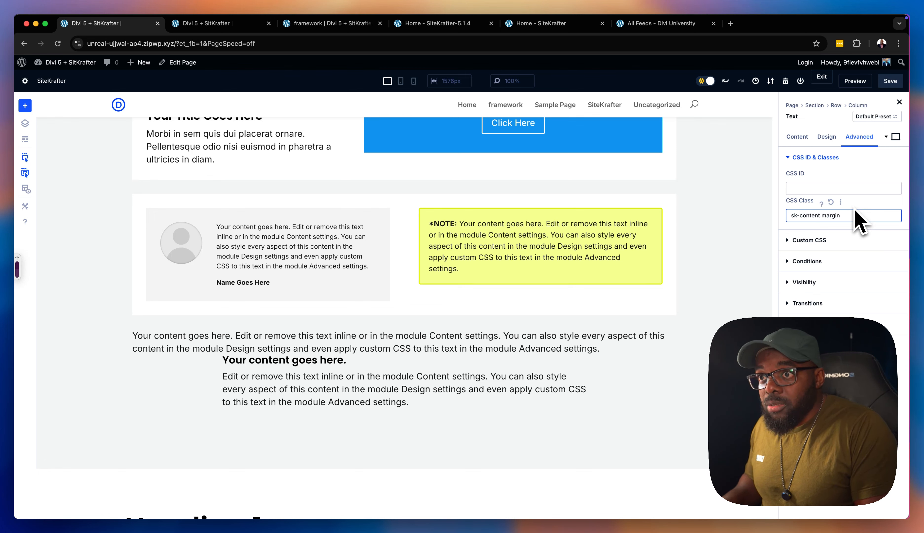
type("-top-")
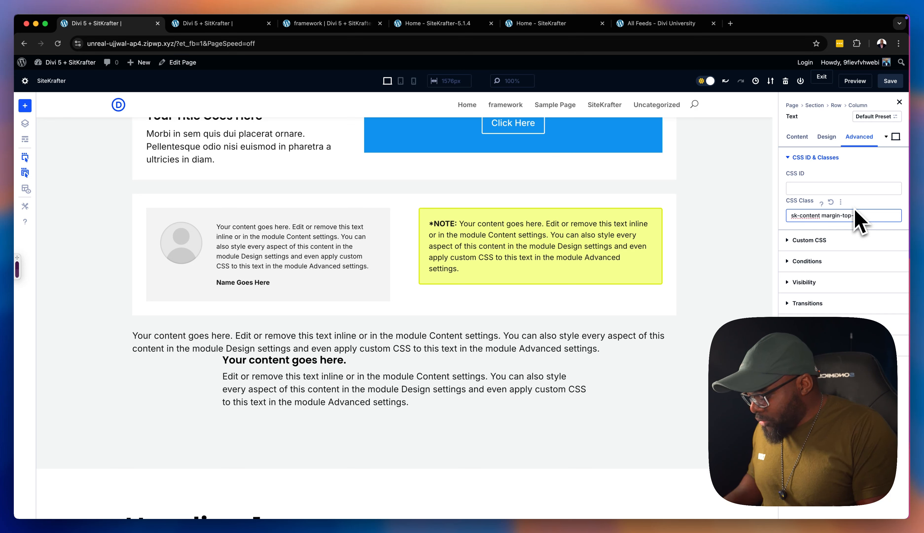
type("medi")
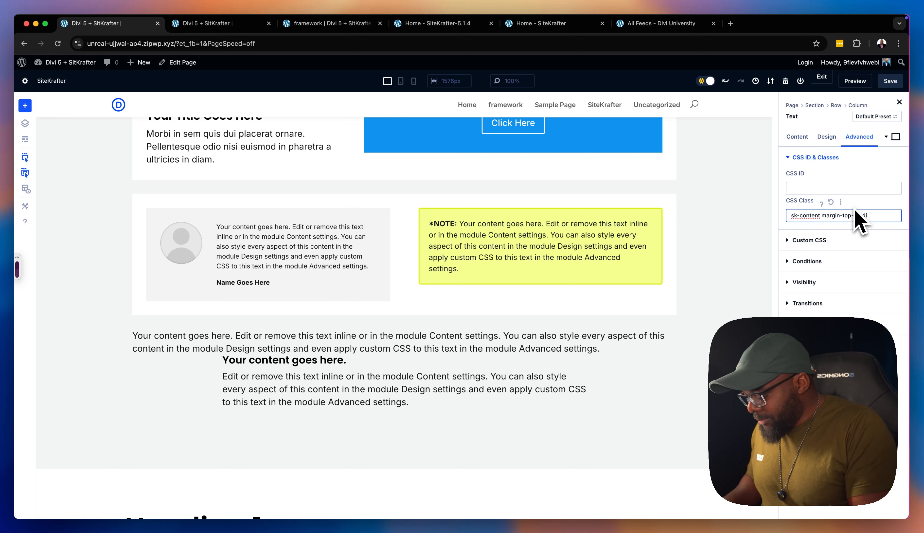
type("um")
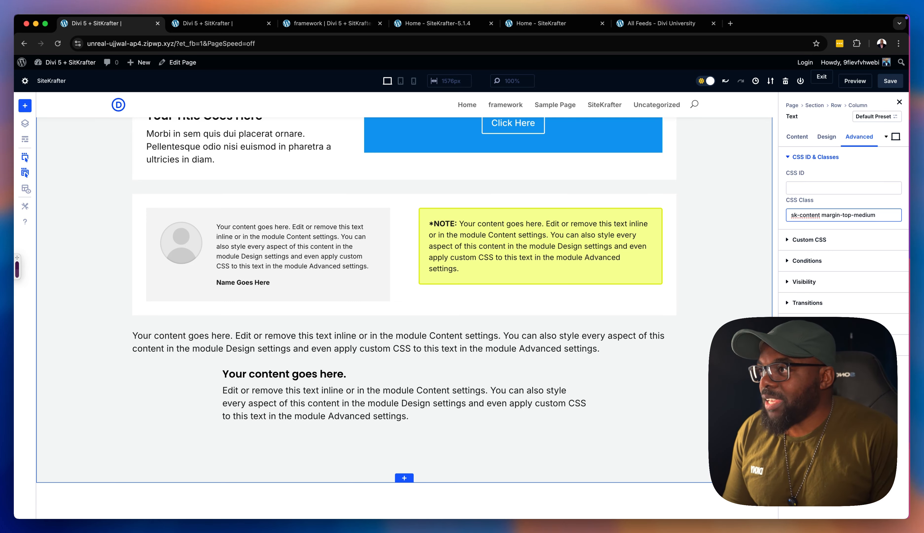
Look over the SiteKrafter framework's class categories and the page preview, and return to the Divi builder
left_click(345, 25)
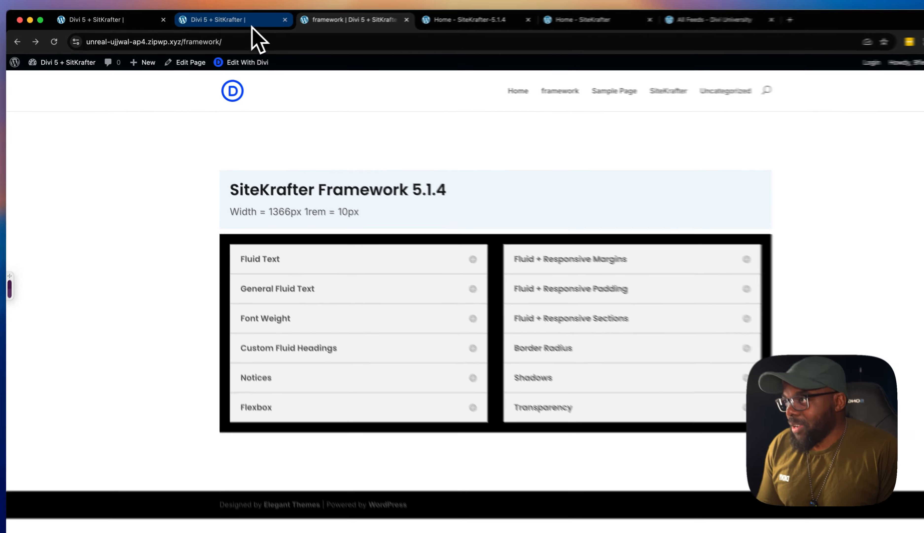
left_click(239, 24)
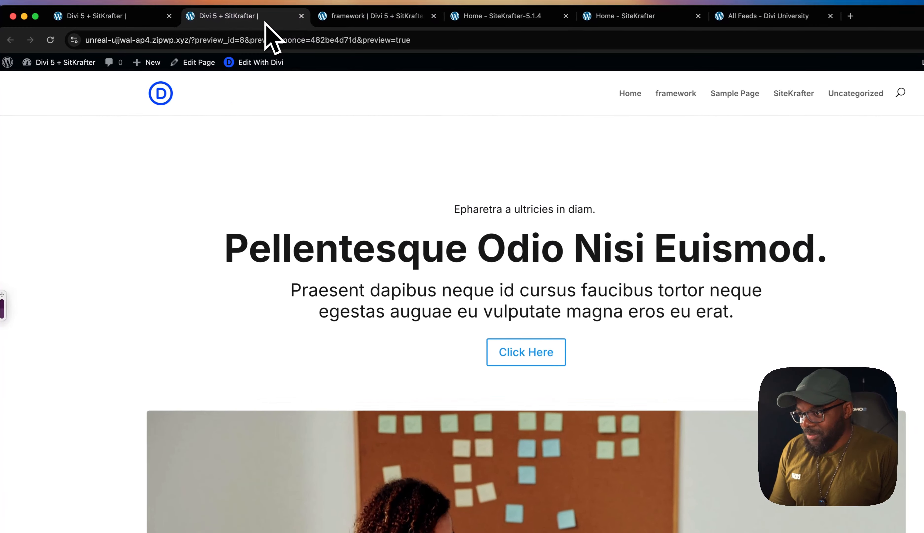
left_click(138, 20)
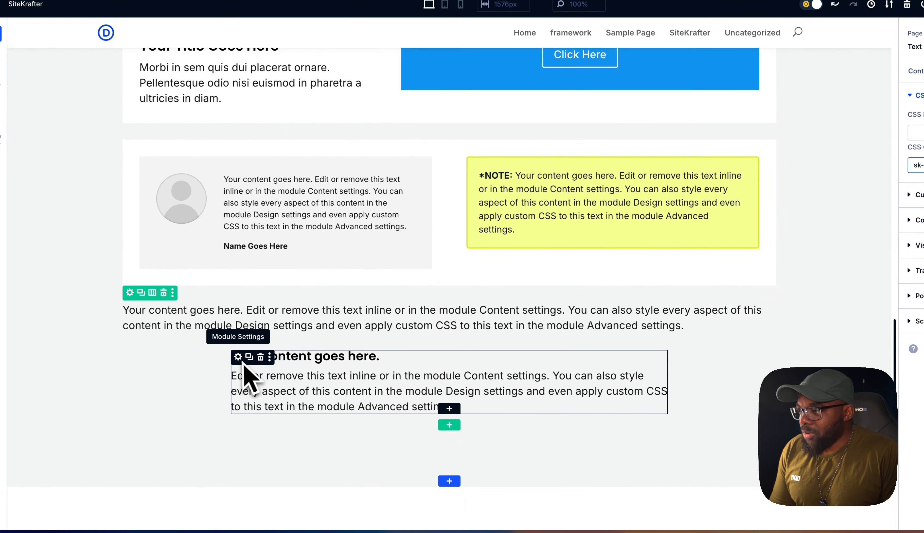
Give the upper Text module, which uses the main-text preset, the CSS class padding-large
left_click(238, 358)
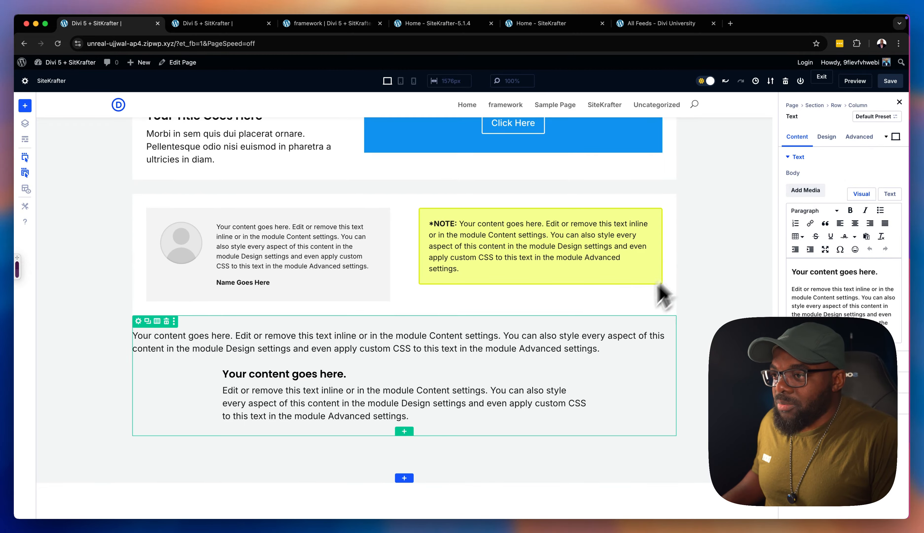
left_click(292, 335)
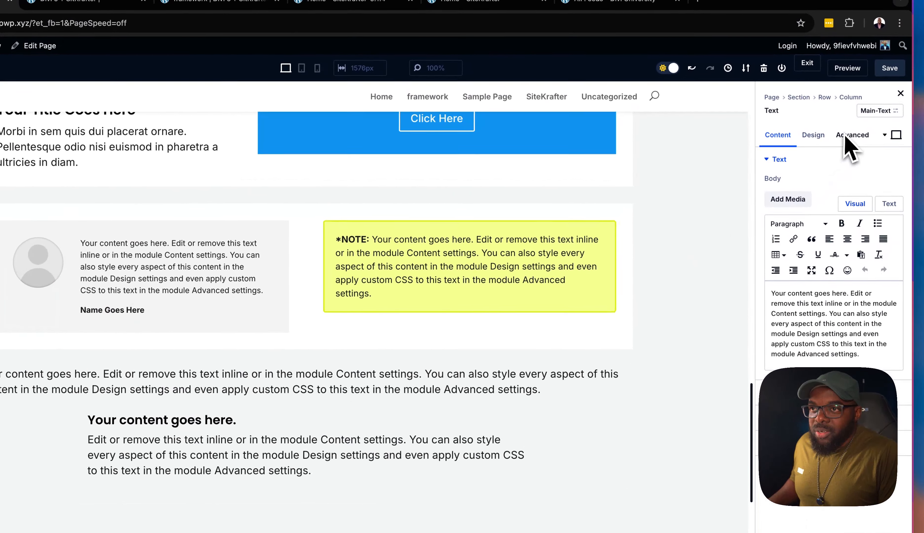
left_click(845, 136)
left_click(825, 160)
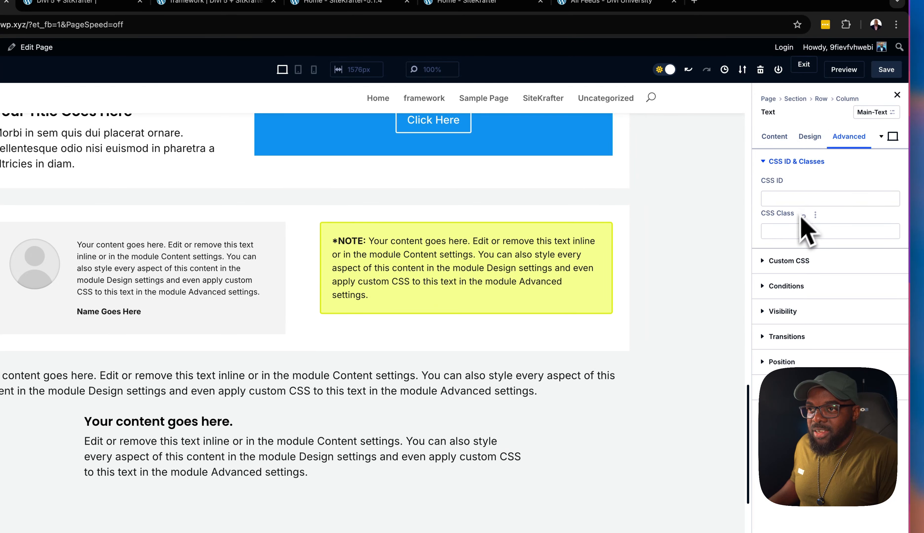
left_click(799, 230)
type("paddi")
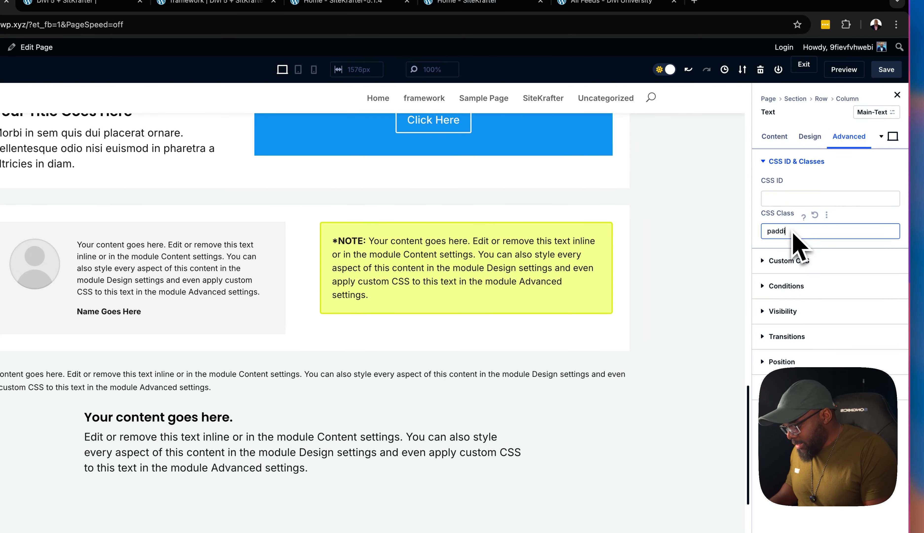
type("ng-large")
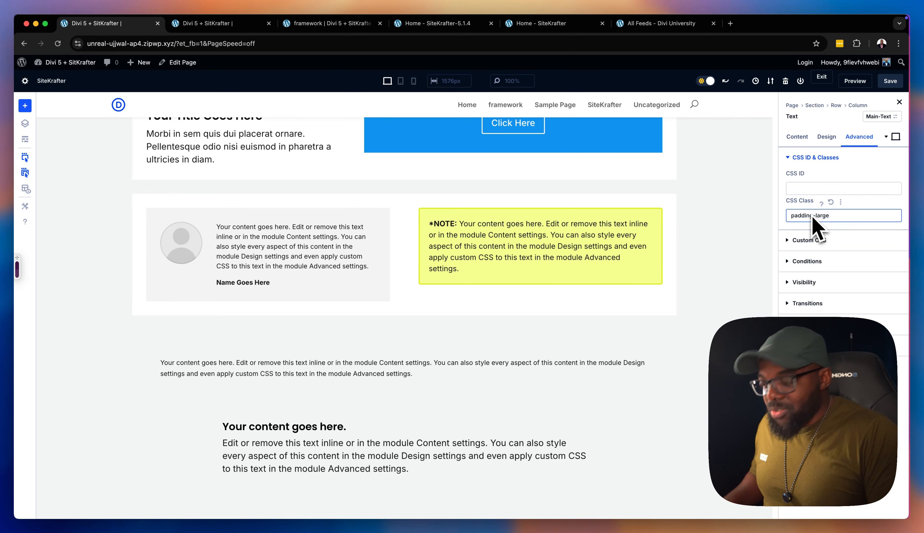
Add the class sk before padding-large in the upper Text module's CSS classes and give the module a white background
key("super+Left")
type("sk")
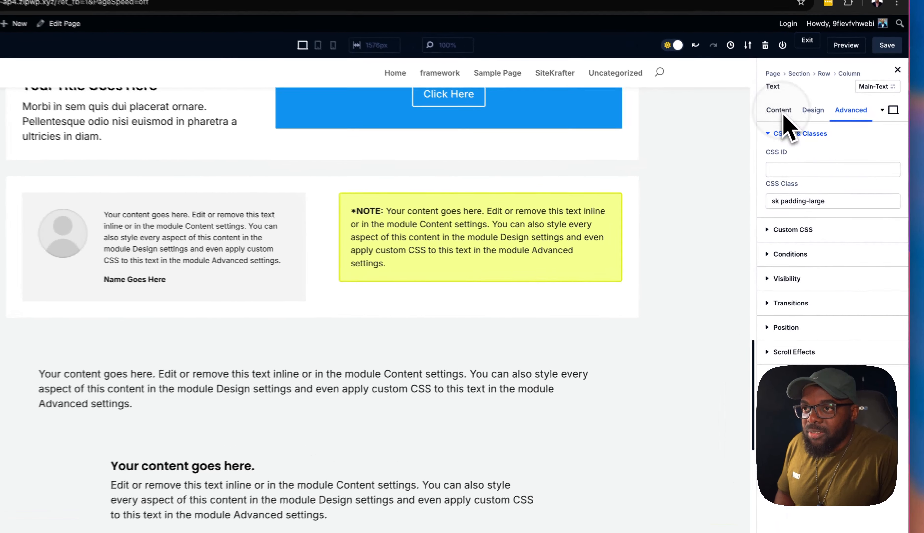
left_click(798, 136)
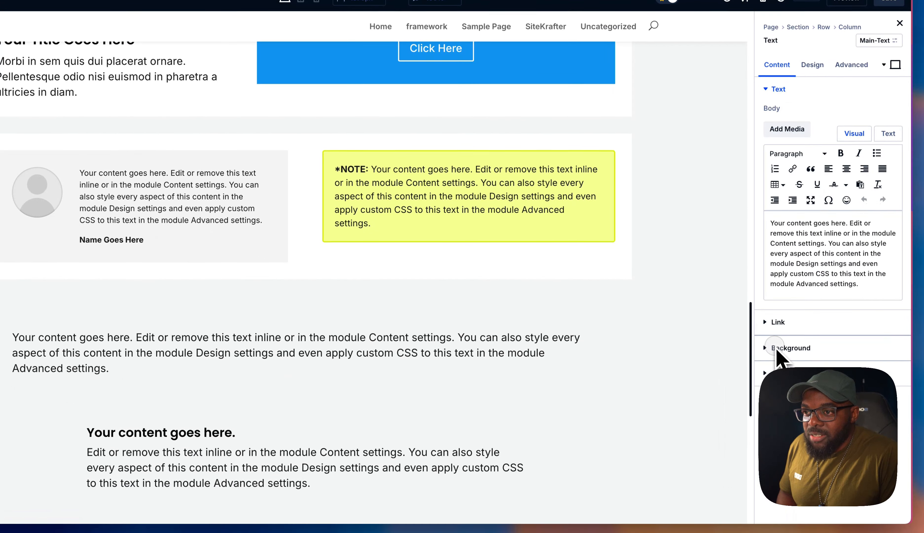
left_click(784, 388)
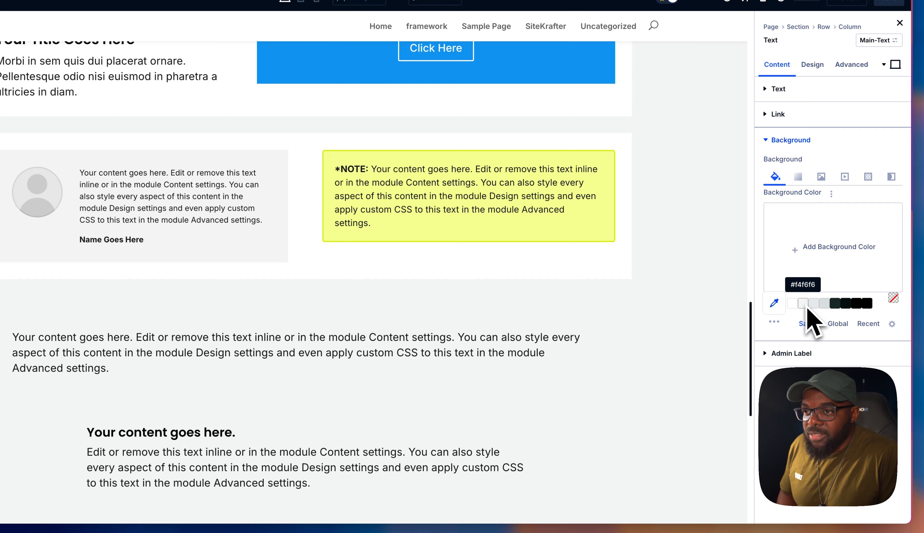
left_click(796, 307)
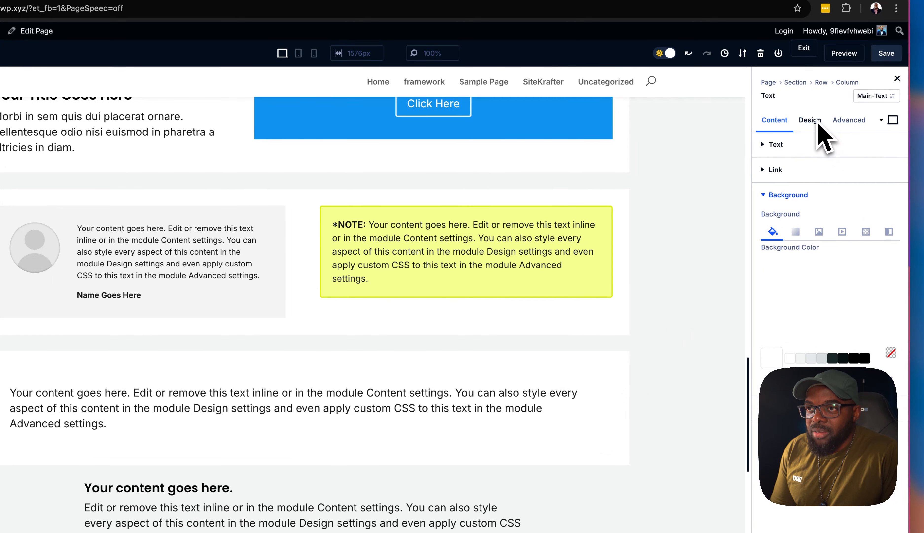
Append the class radius-medium to the upper Text module's CSS classes and set its background to the light grey saved colour
left_click(849, 120)
left_click(843, 218)
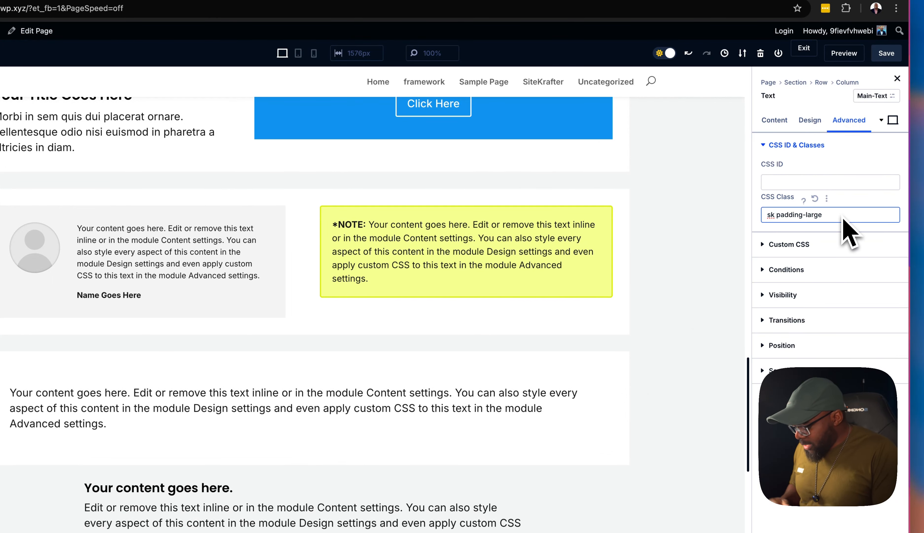
type("radius-medium")
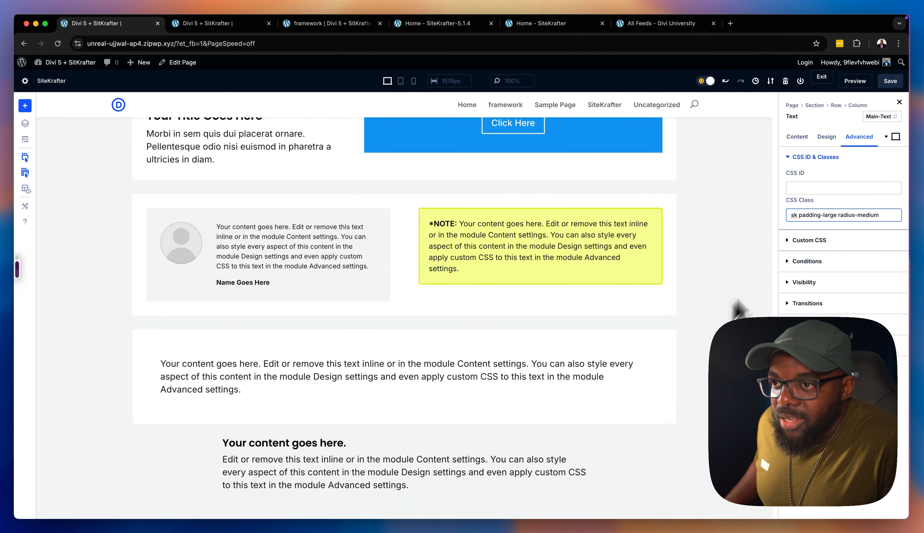
left_click(797, 136)
left_click(809, 198)
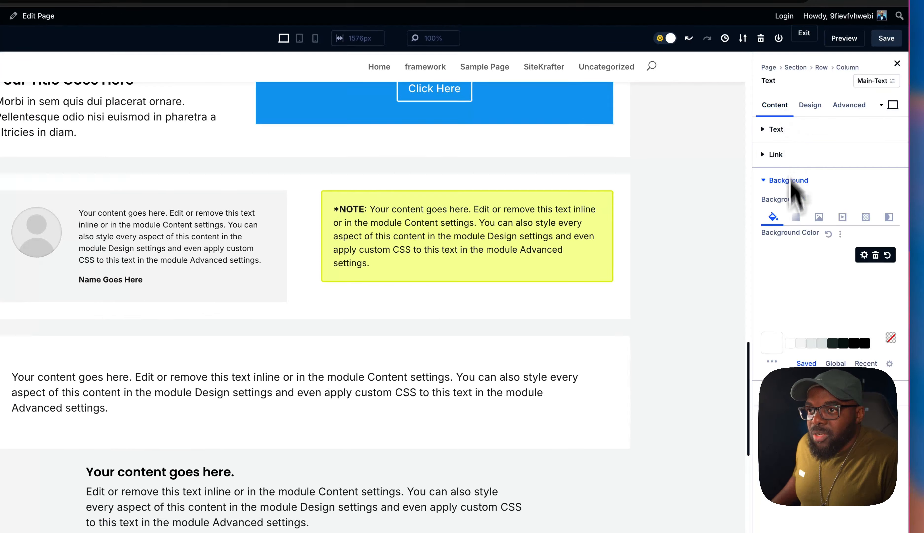
left_click(836, 331)
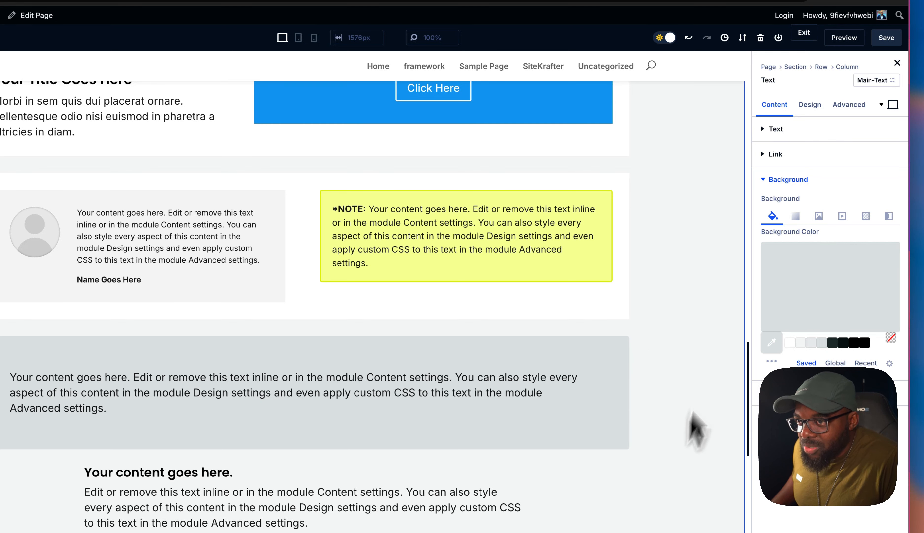
Replace radius-medium with radius-large in the upper Text module's CSS classes and bring up its border settings for comparison
left_click(847, 106)
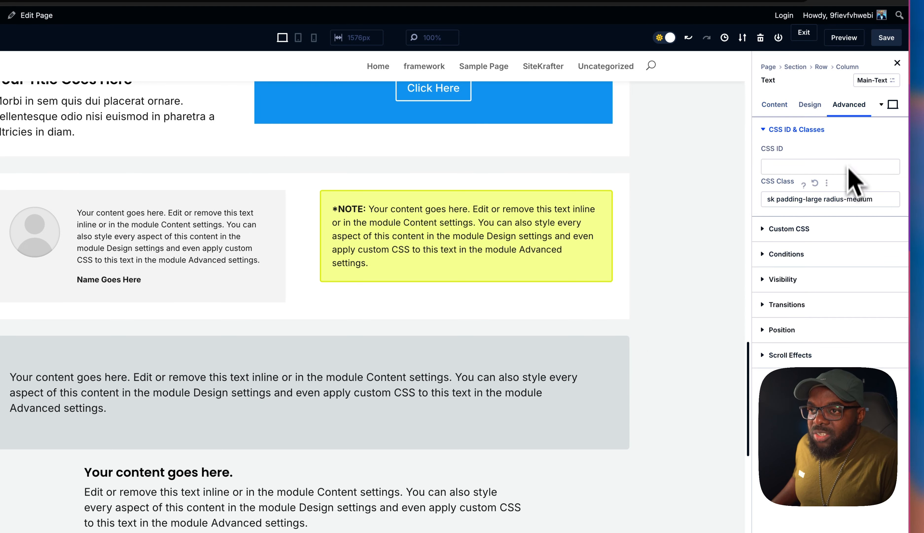
double_click(860, 198)
type("larg")
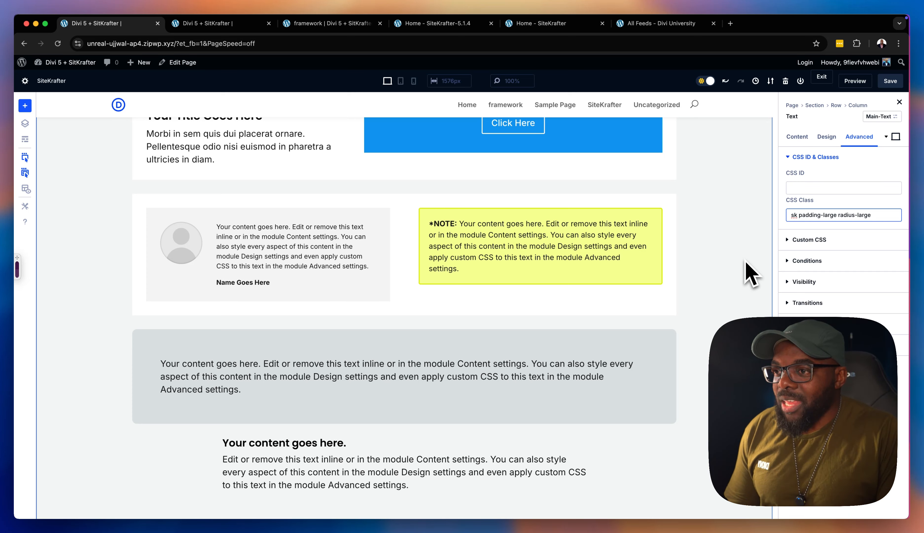
left_click(827, 137)
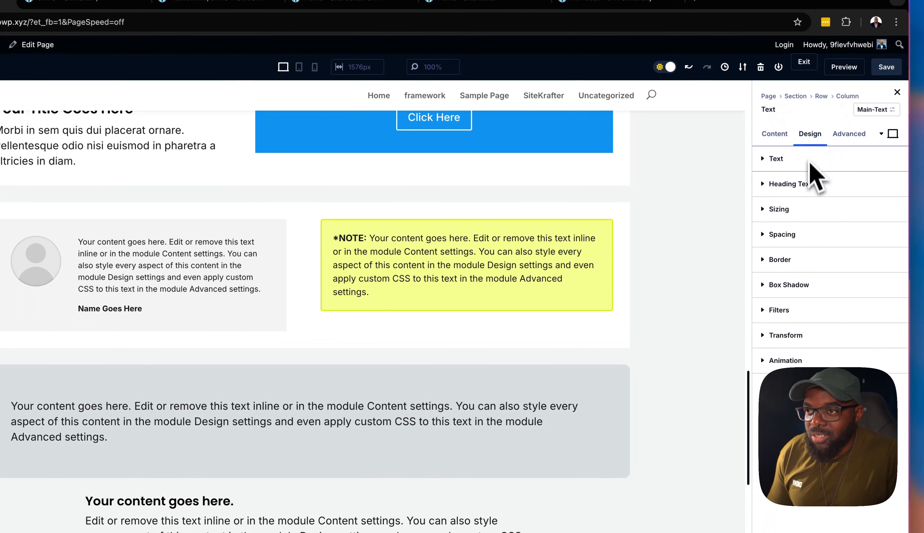
left_click(792, 260)
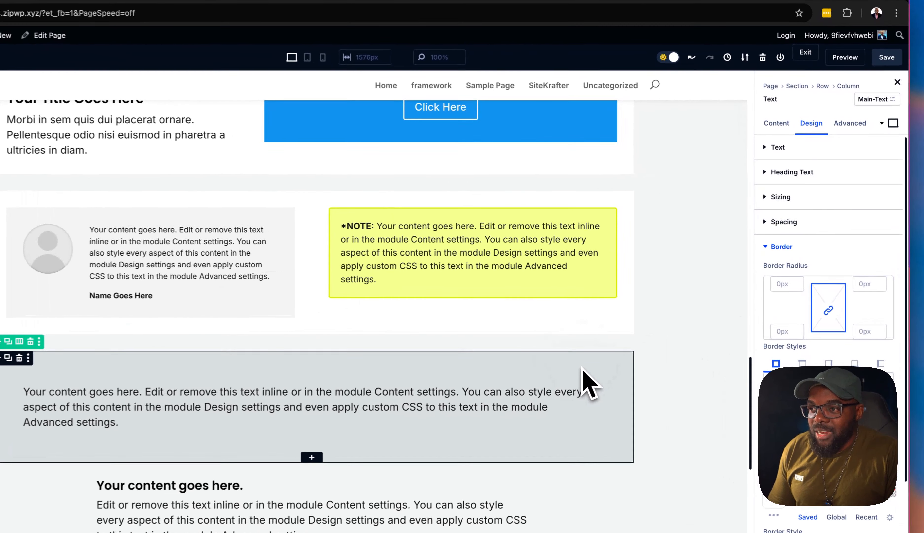
Change the upper Text module's radius class from radius-large to radius-medium
left_click(850, 123)
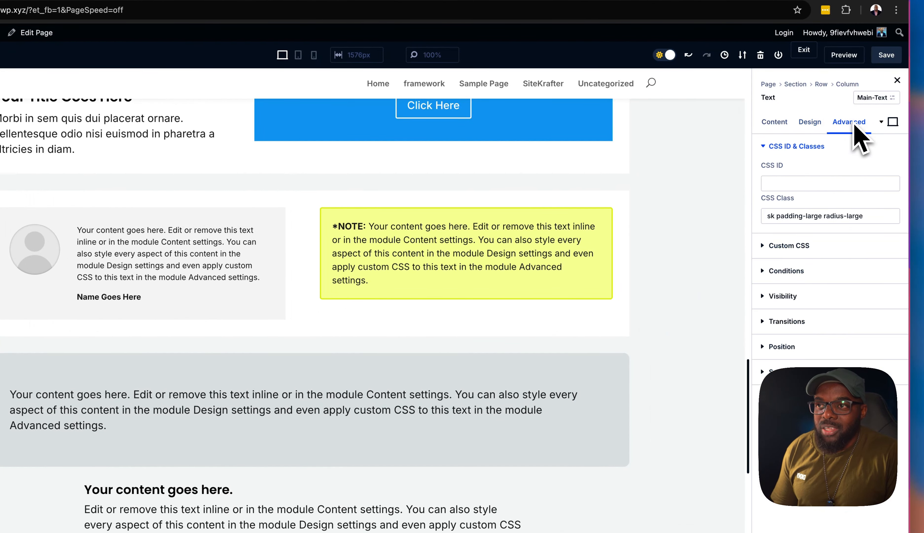
left_click(881, 219)
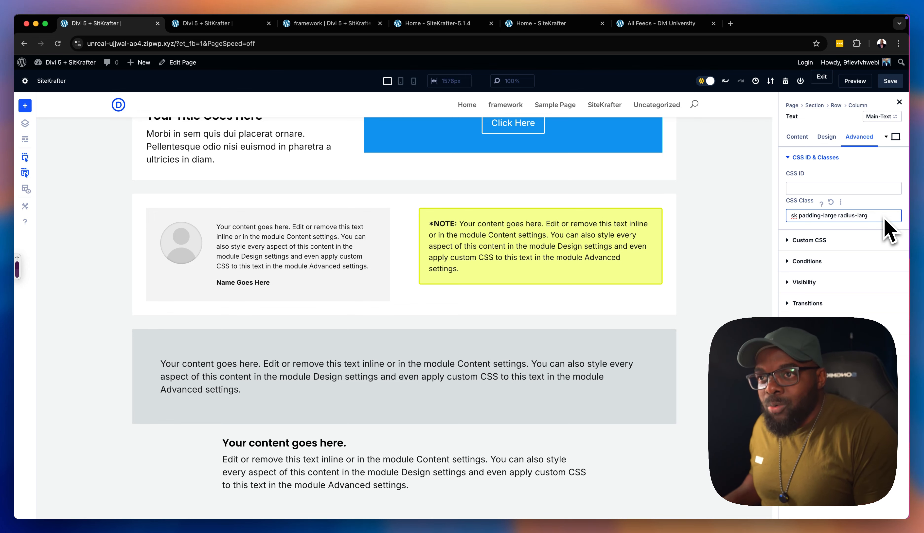
type("medium")
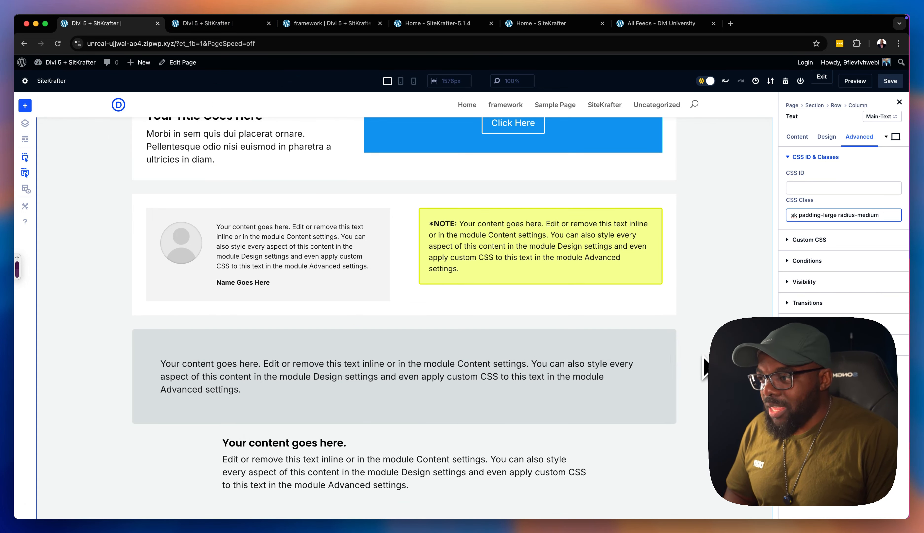
Leave the Divi builder for the WordPress dashboard and open the Additional CSS in the site's theme customizer
mouse_move(97, 63)
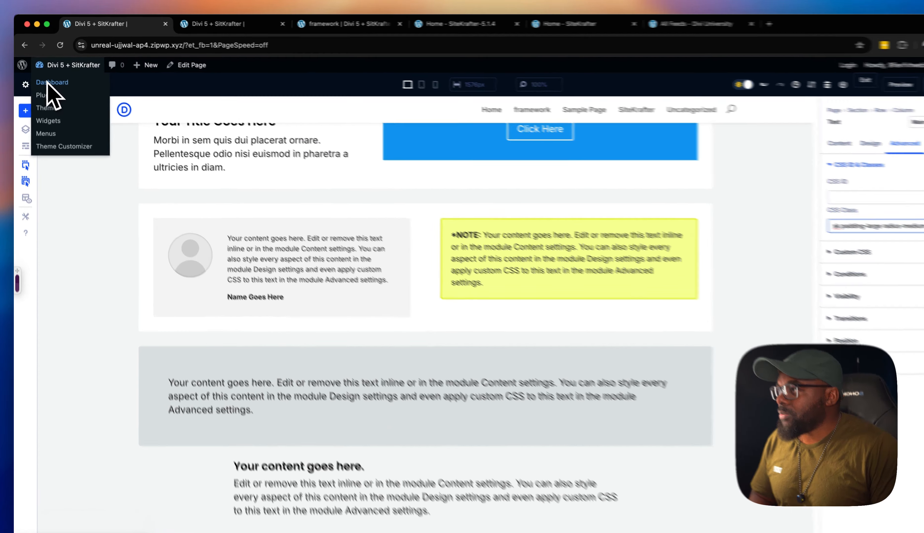
left_click(50, 79)
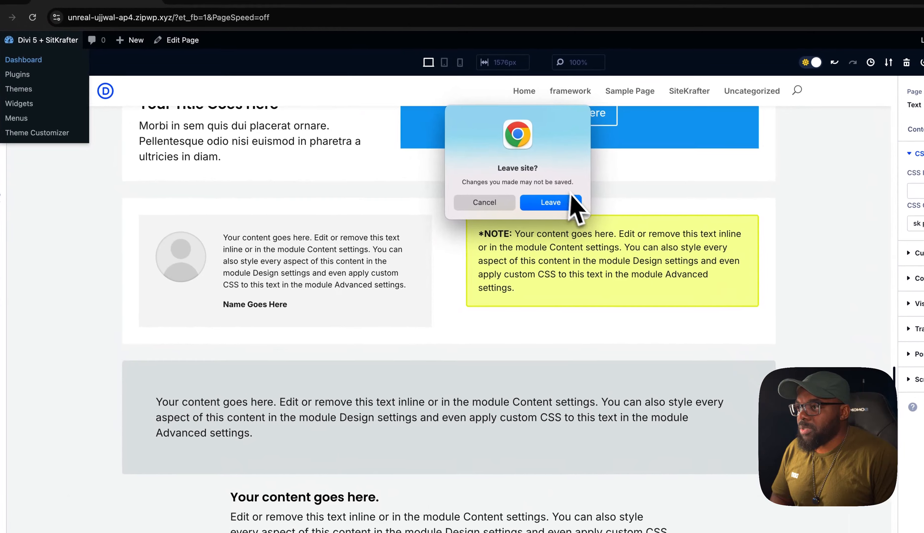
left_click(551, 203)
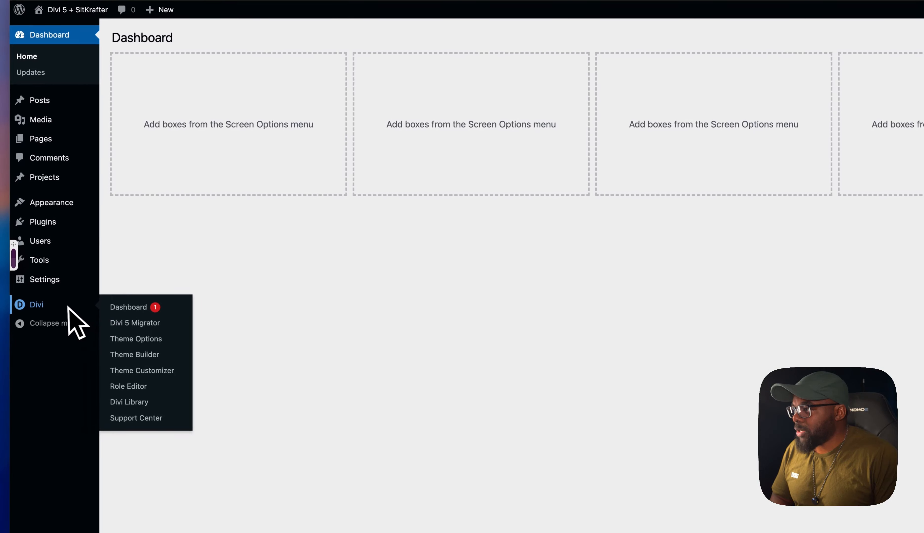
left_click(66, 305)
mouse_move(77, 163)
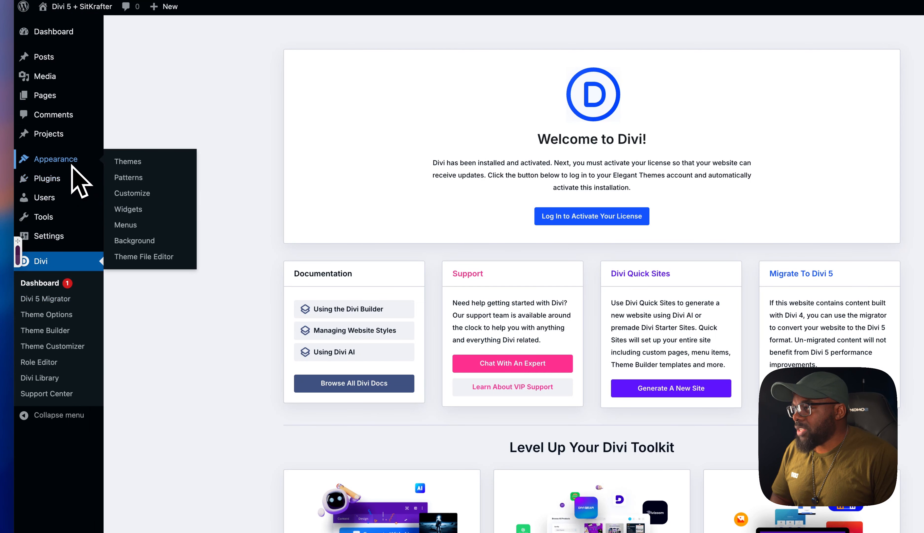
left_click(140, 197)
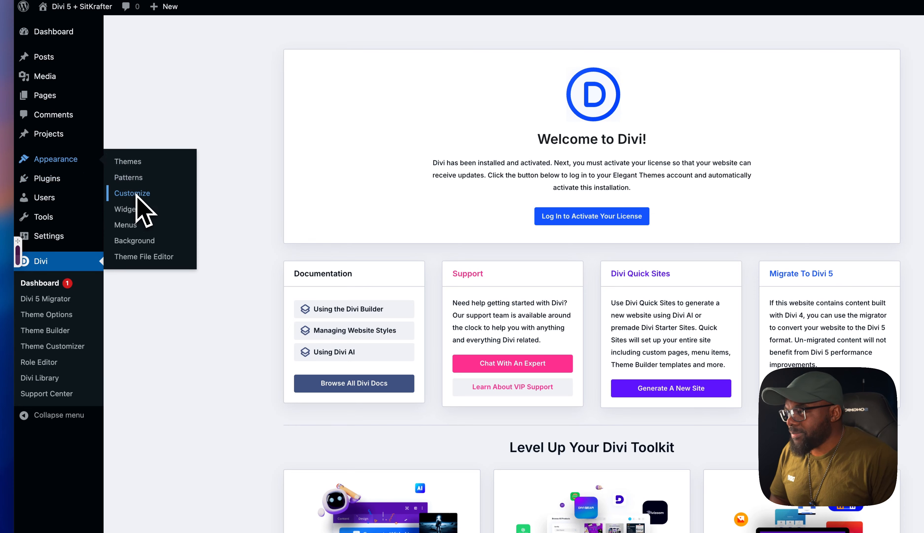
left_click(90, 382)
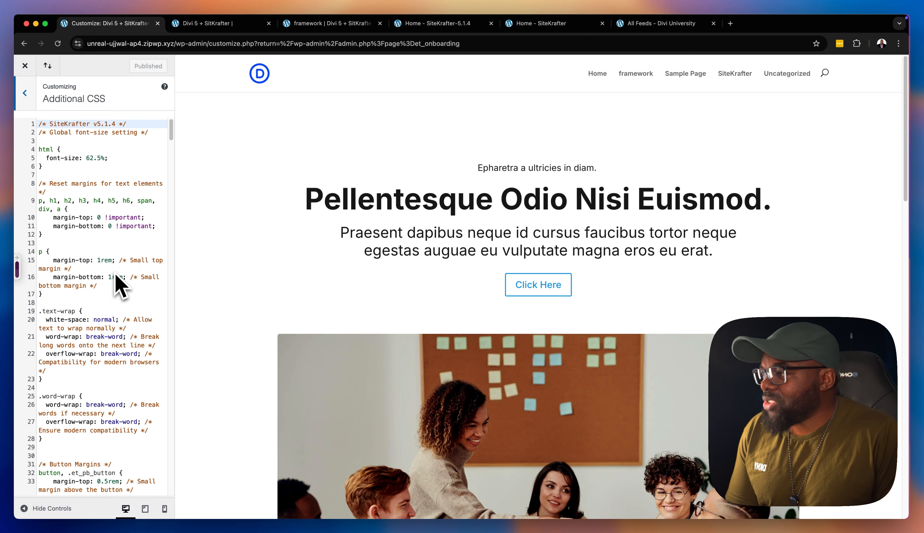
Examine the SiteKrafter v5.1.4 stylesheet from its global settings through the heading, paragraph, text transform and text alignment classes
scroll(116, 277, "down", 1)
scroll(118, 283, "down", 2)
scroll(119, 284, "down", 4)
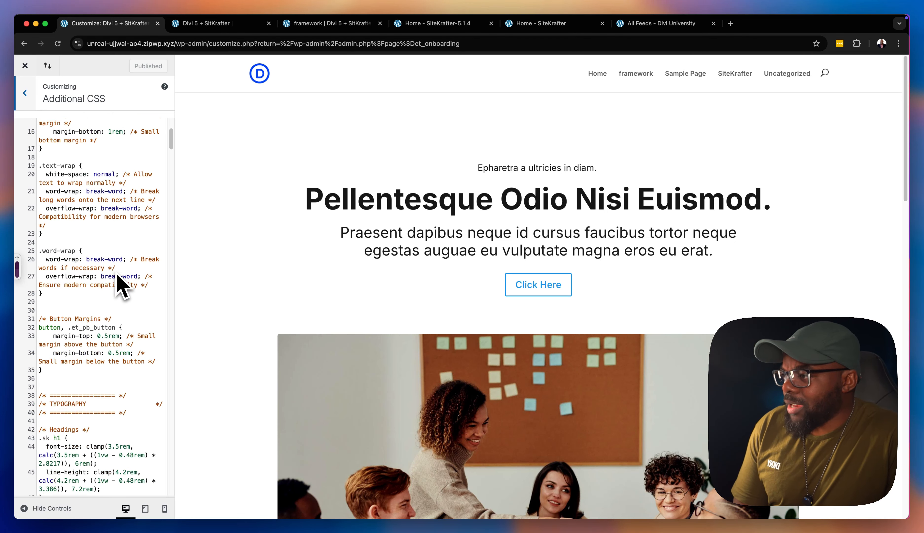
scroll(118, 287, "down", 8)
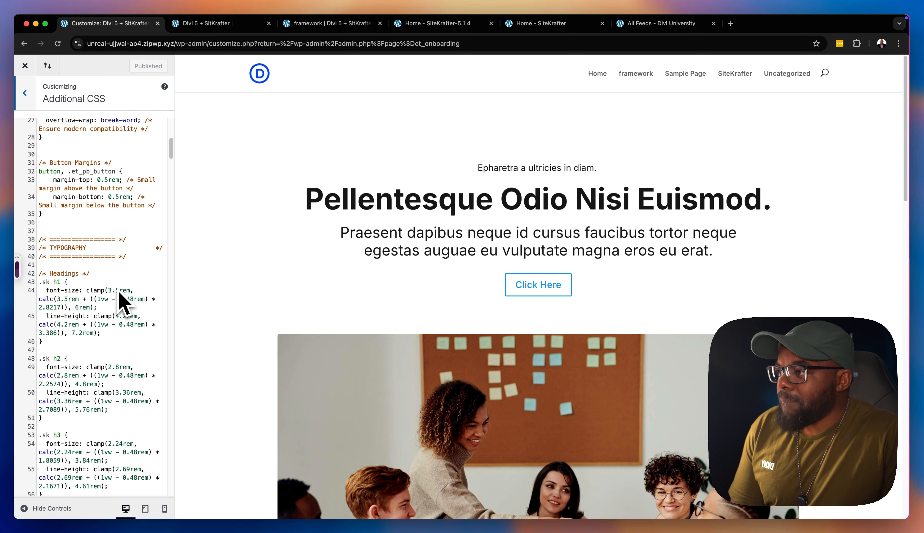
scroll(124, 299, "down", 1)
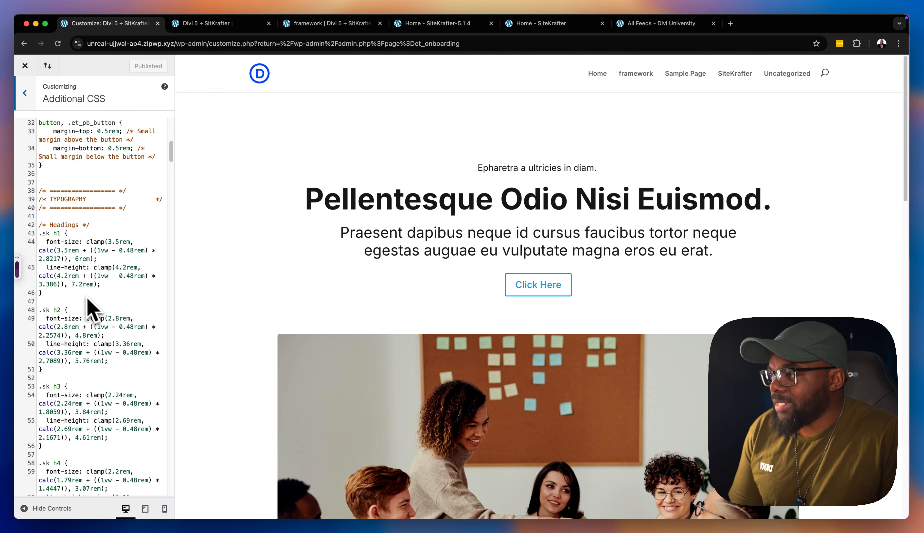
scroll(127, 343, "down", 6)
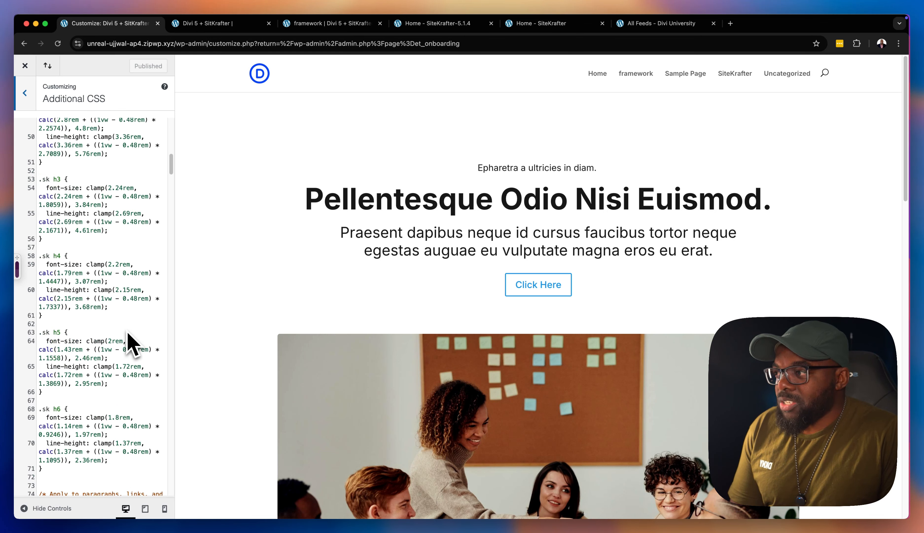
scroll(129, 343, "down", 6)
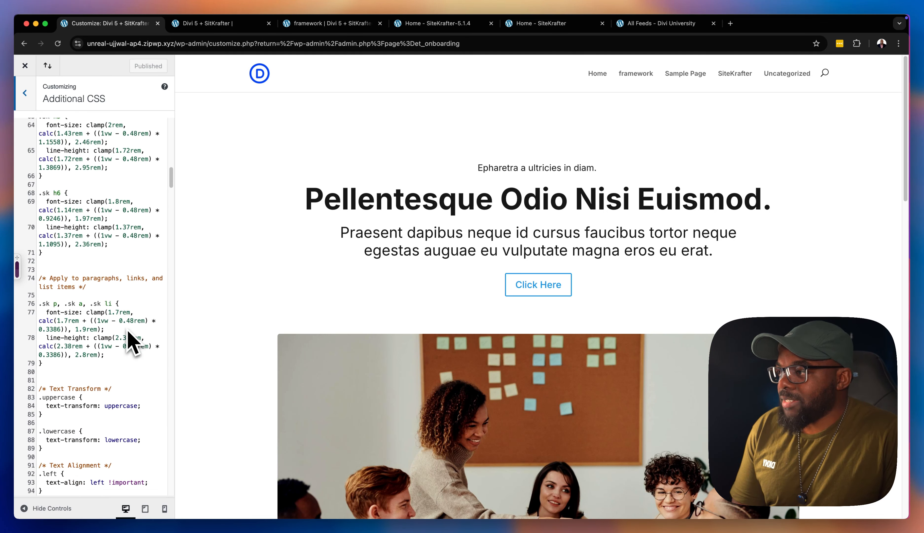
scroll(134, 341, "down", 6)
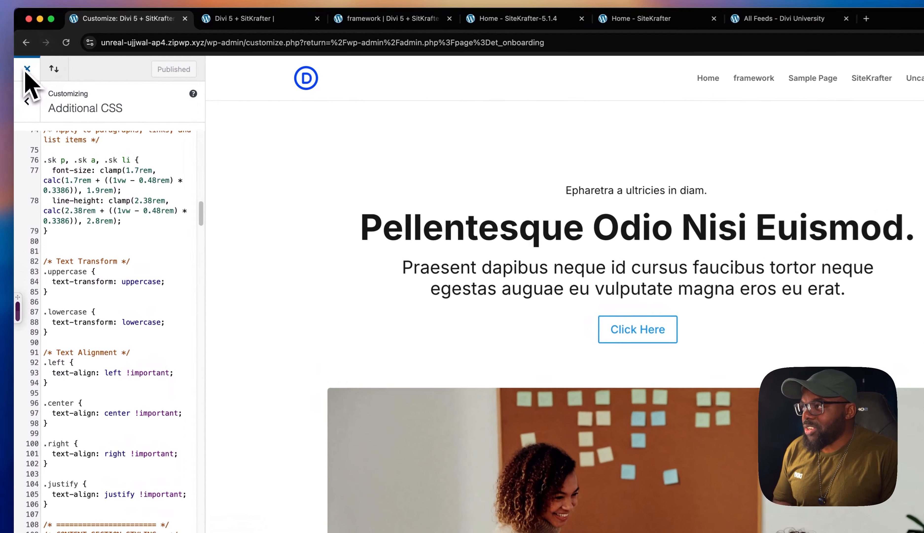
Close the customizer and open the Blog page of the SiteKrafter-5.1.4 demo site
left_click(27, 69)
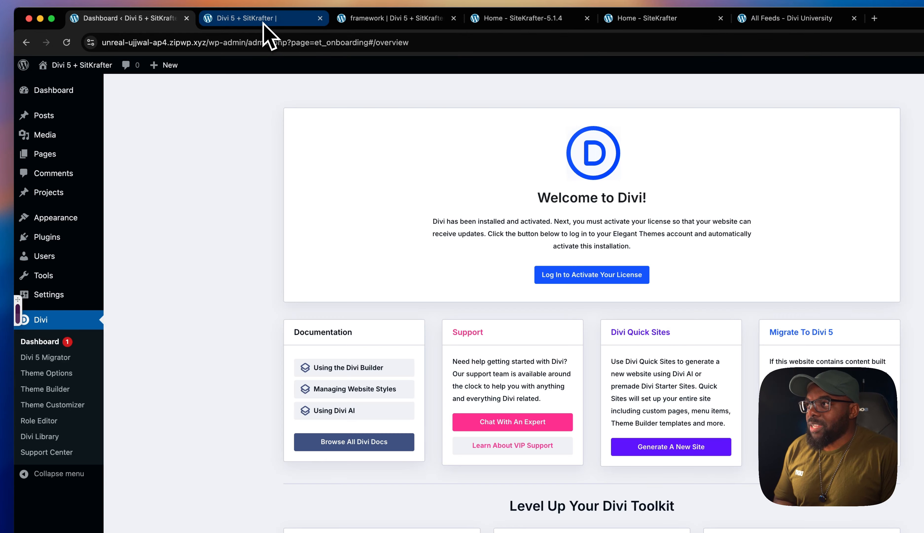
left_click(263, 21)
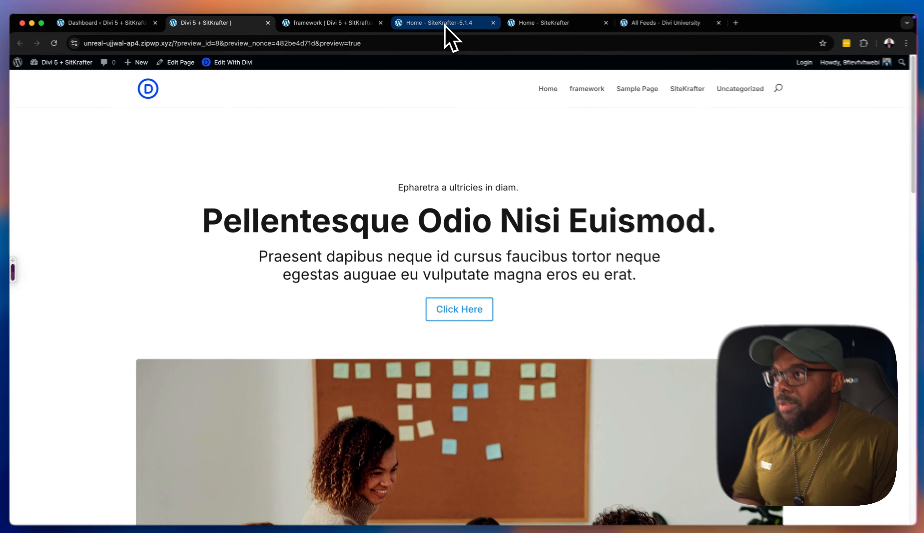
left_click(445, 25)
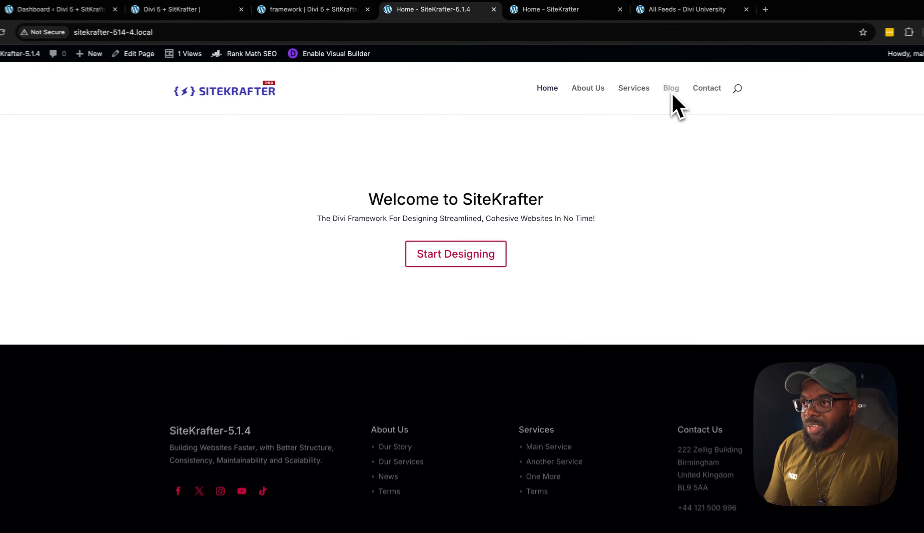
left_click(673, 95)
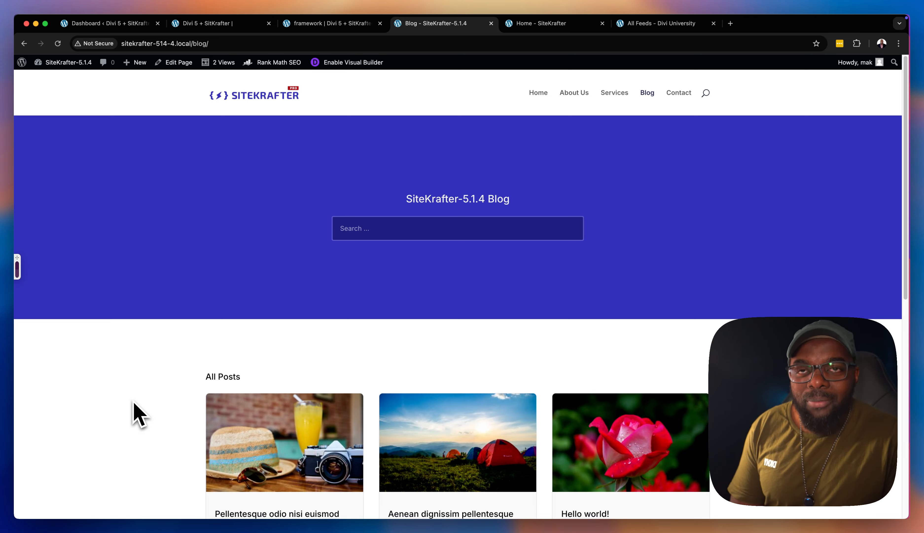
Look over the blog's All Posts grid and view the post "Pellentesque odio nisi euismod"
scroll(157, 403, "down", 5)
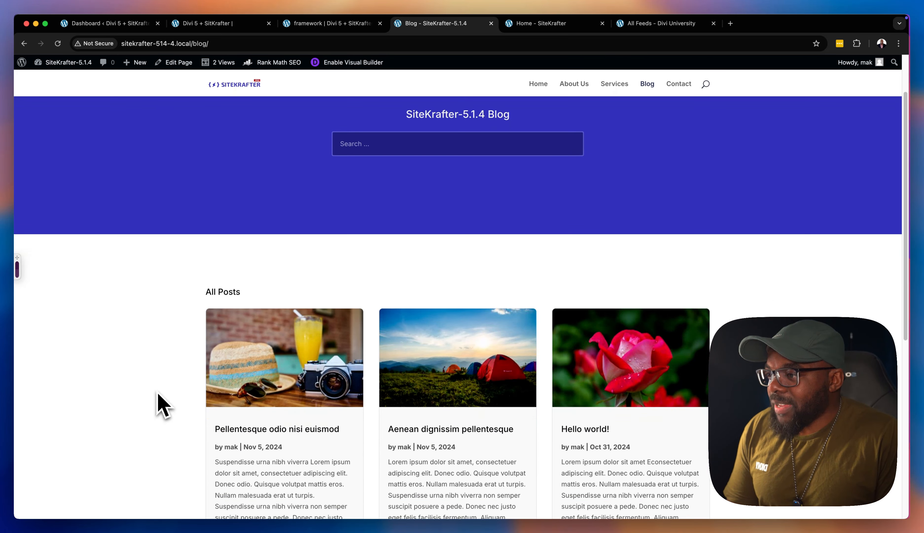
scroll(161, 403, "down", 2)
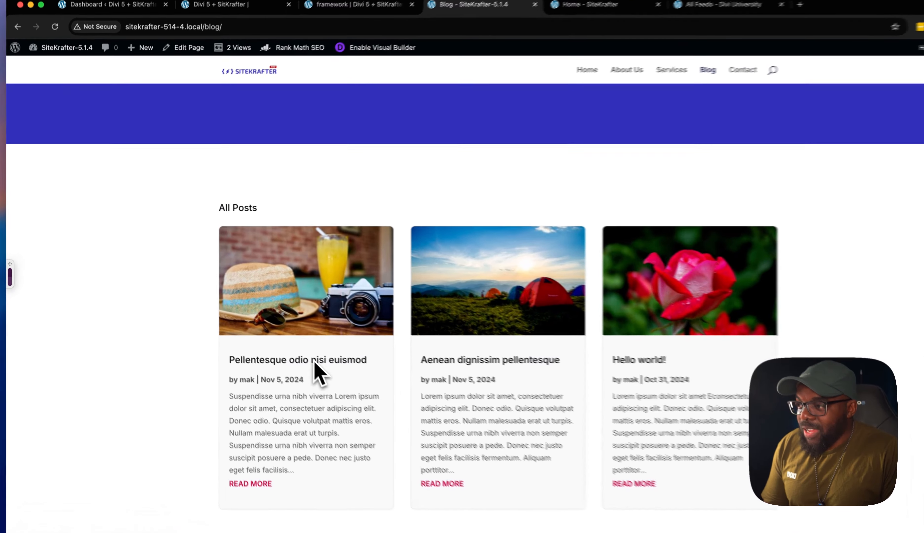
left_click(294, 344)
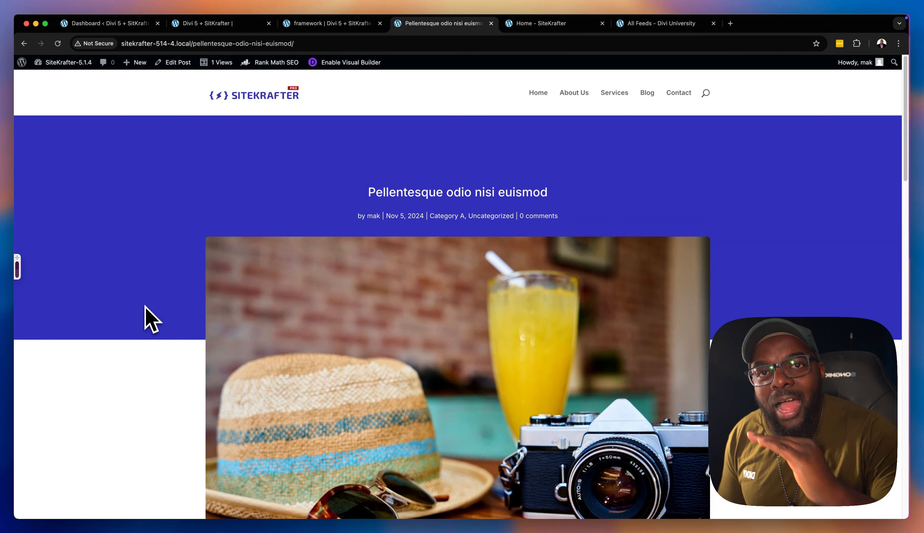
scroll(173, 317, "down", 3)
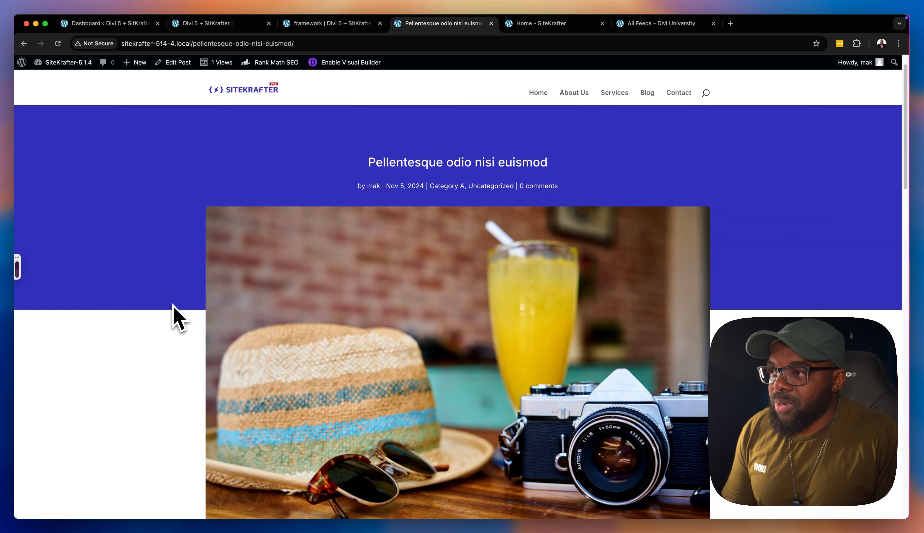
Look through the post's content and open the previous post from its navigation
scroll(174, 307, "down", 10)
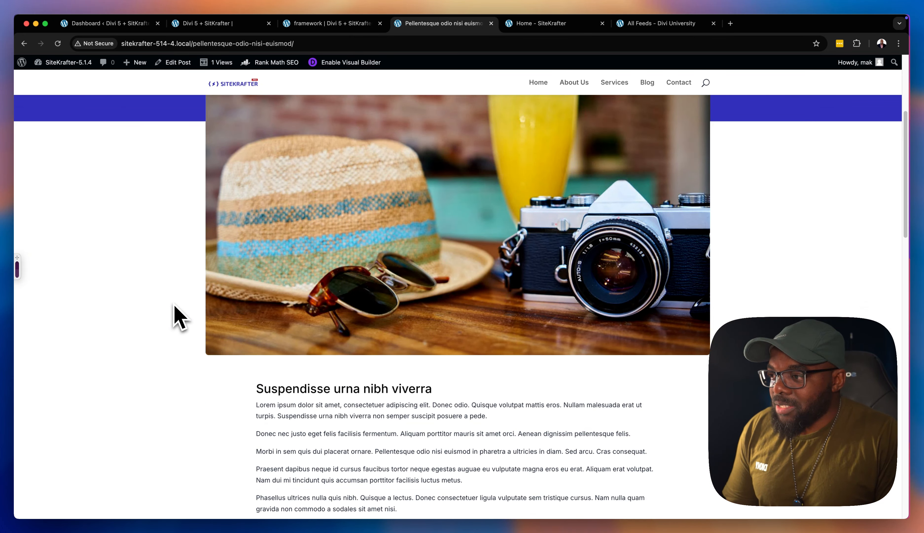
scroll(175, 307, "down", 3)
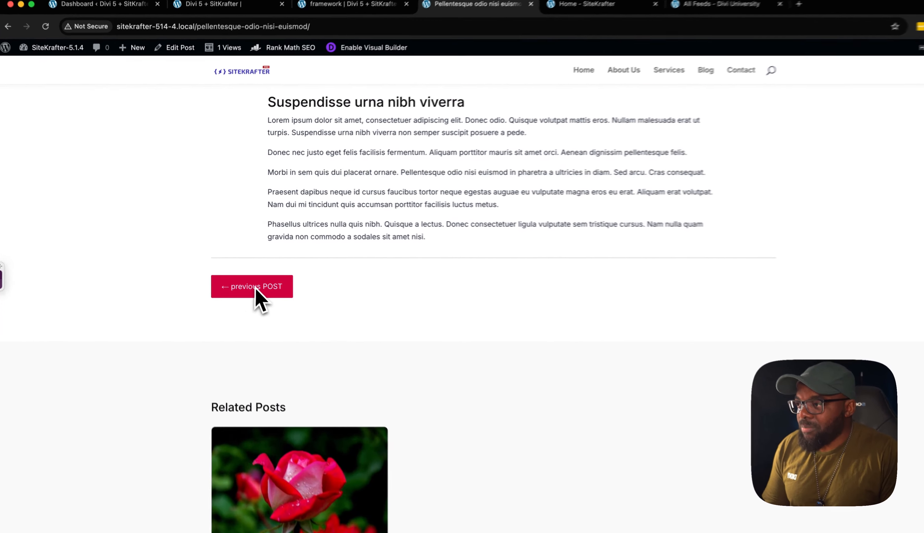
left_click(244, 280)
Examine the "Aenean dignissim pellentesque" post from its featured image and body text through the navigation buttons, Related Posts and comment form
scroll(147, 316, "down", 3)
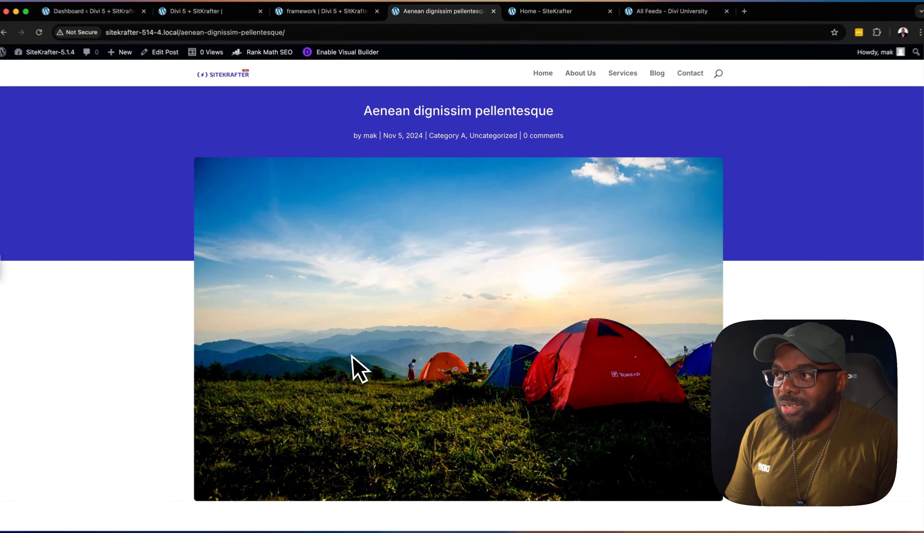
scroll(350, 385, "down", 10)
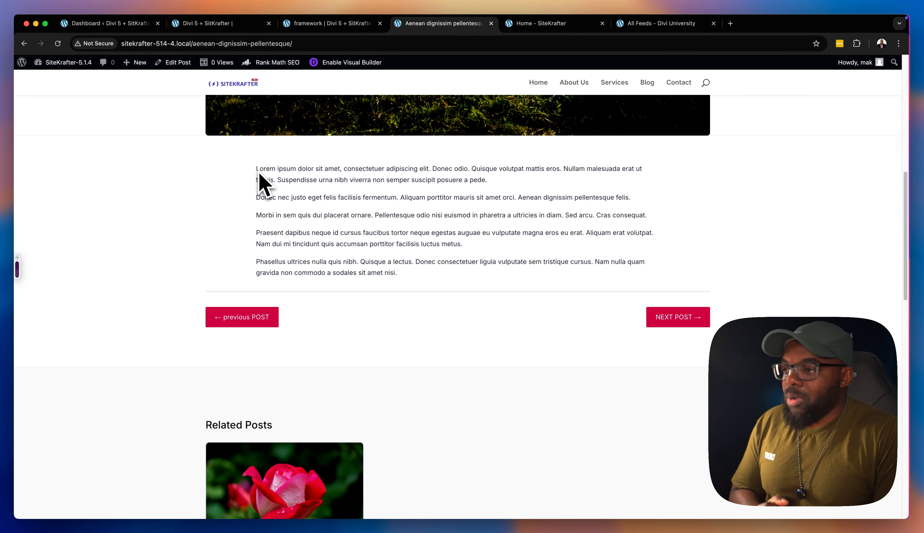
scroll(301, 277, "down", 5)
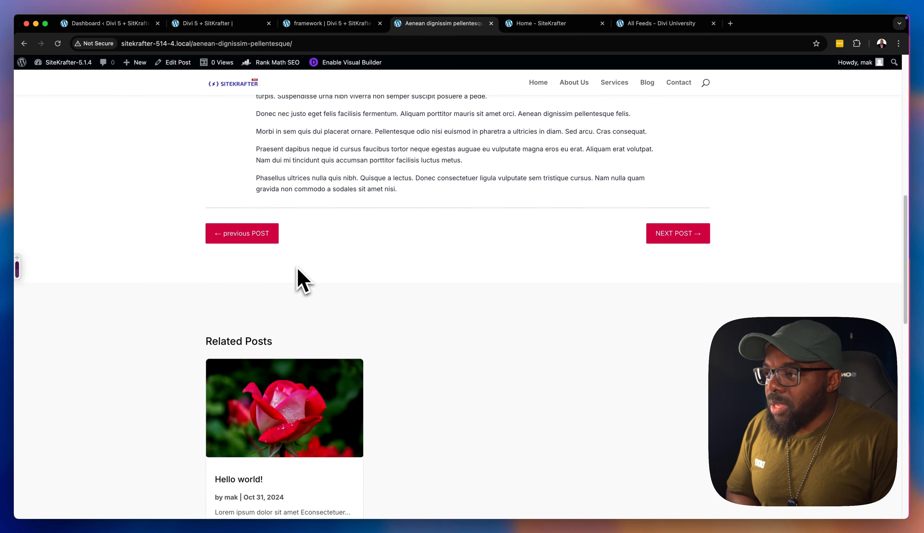
scroll(299, 279, "down", 1)
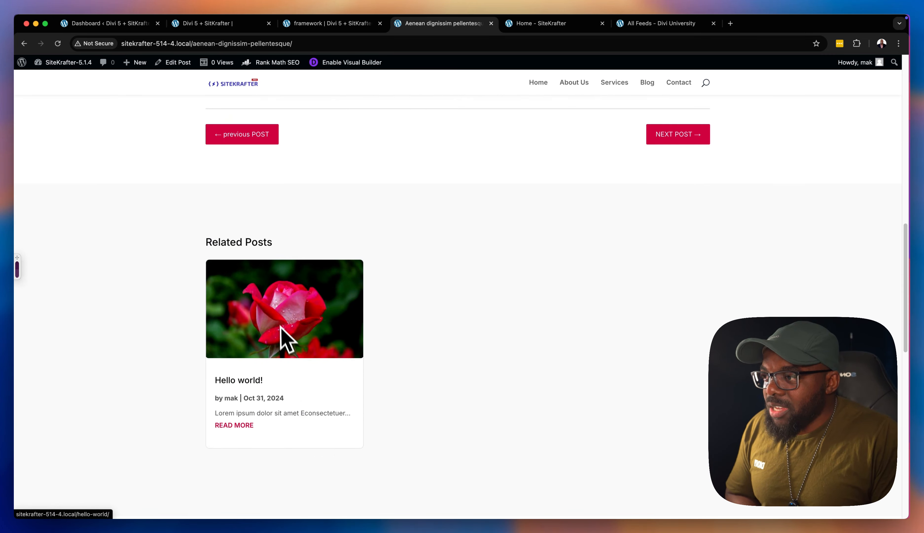
scroll(475, 275, "up", 12)
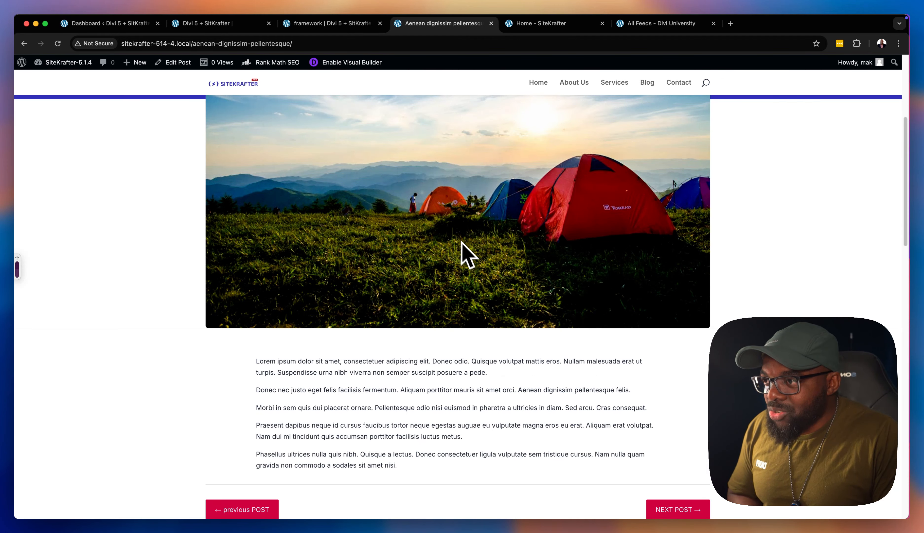
scroll(459, 279, "down", 8)
scroll(454, 305, "down", 4)
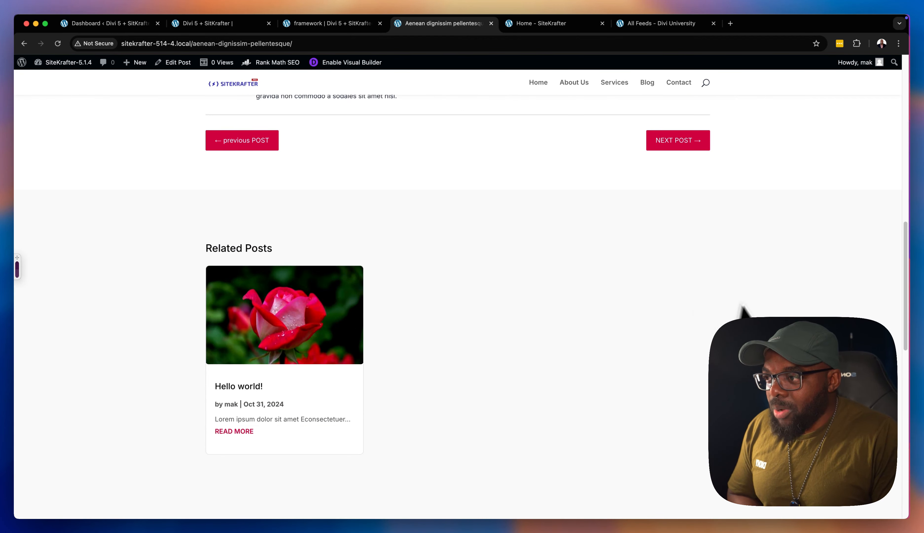
scroll(473, 334, "down", 2)
scroll(477, 344, "down", 6)
scroll(468, 341, "down", 3)
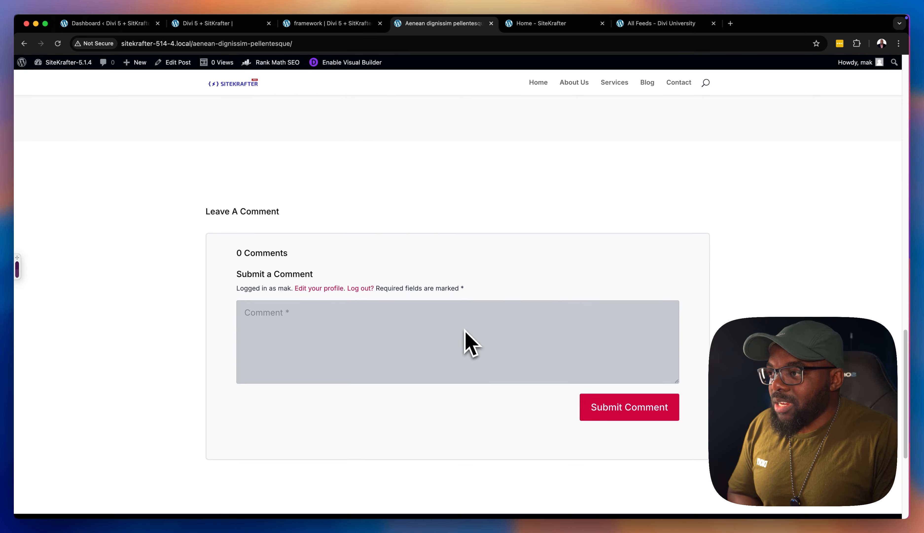
Try out the post's comment field by entering "Start"
left_click(325, 288)
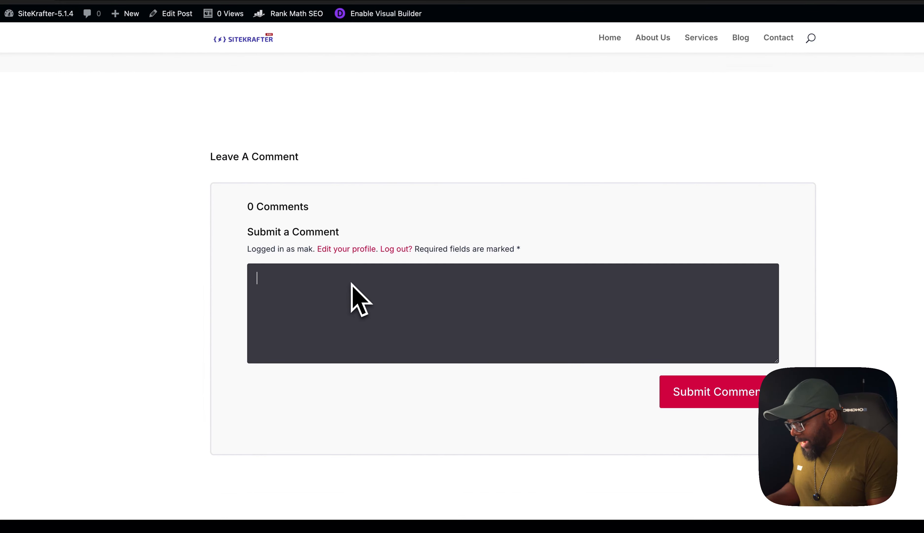
type("Starte")
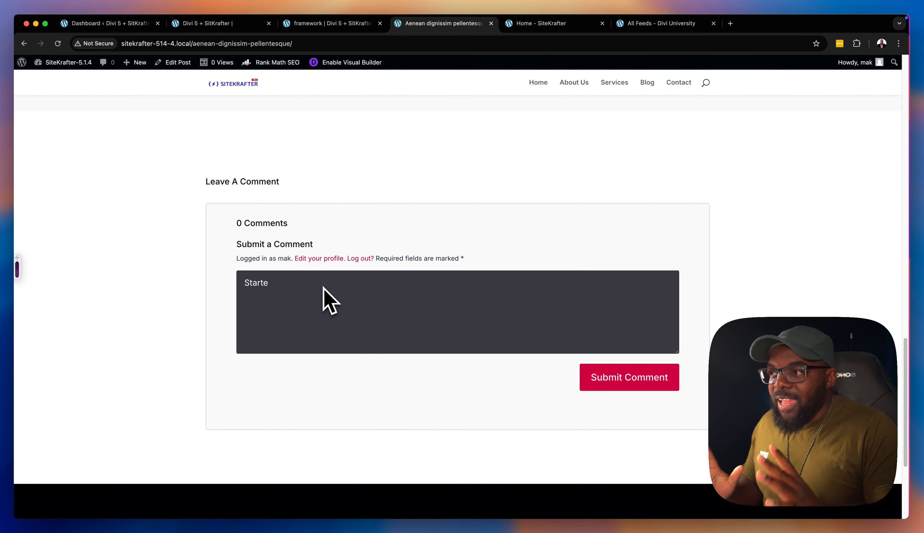
key("BackSpace")
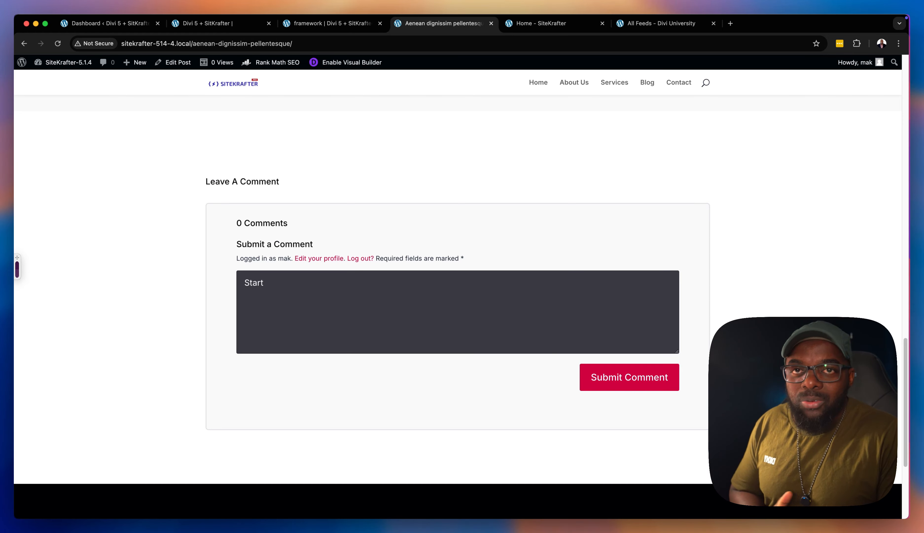
View the demo site's templates in the Divi Theme Builder and return to the Divi 5 + SitKrafter page preview
scroll(755, 312, "up", 15)
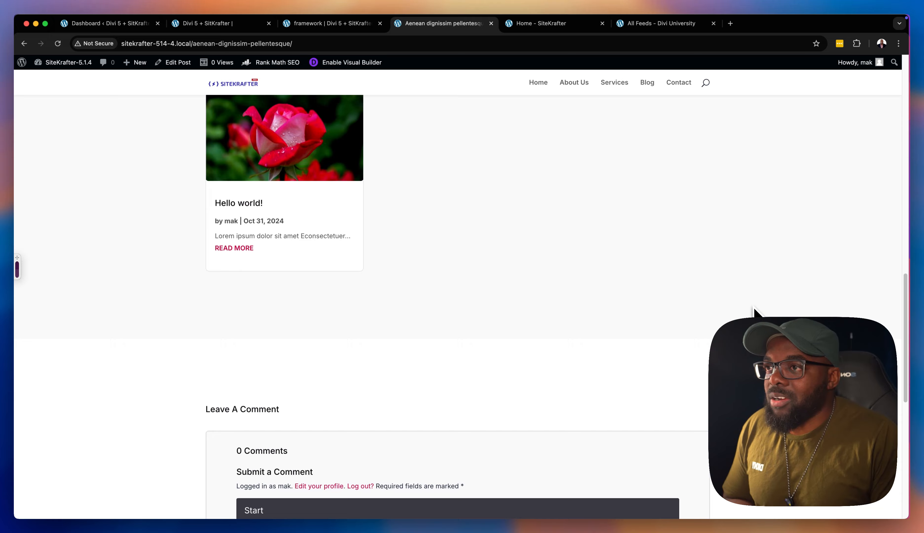
scroll(755, 312, "up", 8)
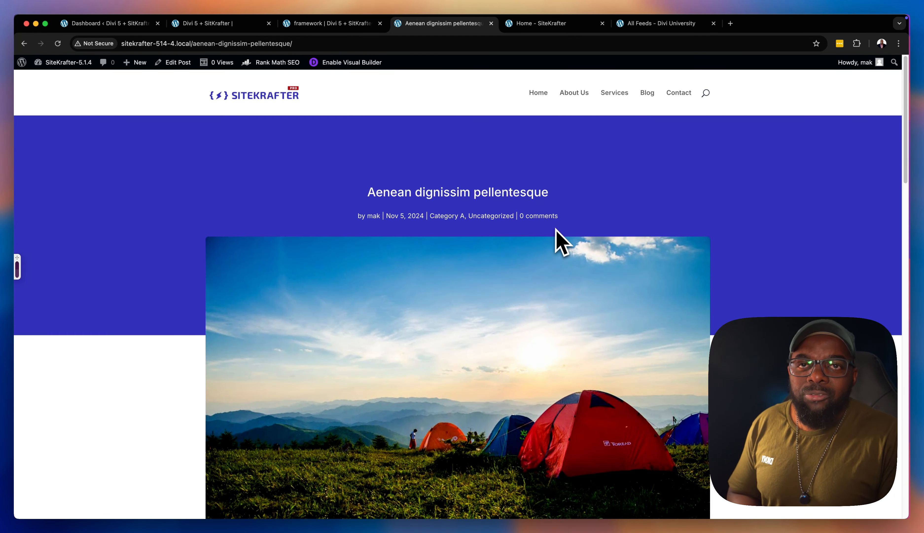
mouse_move(41, 61)
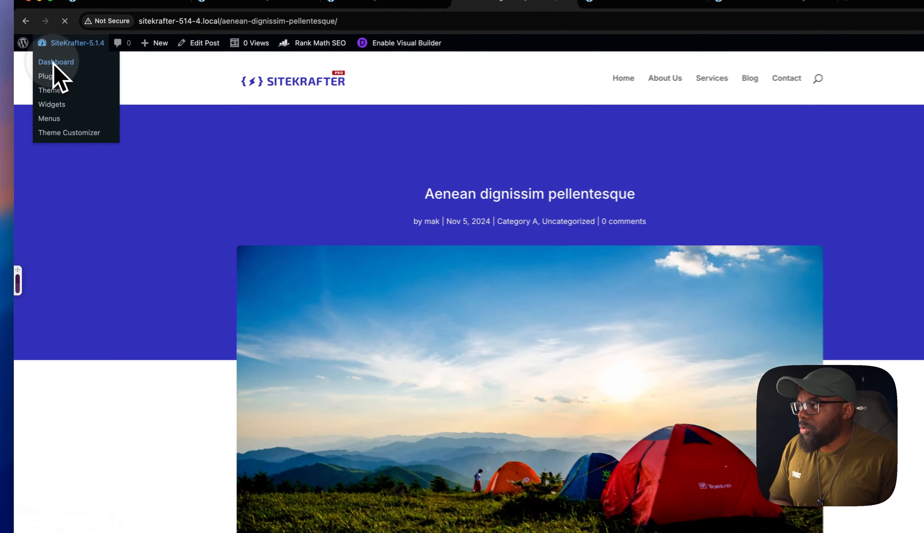
left_click(47, 79)
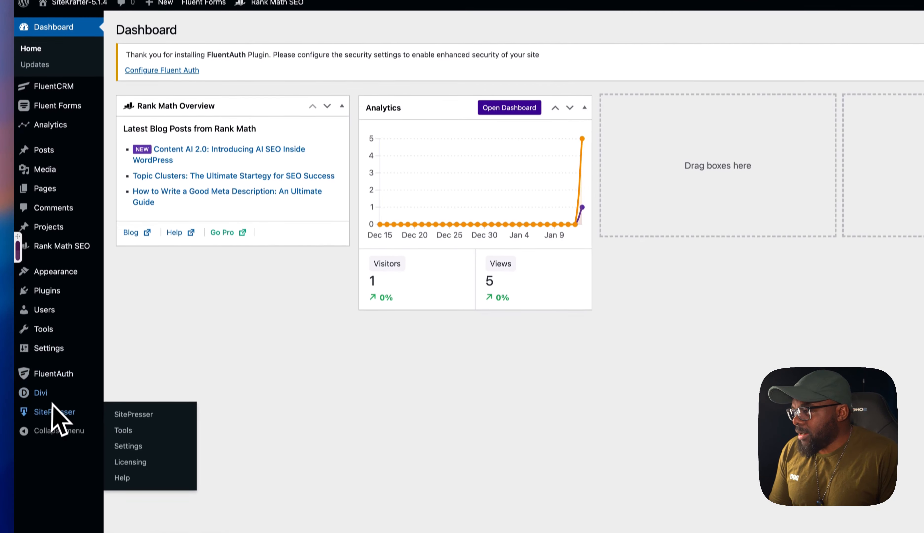
mouse_move(50, 427)
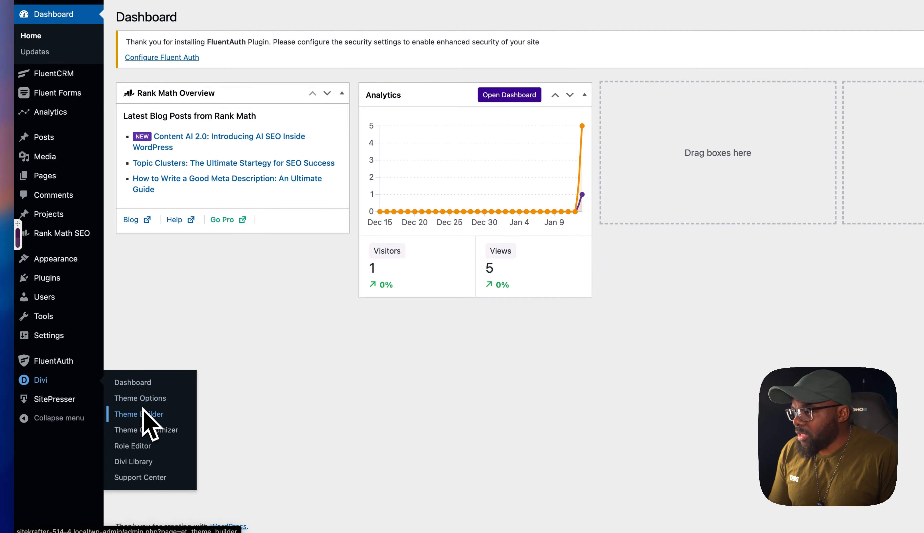
left_click(142, 417)
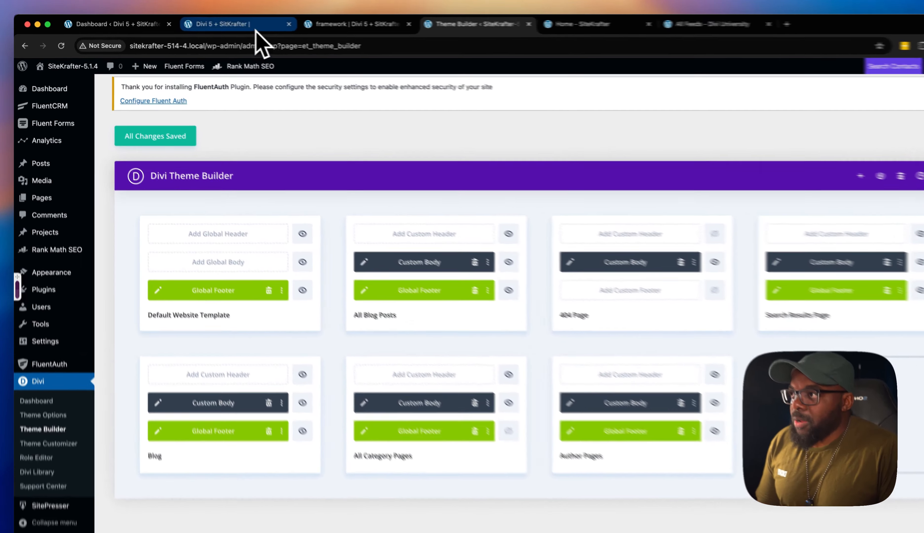
left_click(228, 24)
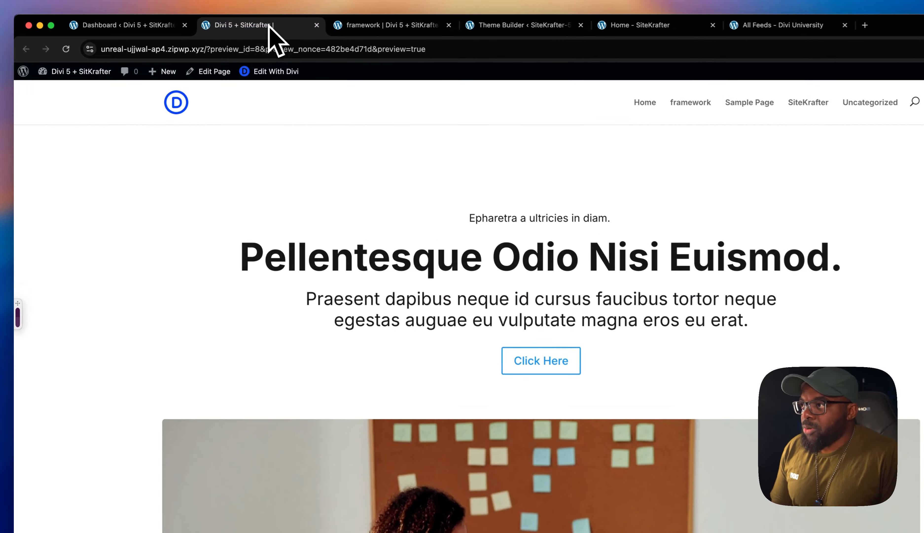